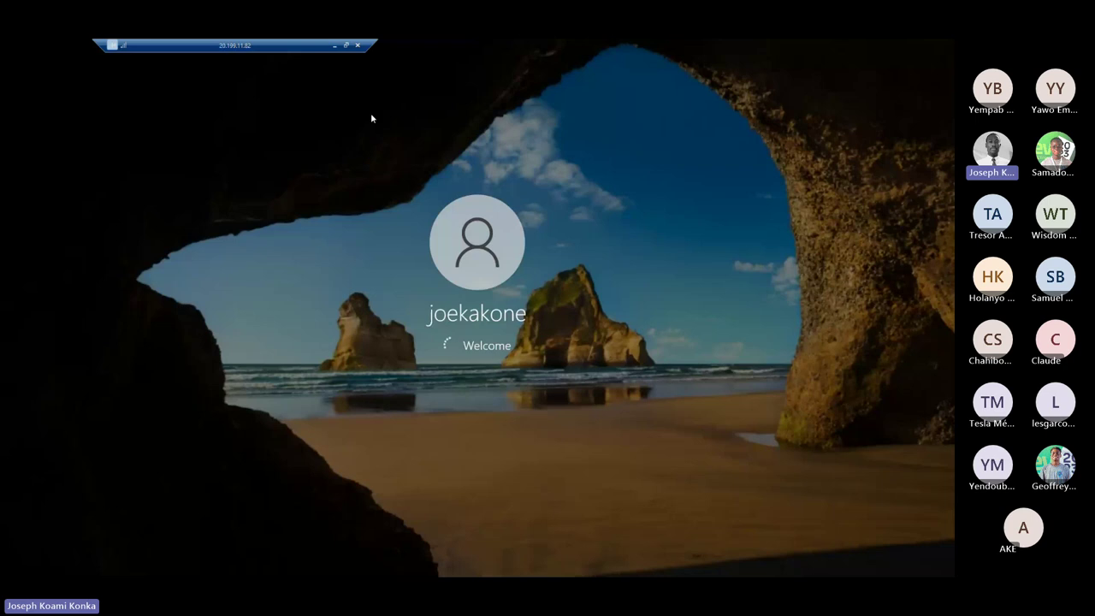
- Open File Explorer on the remote desktop, then launch Microsoft Edge and restore its previously open pages
{"action": "left_click_drag", "start_coordinate": [288, 46], "coordinate": [495, 47]}
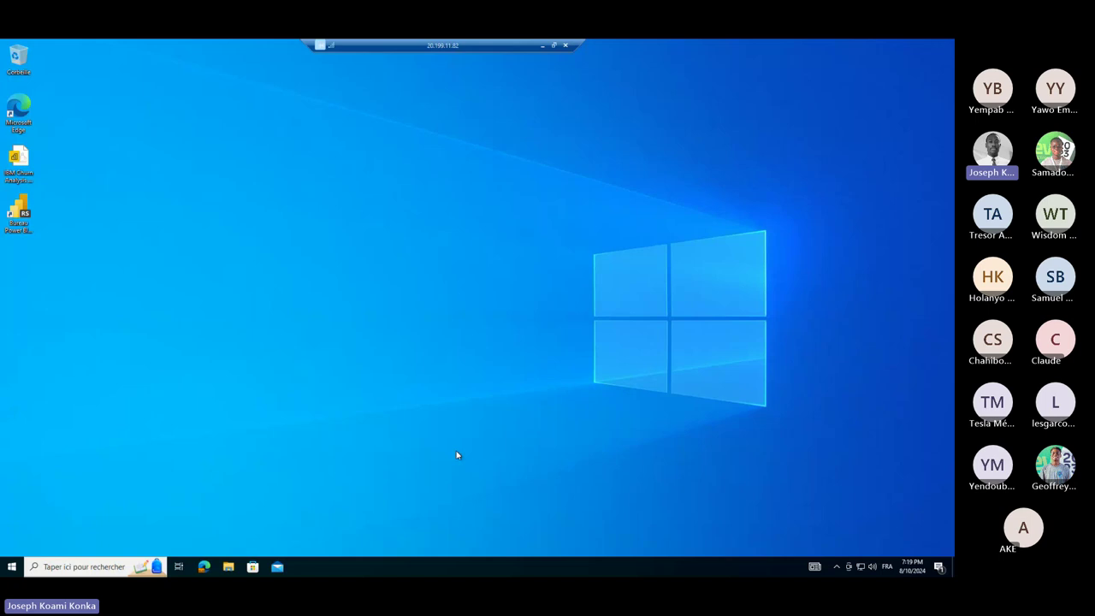
{"action": "left_click", "coordinate": [229, 566]}
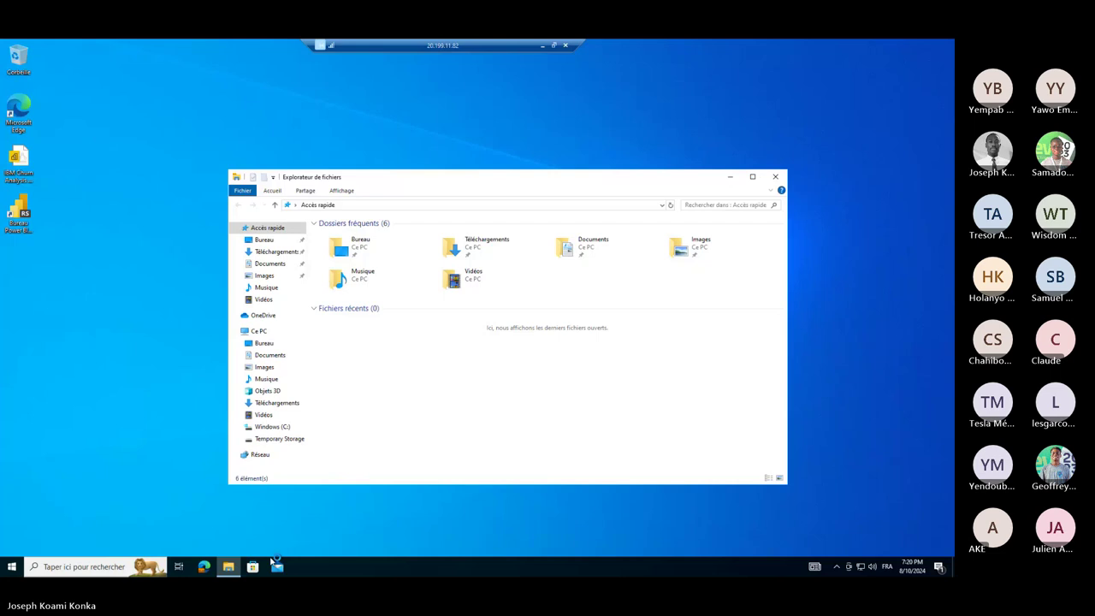
{"action": "left_click", "coordinate": [204, 568]}
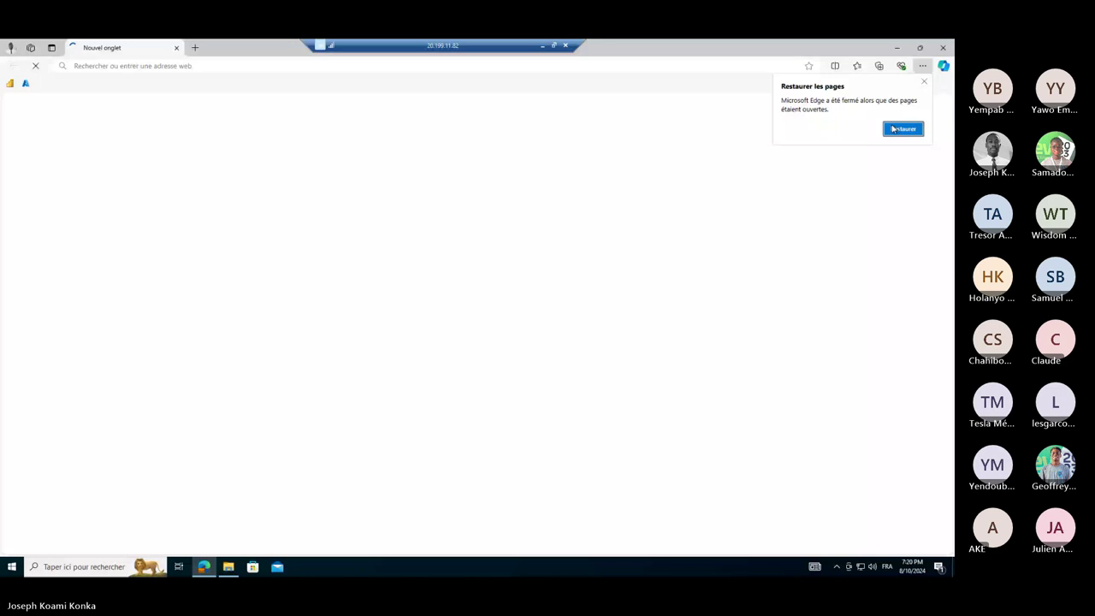
{"action": "left_click", "coordinate": [902, 128]}
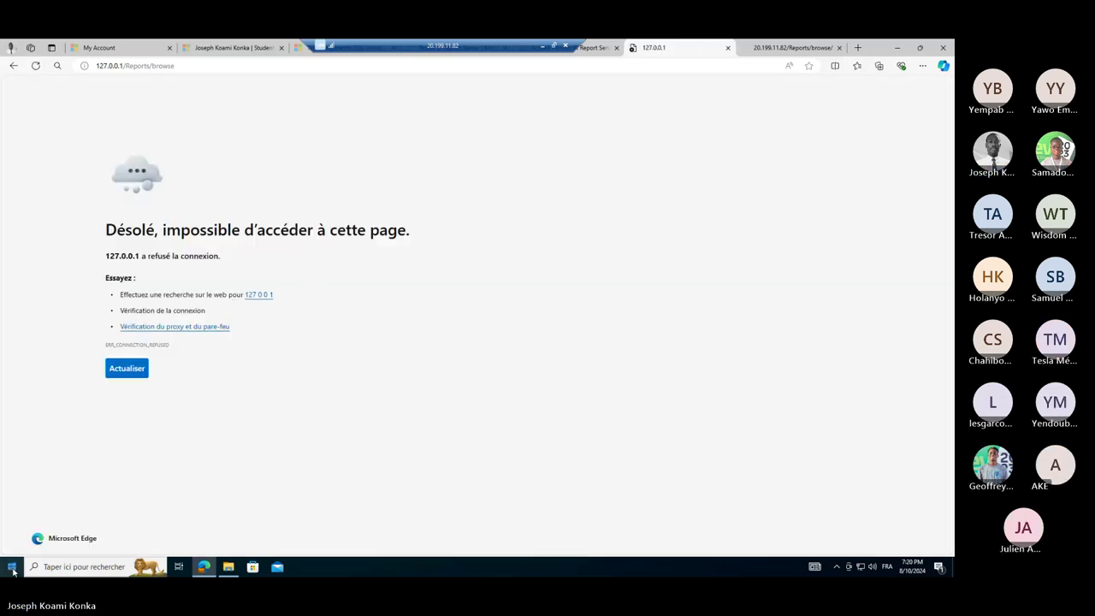
- Launch Report Server Configuration Manager and connect to the PBIRS instance on the windows-vm server
{"action": "left_click", "coordinate": [12, 568]}
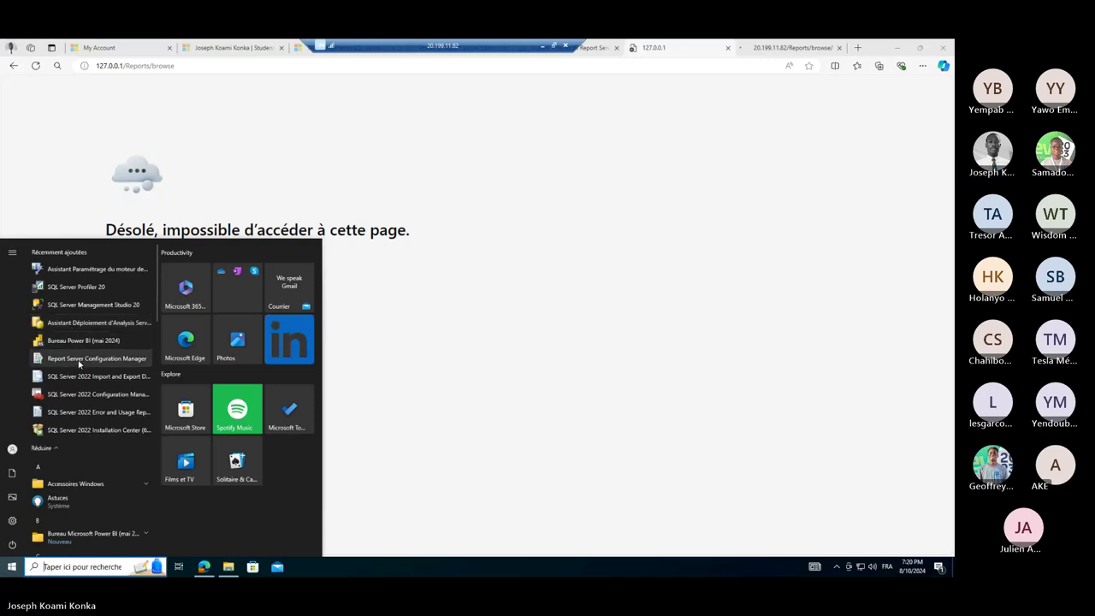
{"action": "left_click", "coordinate": [78, 359]}
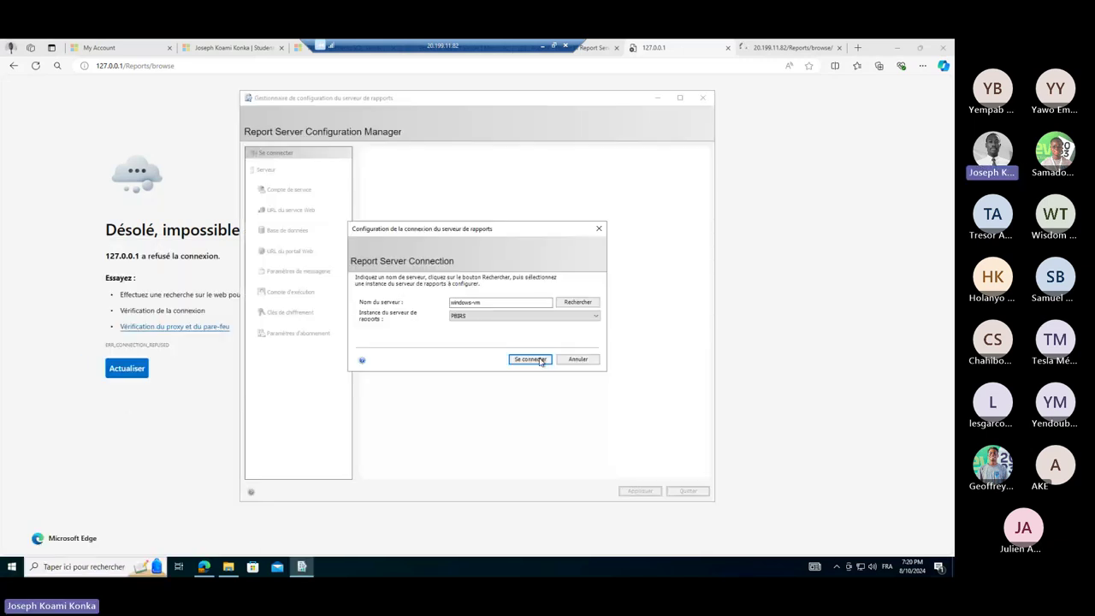
{"action": "left_click", "coordinate": [539, 359]}
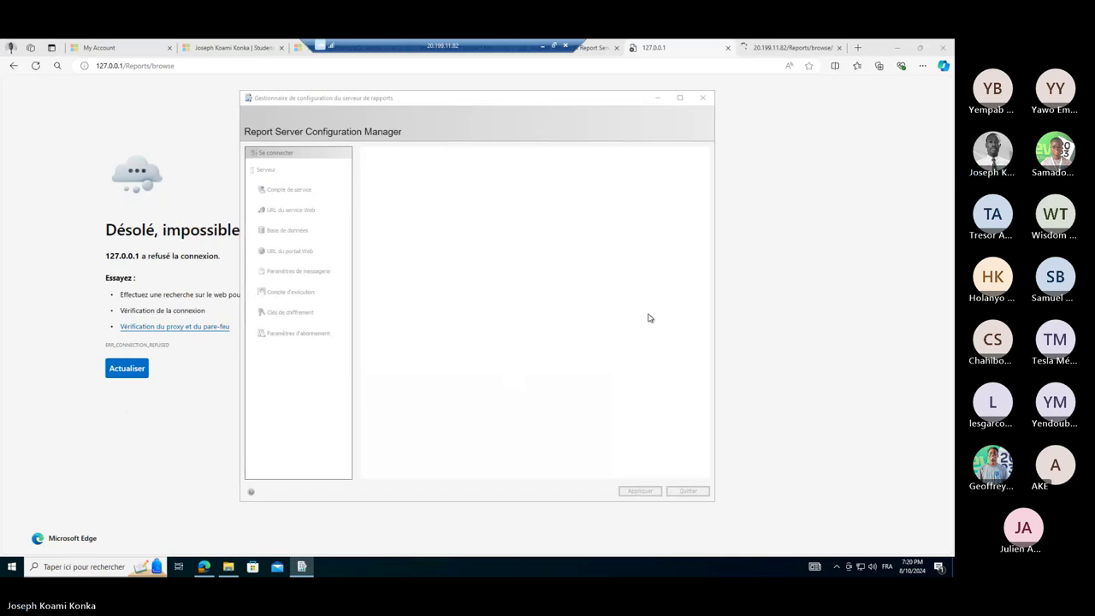
- Return to the desktop and launch Power BI Desktop (May 2024)
{"action": "left_click", "coordinate": [229, 569]}
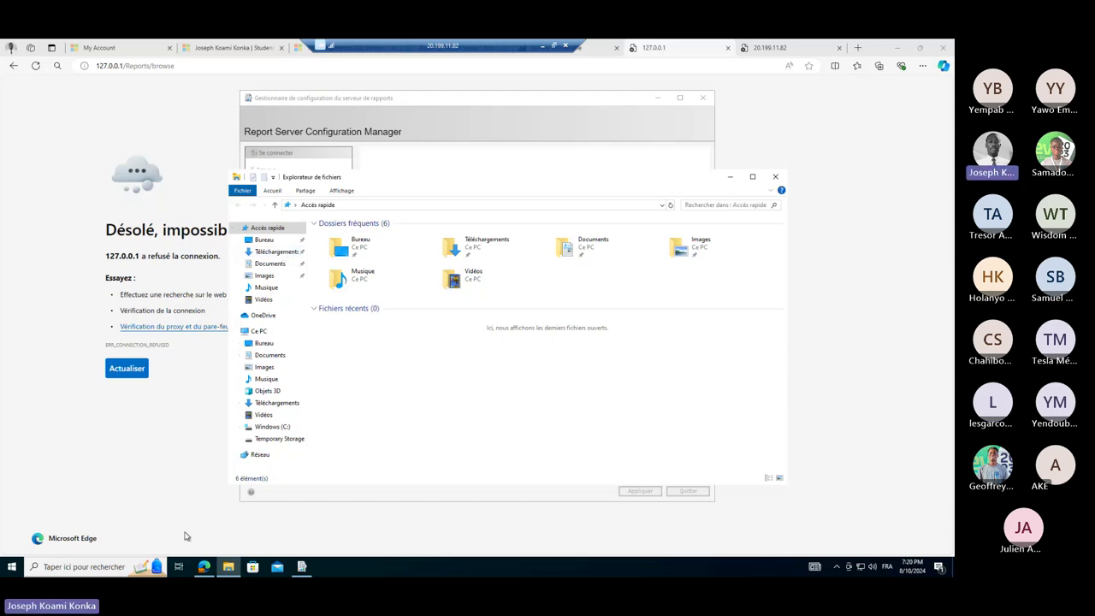
{"action": "key", "text": "super+d"}
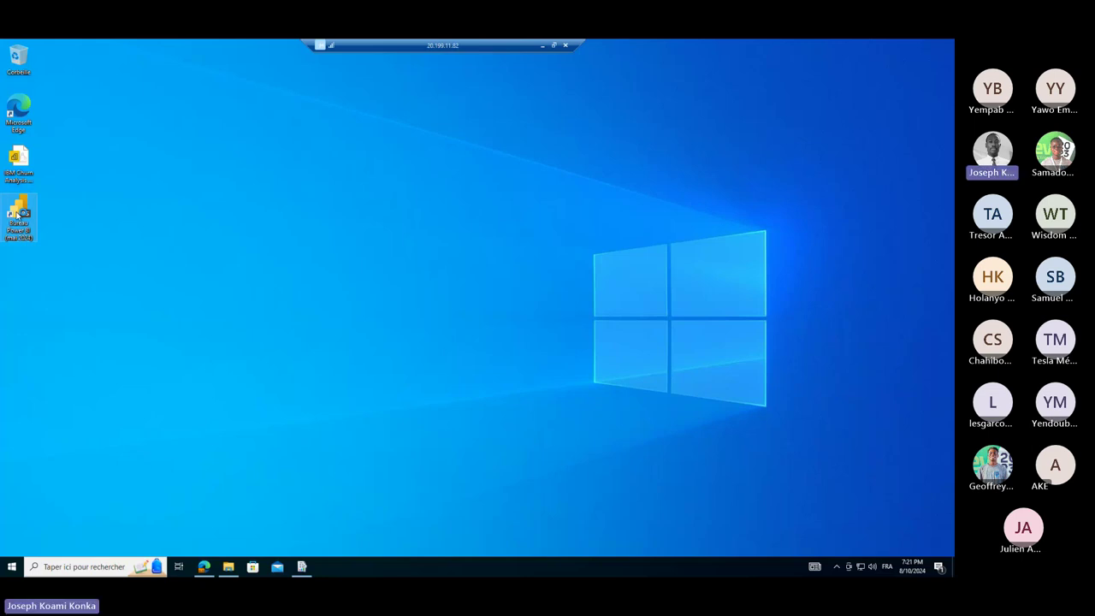
{"action": "double_click", "coordinate": [17, 215]}
{"action": "left_click", "coordinate": [327, 567]}
{"action": "left_click", "coordinate": [345, 534]}
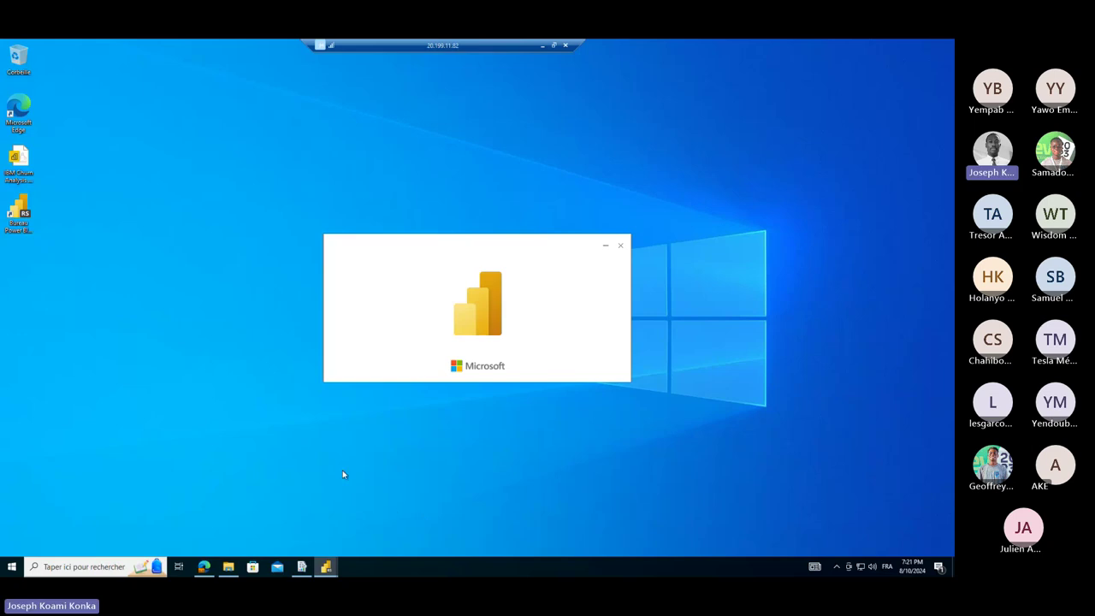
- Check the report server's status, and reload the report portal pages at 127.0.0.1/Reports/browse and windows-vm/Reports/browse/ in Edge
{"action": "left_click", "coordinate": [302, 567]}
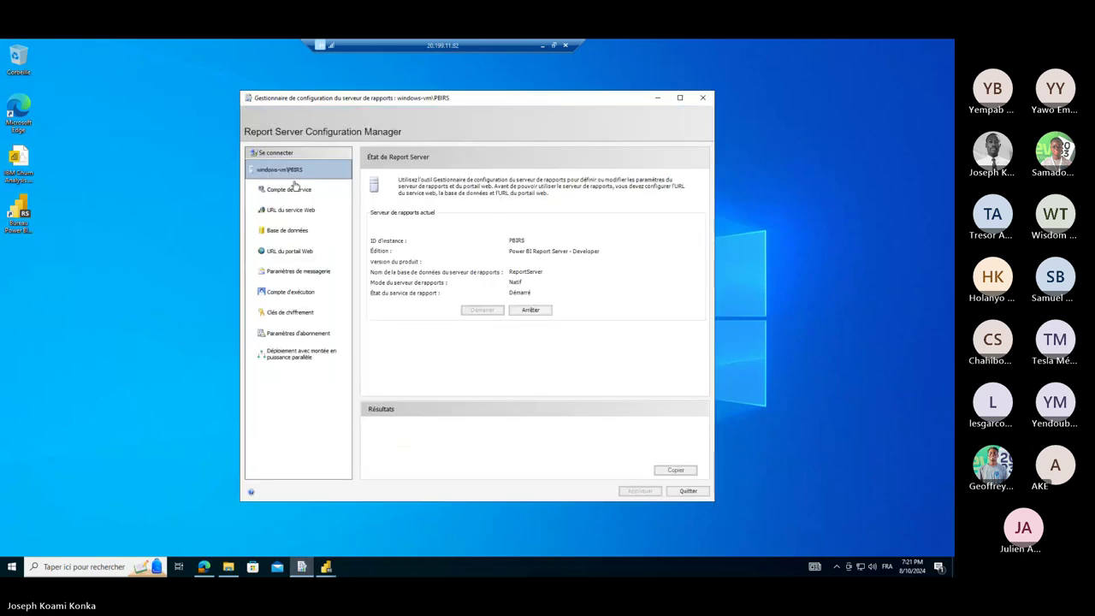
{"action": "left_click", "coordinate": [206, 570]}
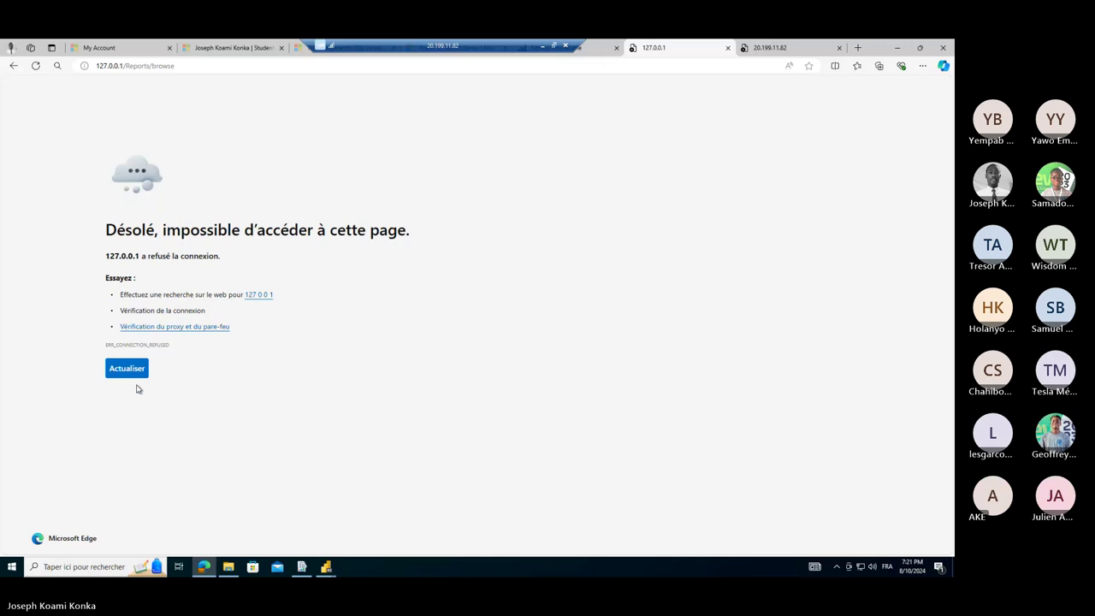
{"action": "left_click", "coordinate": [136, 377]}
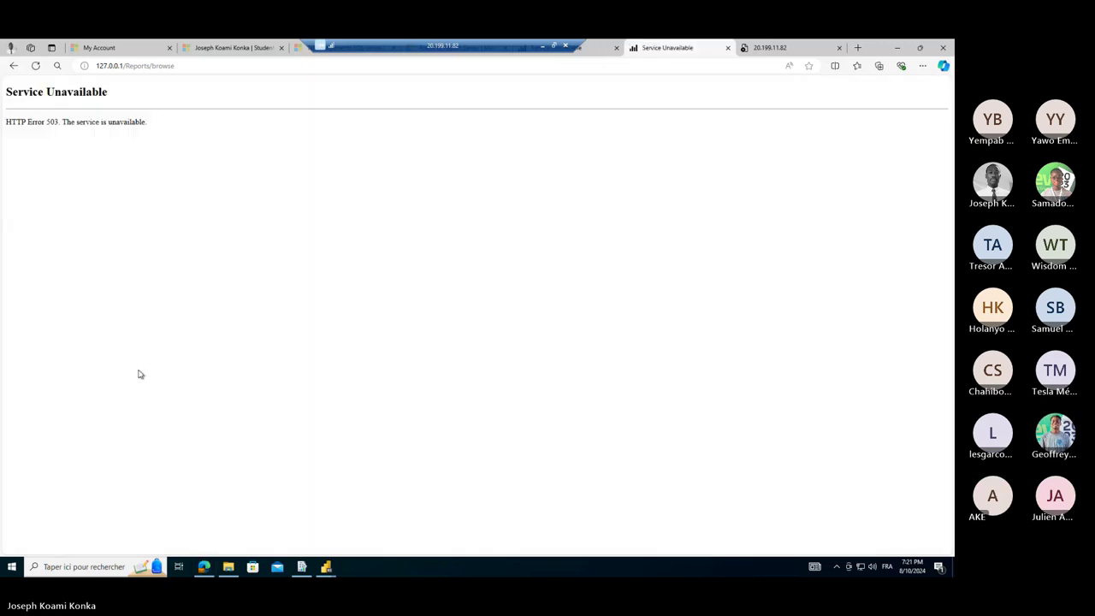
{"action": "left_click_drag", "start_coordinate": [440, 53], "coordinate": [348, 51]}
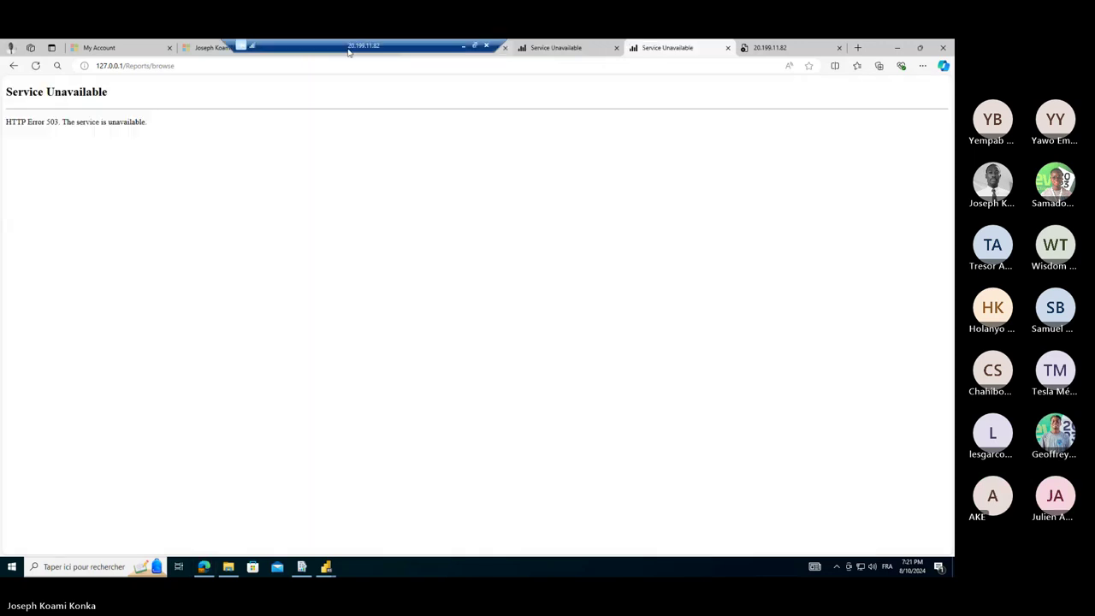
{"action": "left_click", "coordinate": [542, 50]}
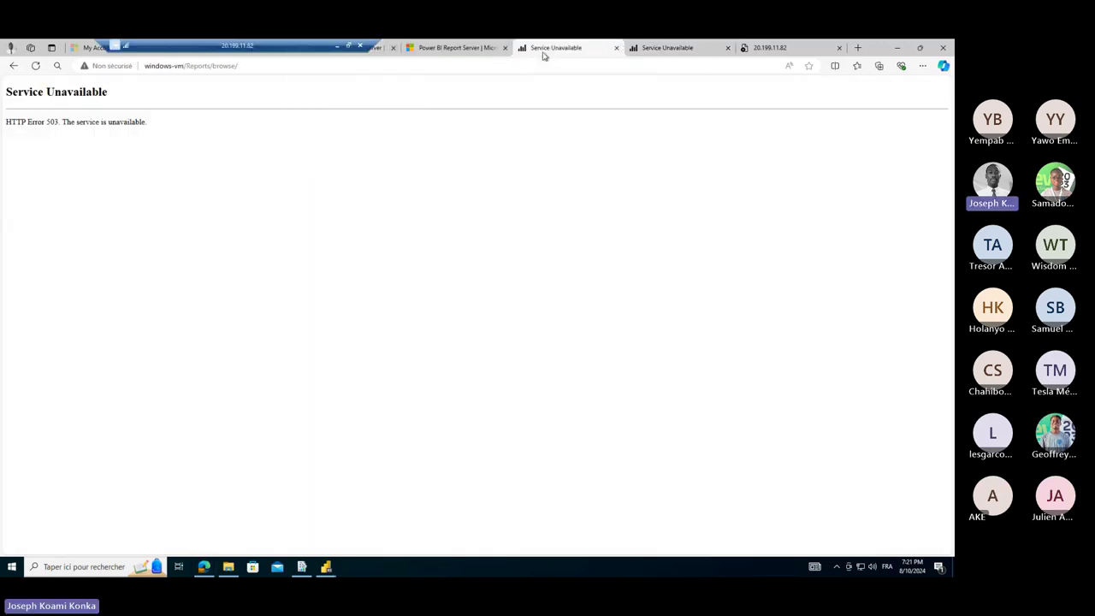
{"action": "left_click", "coordinate": [36, 68]}
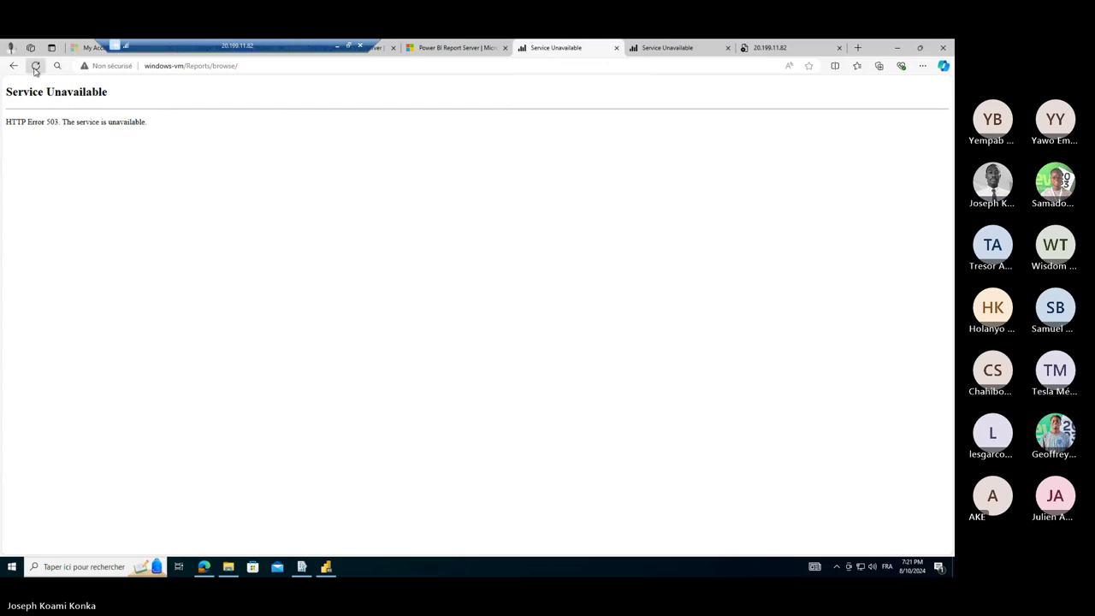
- Search Windows for "sql ser" and launch SQL Server 2022 Configuration Manager
{"action": "left_click", "coordinate": [125, 567]}
{"action": "type", "text": "sq"}
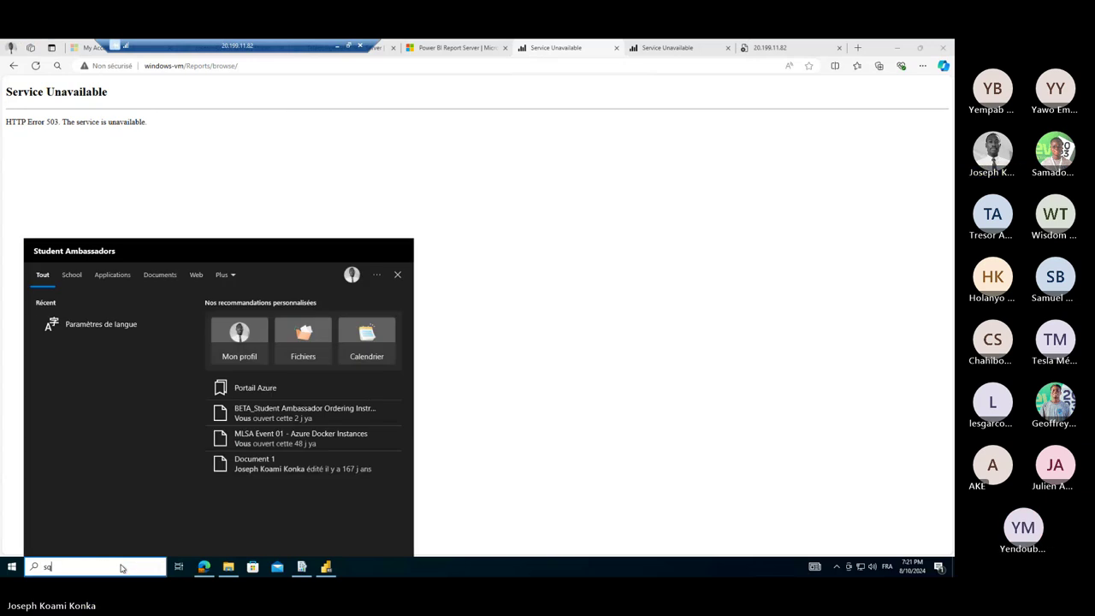
{"action": "type", "text": "l ser"}
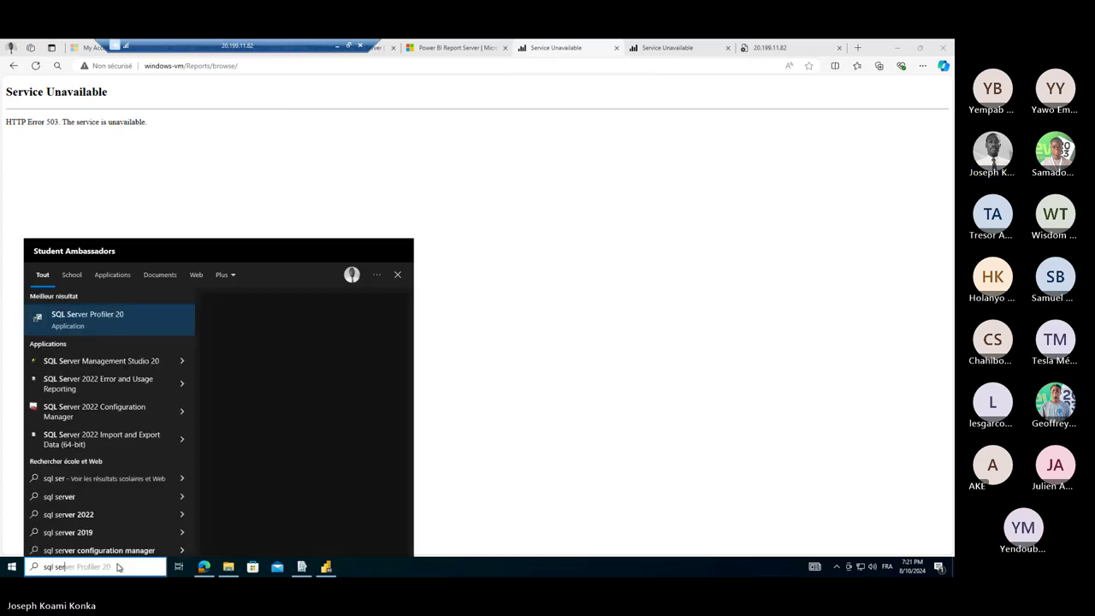
{"action": "left_click", "coordinate": [133, 415]}
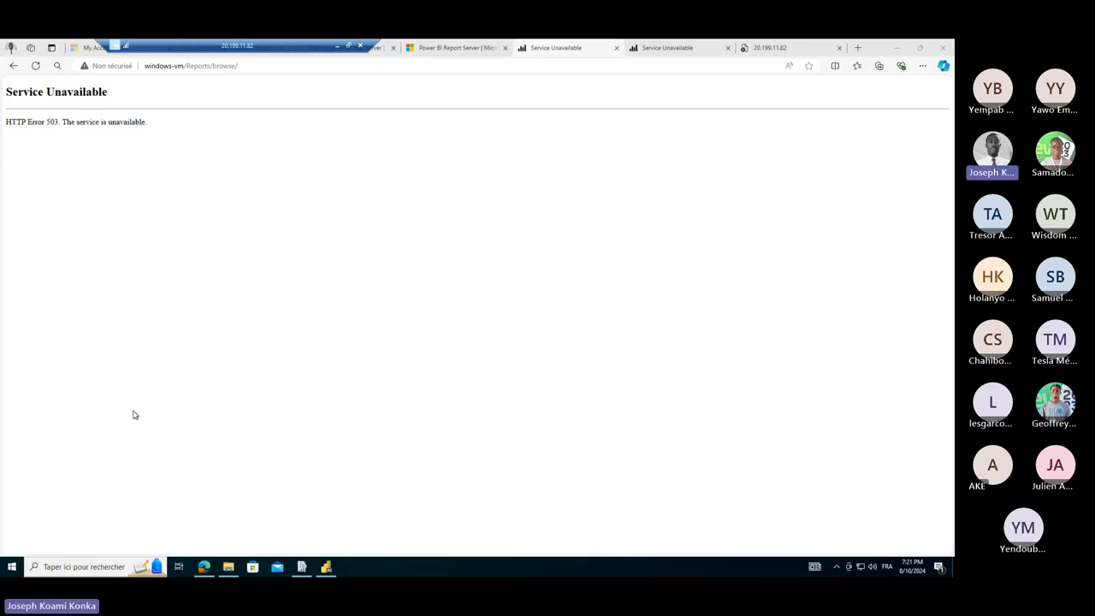
- Dismiss the Power BI Desktop start screen, examine the DAX query view, and return to the report view
{"action": "left_click", "coordinate": [326, 566]}
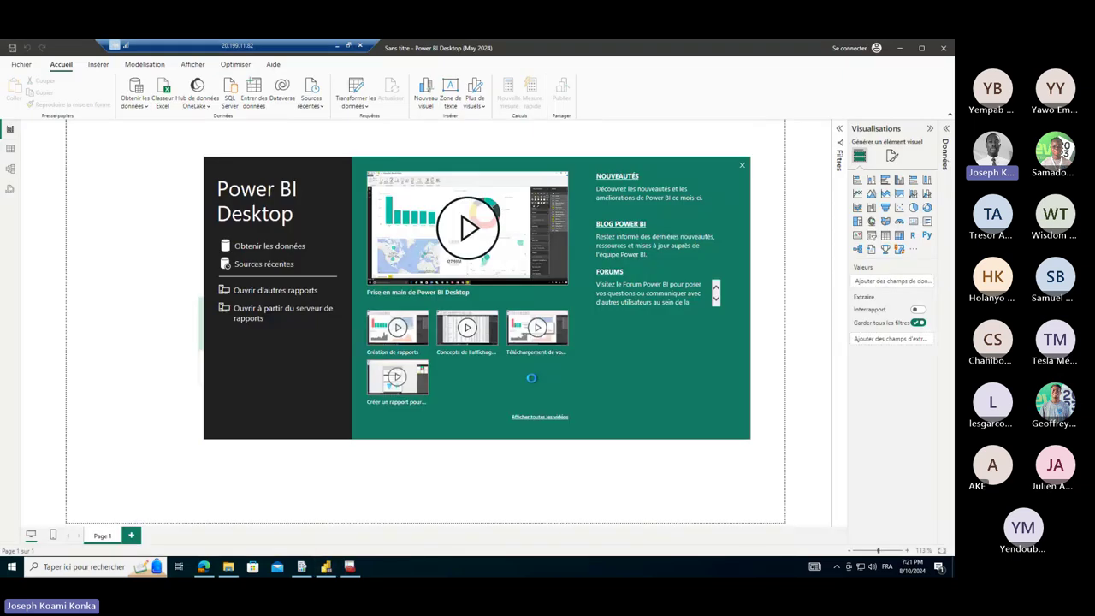
{"action": "left_click", "coordinate": [741, 168]}
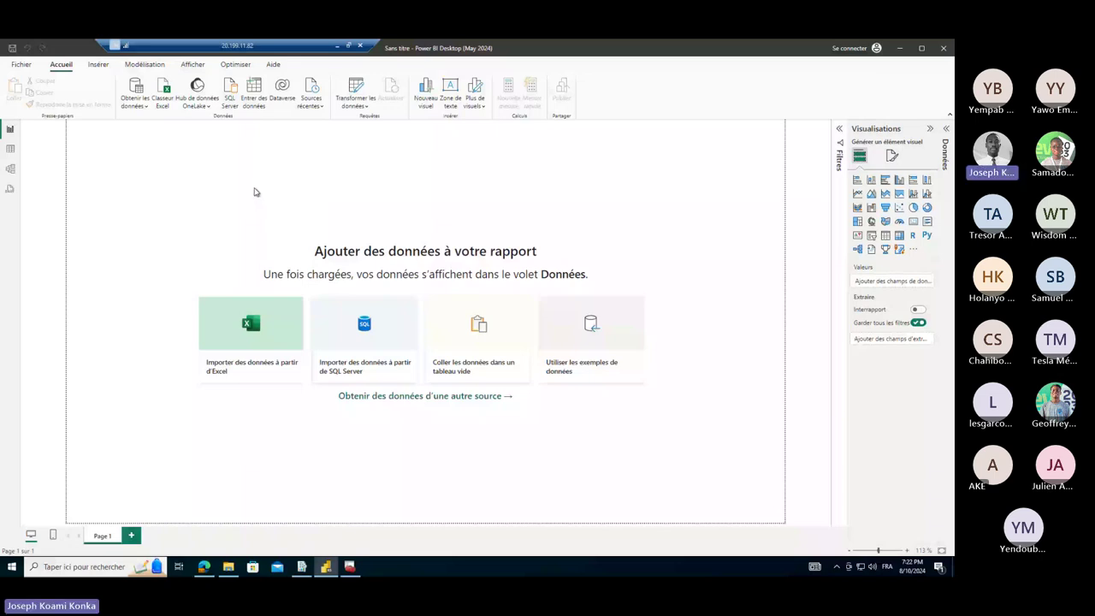
{"action": "left_click", "coordinate": [11, 190]}
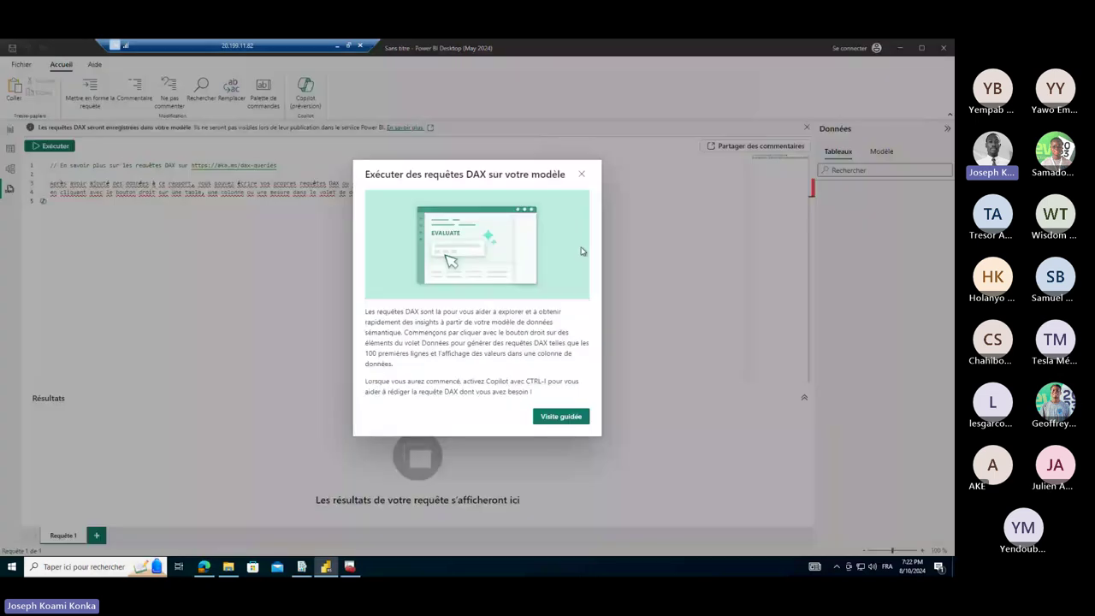
{"action": "left_click", "coordinate": [11, 188]}
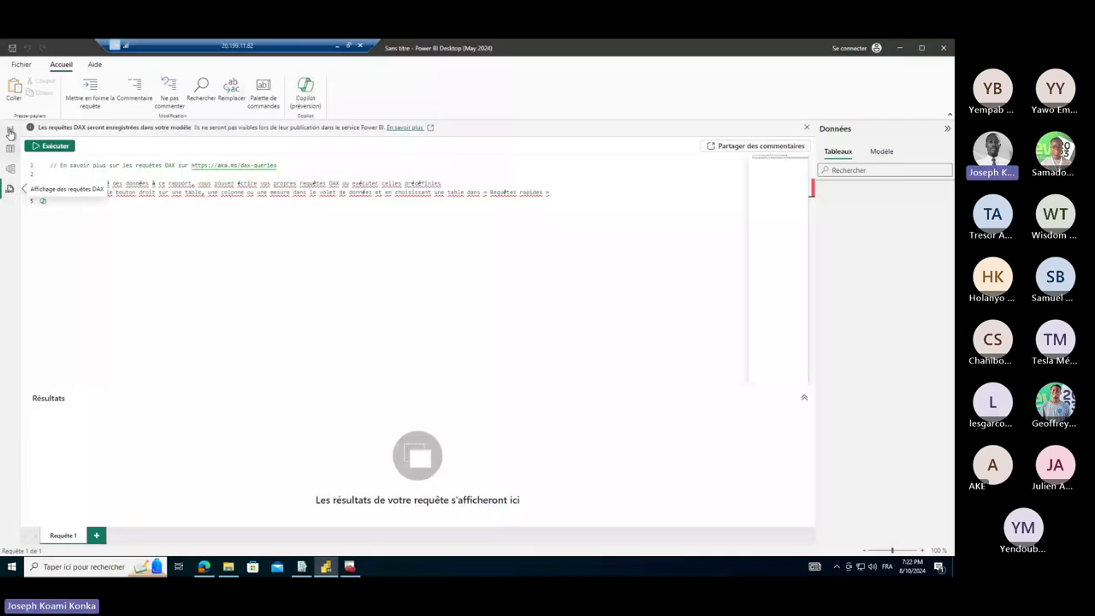
{"action": "left_click", "coordinate": [10, 131]}
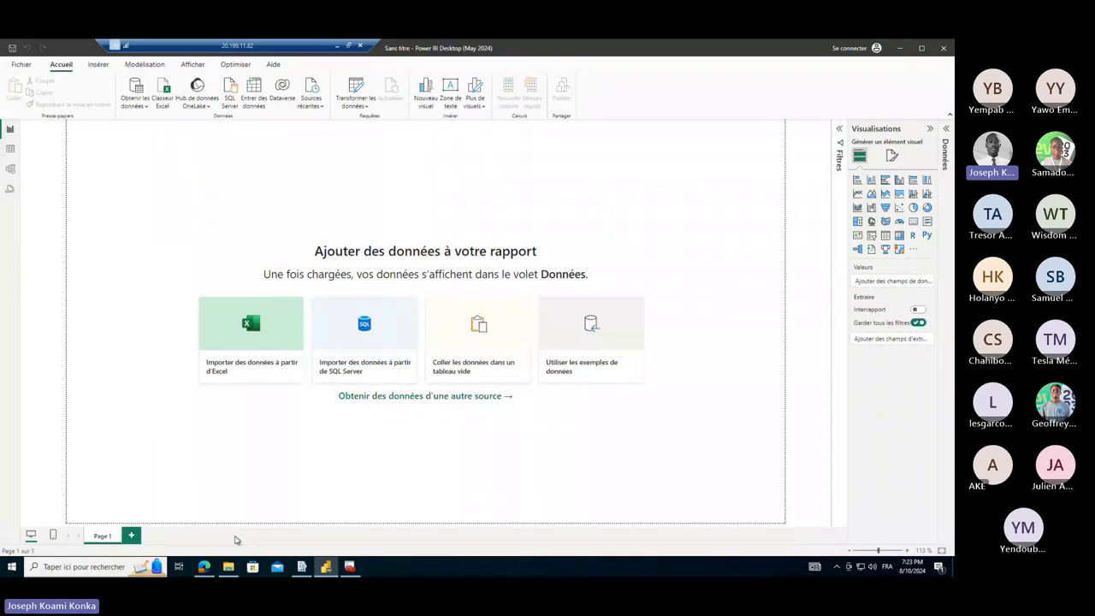
- Open the report file IBM Churn Analysis Scorpion from the Bureau folder in Power BI Desktop
{"action": "left_click", "coordinate": [21, 64]}
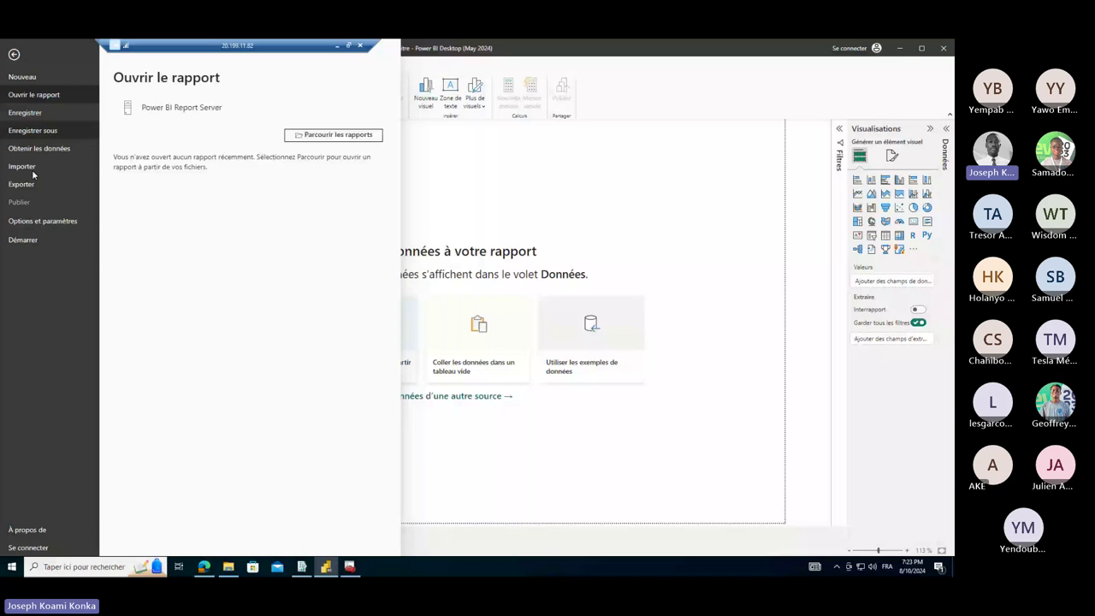
{"action": "left_click", "coordinate": [333, 135]}
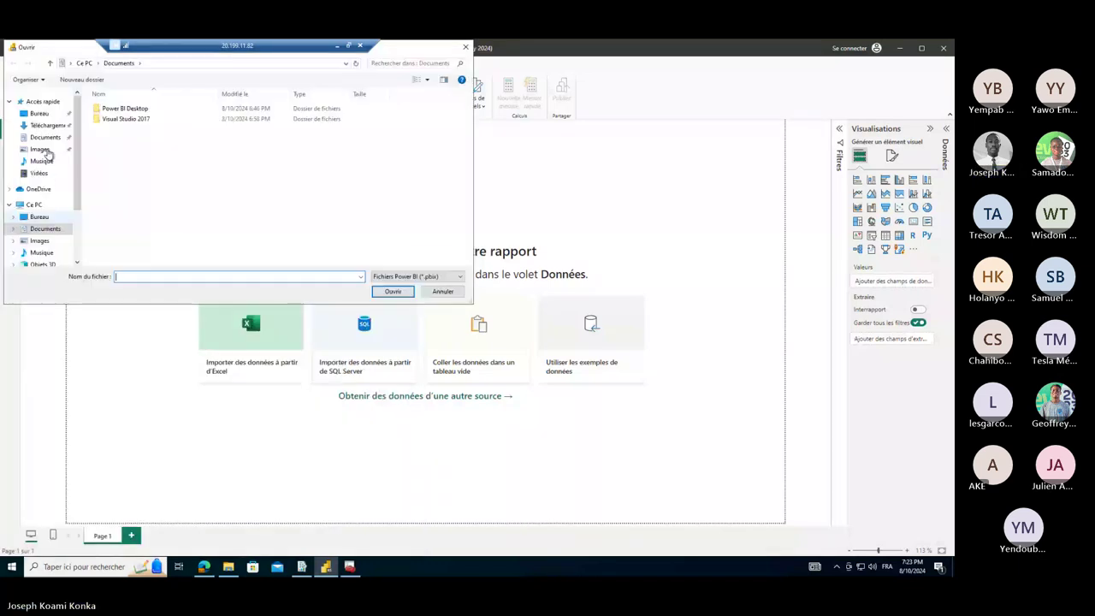
{"action": "left_click", "coordinate": [38, 217]}
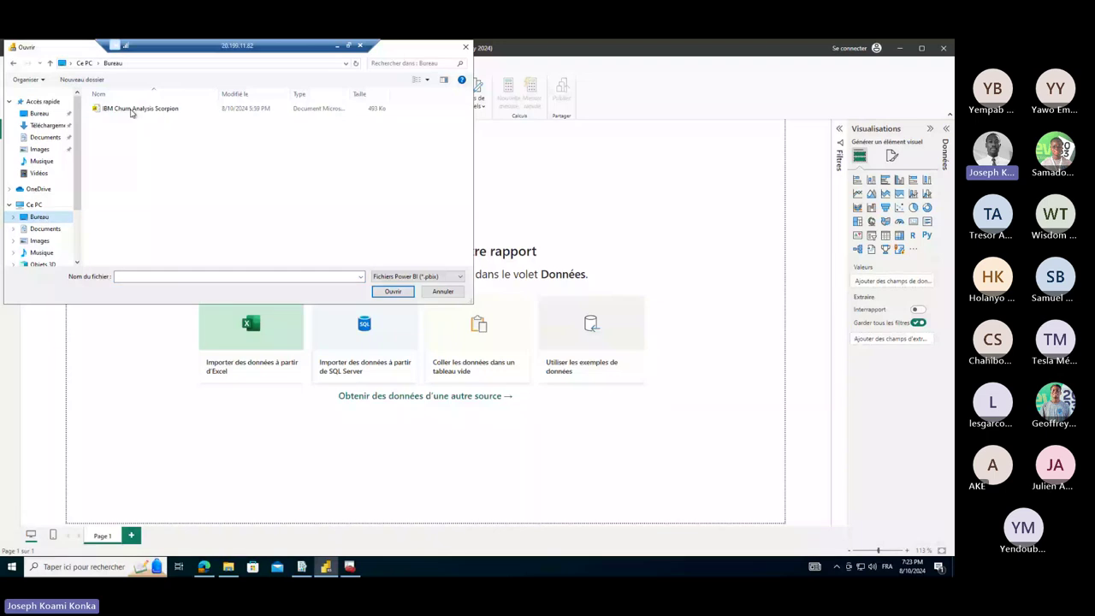
{"action": "left_click", "coordinate": [128, 109]}
{"action": "left_click", "coordinate": [393, 291]}
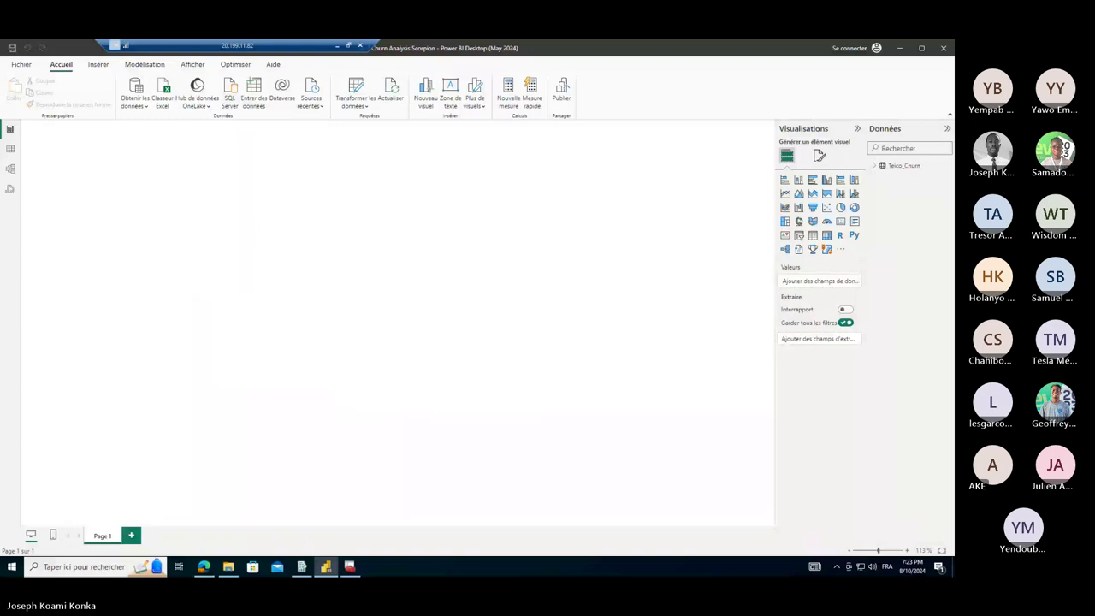
- Show the SQL Server Services in SQL Server Configuration Manager and widen the Name column to fit the full service names
{"action": "left_click", "coordinate": [351, 566]}
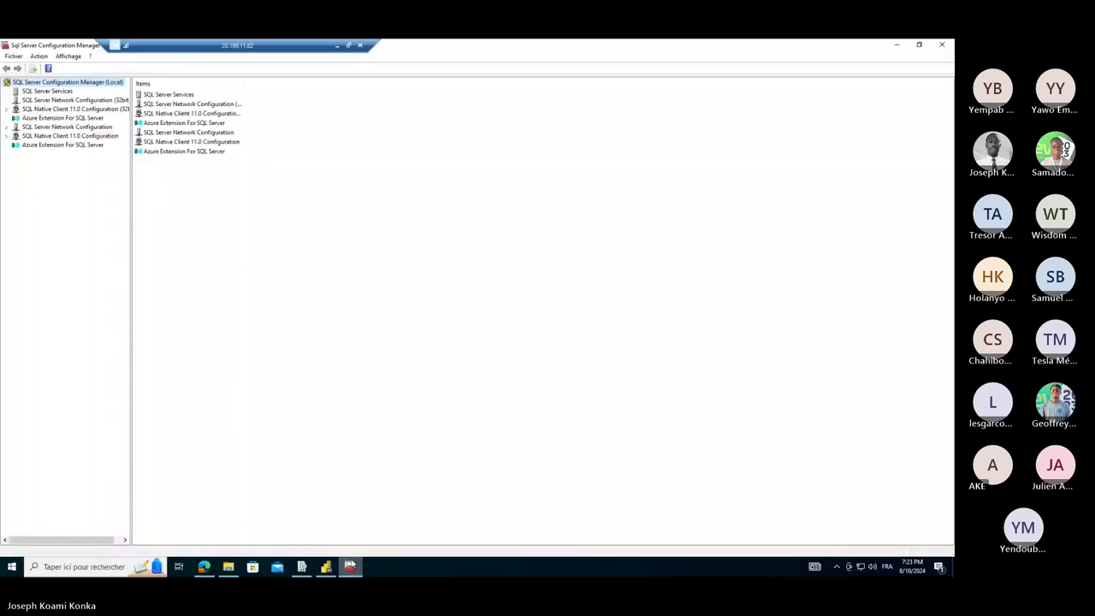
{"action": "left_click", "coordinate": [48, 91]}
{"action": "right_click", "coordinate": [172, 104]}
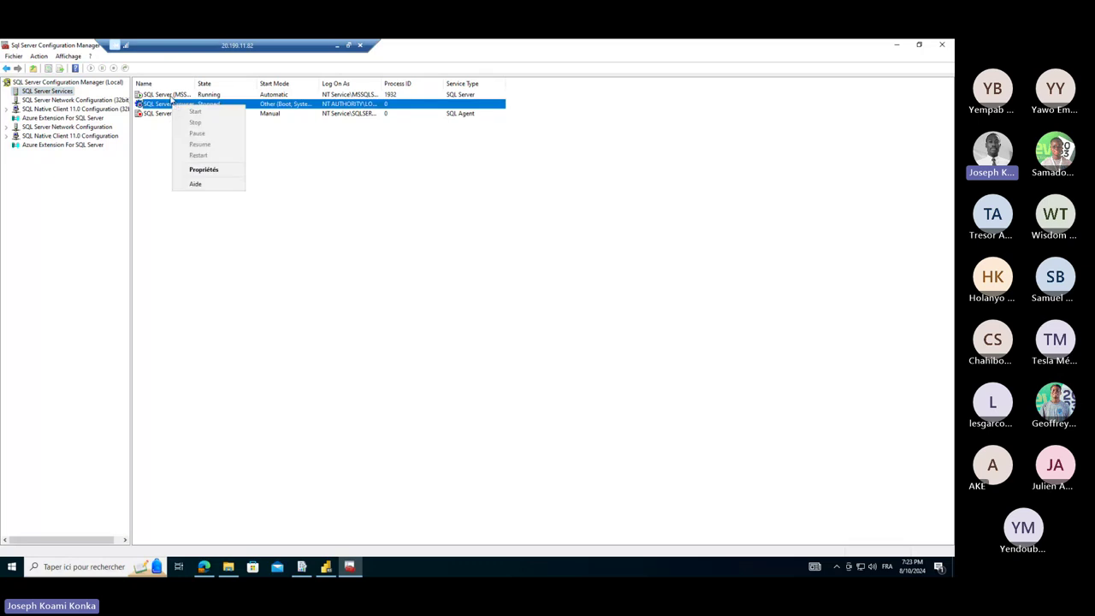
{"action": "right_click", "coordinate": [161, 113]}
{"action": "left_click", "coordinate": [182, 97]}
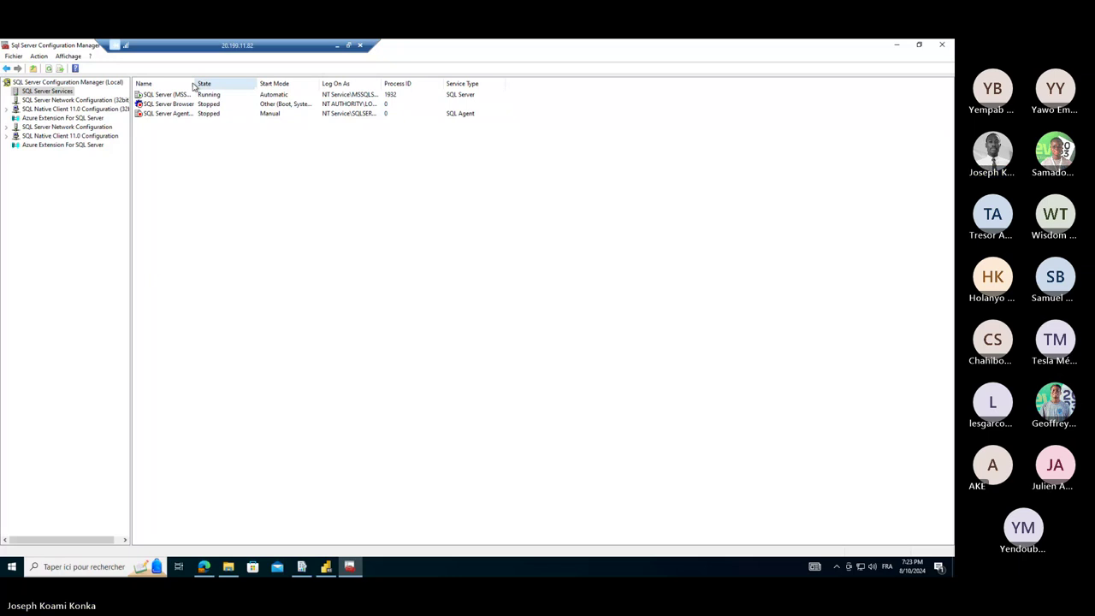
{"action": "left_click_drag", "start_coordinate": [194, 83], "coordinate": [271, 83]}
- Start the SQL Server Agent (MSSQLSERVER) service
{"action": "left_click", "coordinate": [190, 114]}
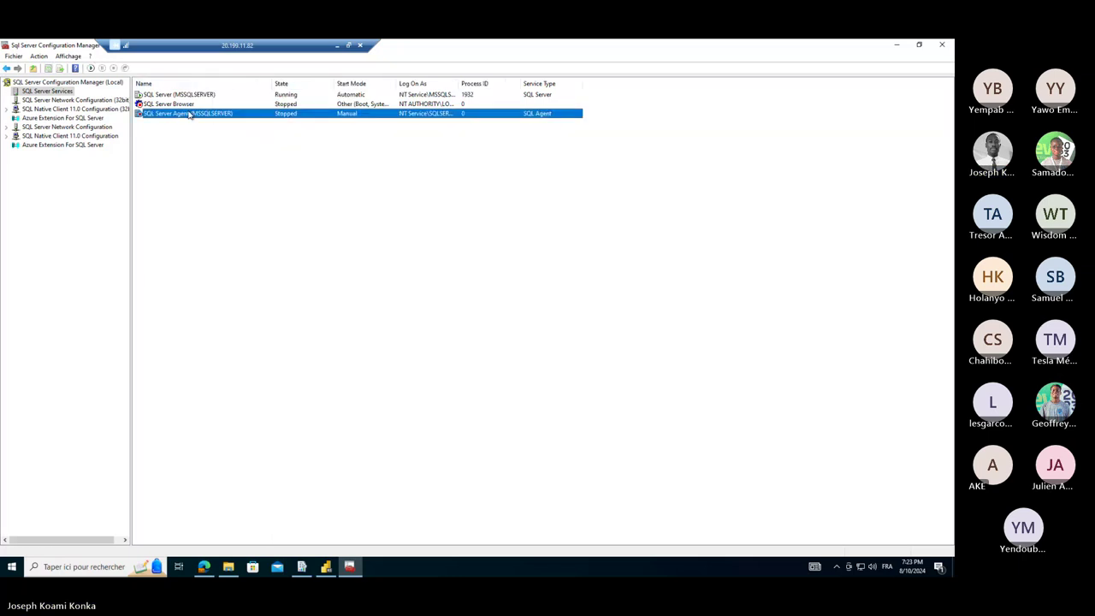
{"action": "right_click", "coordinate": [190, 115]}
{"action": "left_click", "coordinate": [210, 117]}
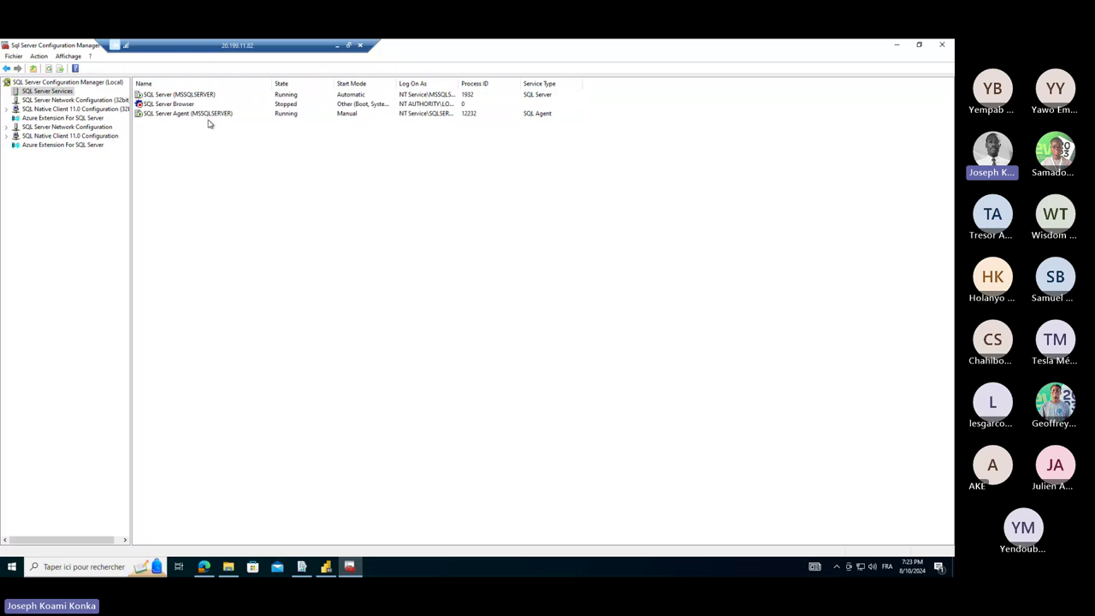
{"action": "left_click", "coordinate": [202, 105]}
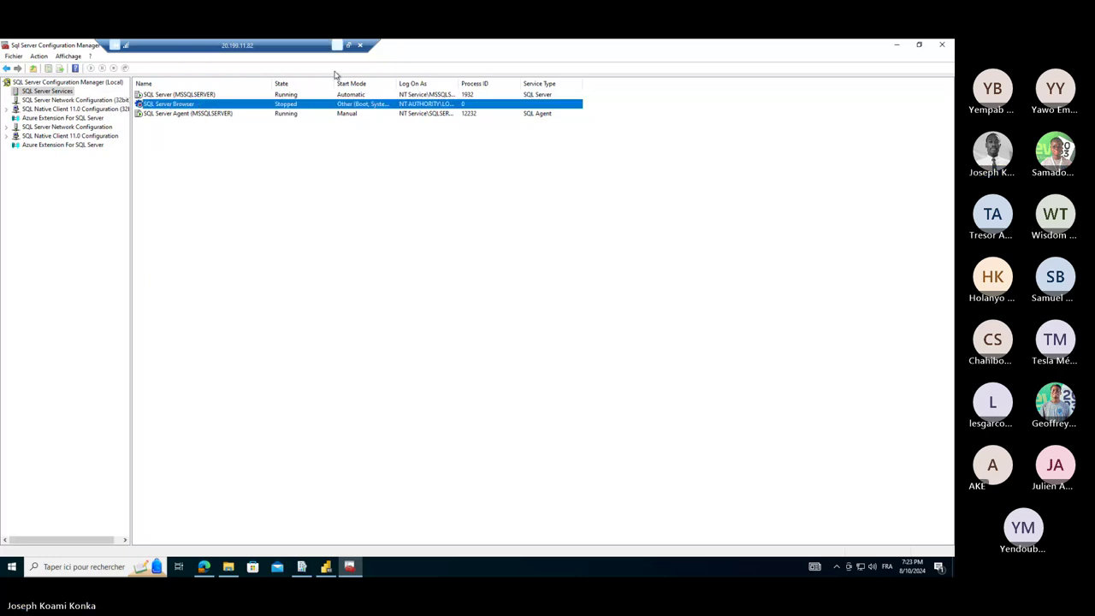
- Switch to Report Server Configuration Manager and examine the web service URL, database and web portal URL settings
{"action": "left_click", "coordinate": [307, 579]}
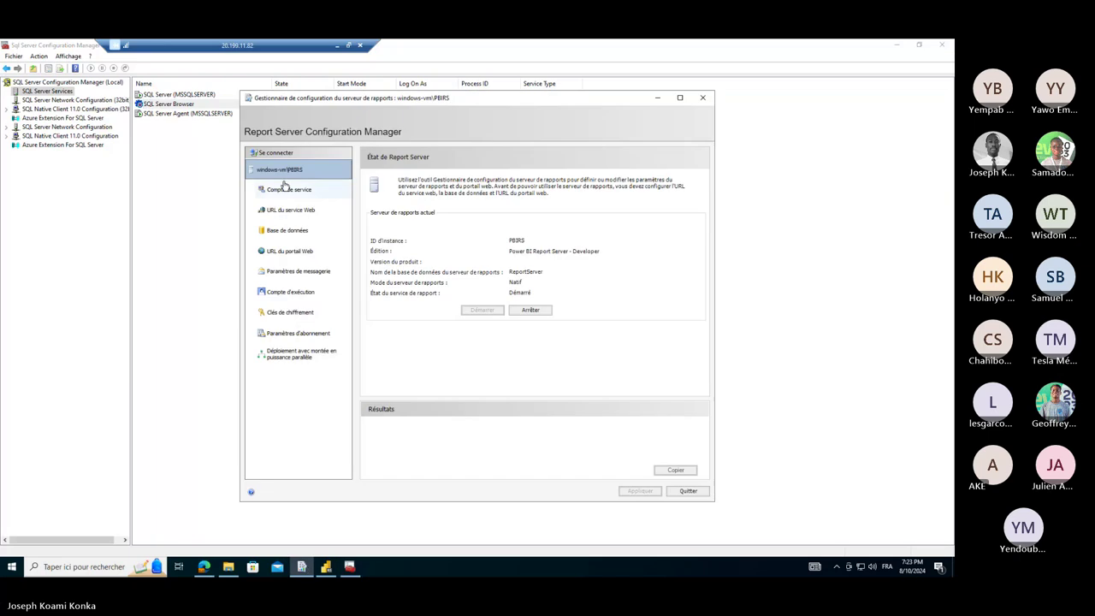
{"action": "left_click", "coordinate": [289, 209]}
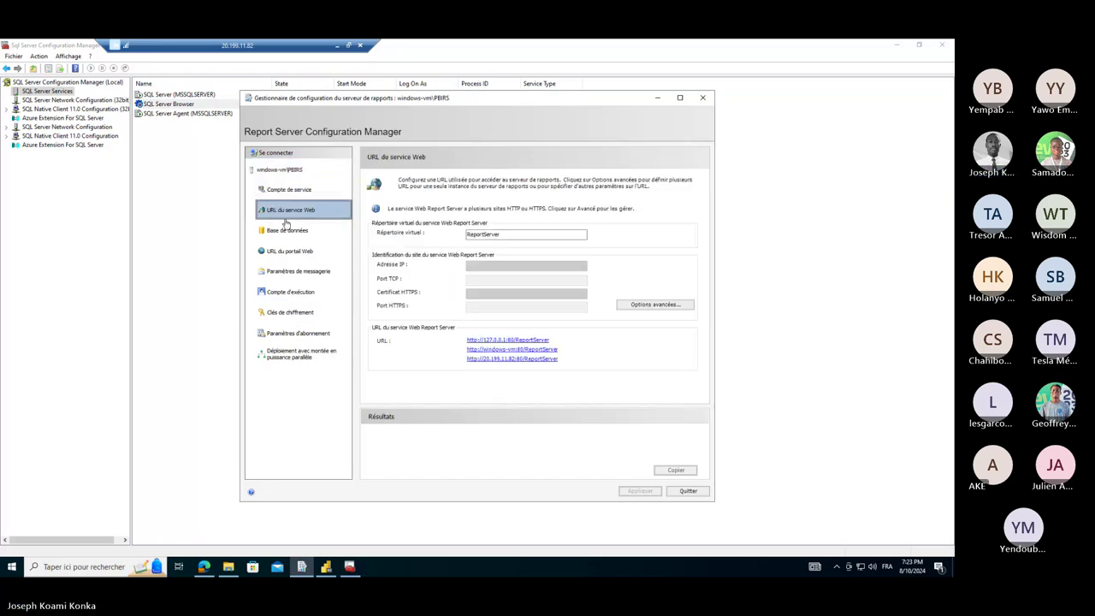
{"action": "left_click", "coordinate": [286, 228]}
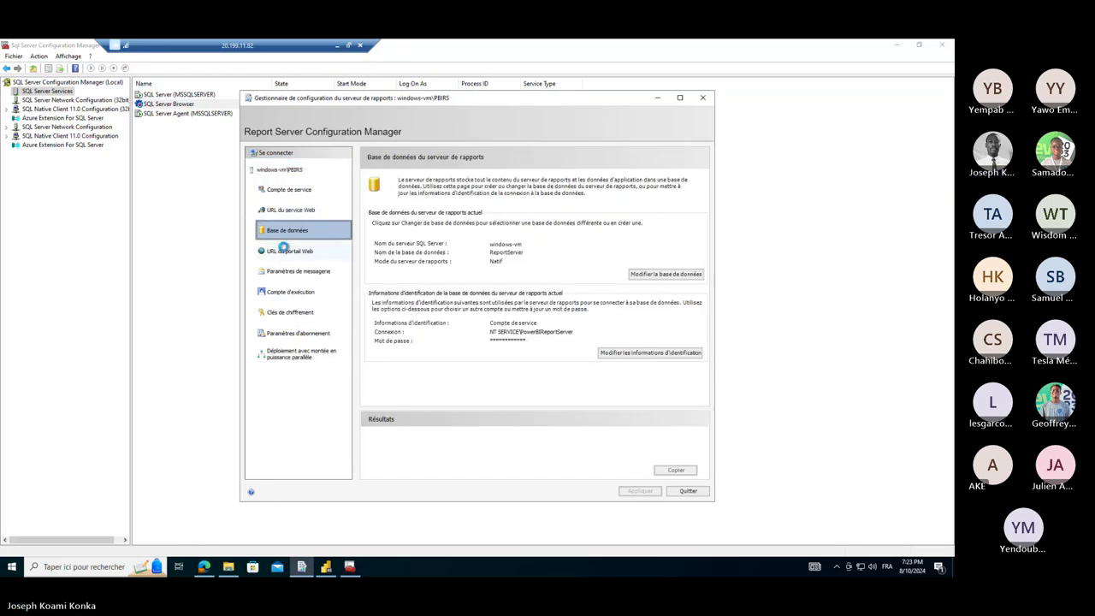
{"action": "left_click", "coordinate": [282, 251]}
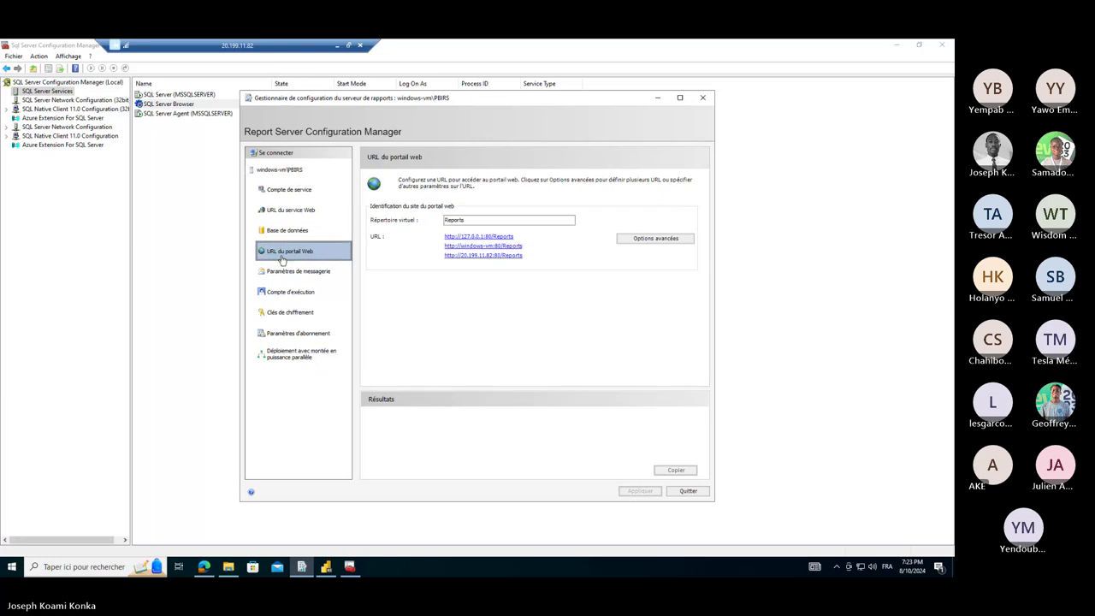
- Switch to Edge, reload the windows-vm report portal page, and check the 127.0.0.1/Reports/browse page
{"action": "left_click", "coordinate": [212, 566]}
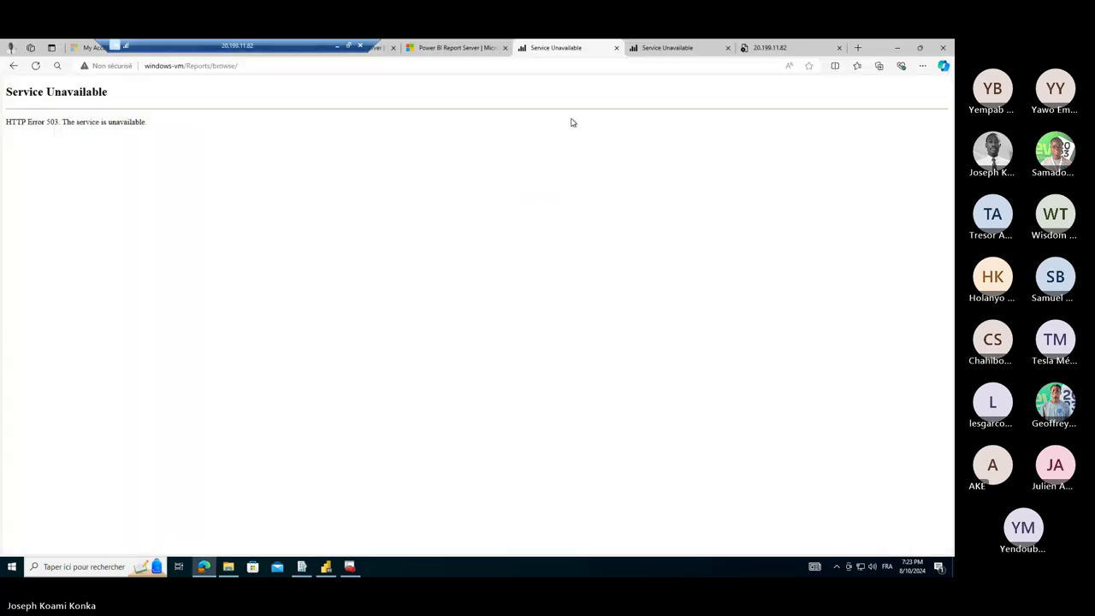
{"action": "left_click", "coordinate": [38, 67]}
{"action": "left_click", "coordinate": [663, 48]}
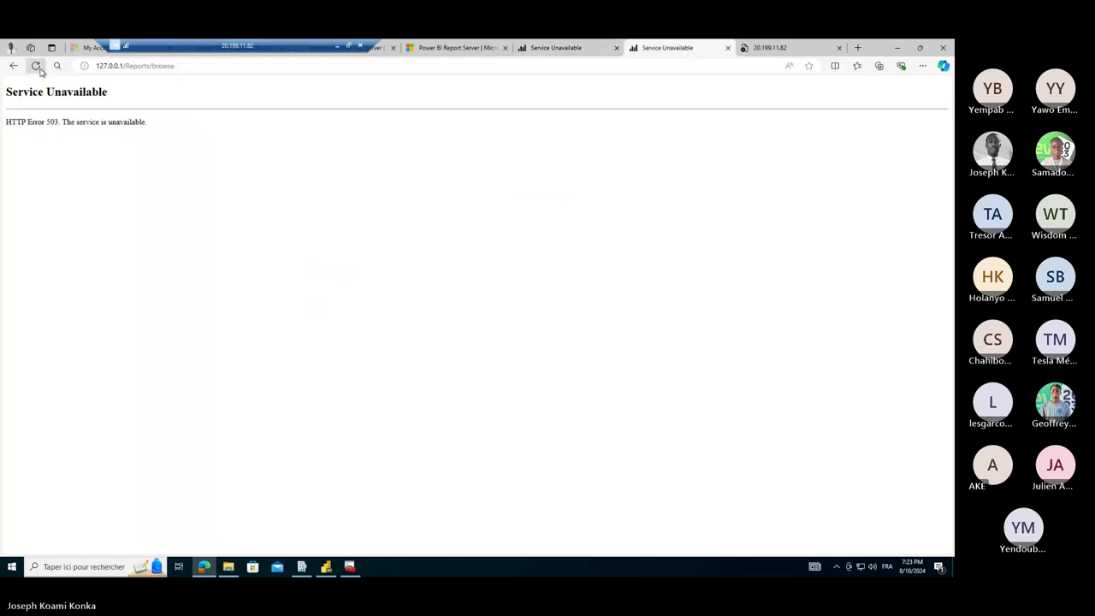
- Restart the report server service of the windows-vm\PBIRS instance in Report Server Configuration Manager
{"action": "left_click", "coordinate": [301, 567]}
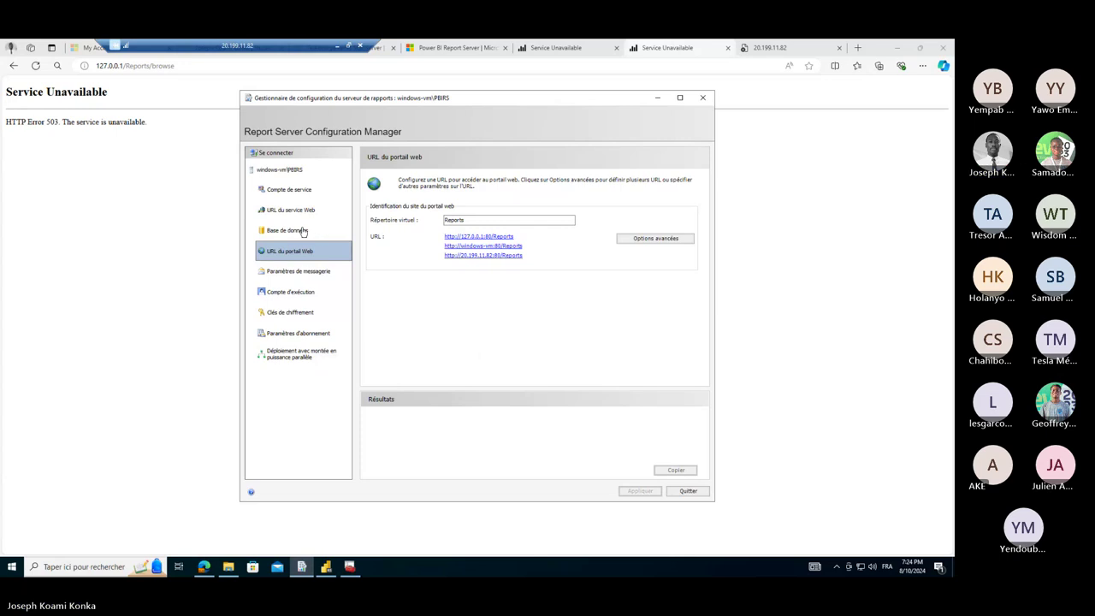
{"action": "left_click", "coordinate": [289, 189]}
{"action": "left_click", "coordinate": [279, 170]}
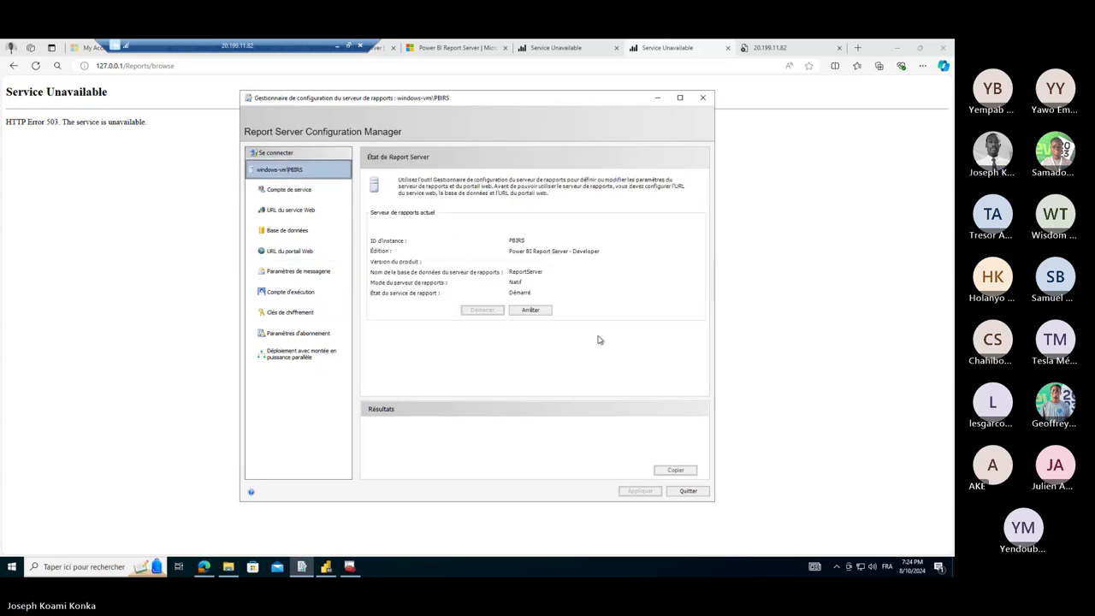
{"action": "left_click", "coordinate": [537, 311]}
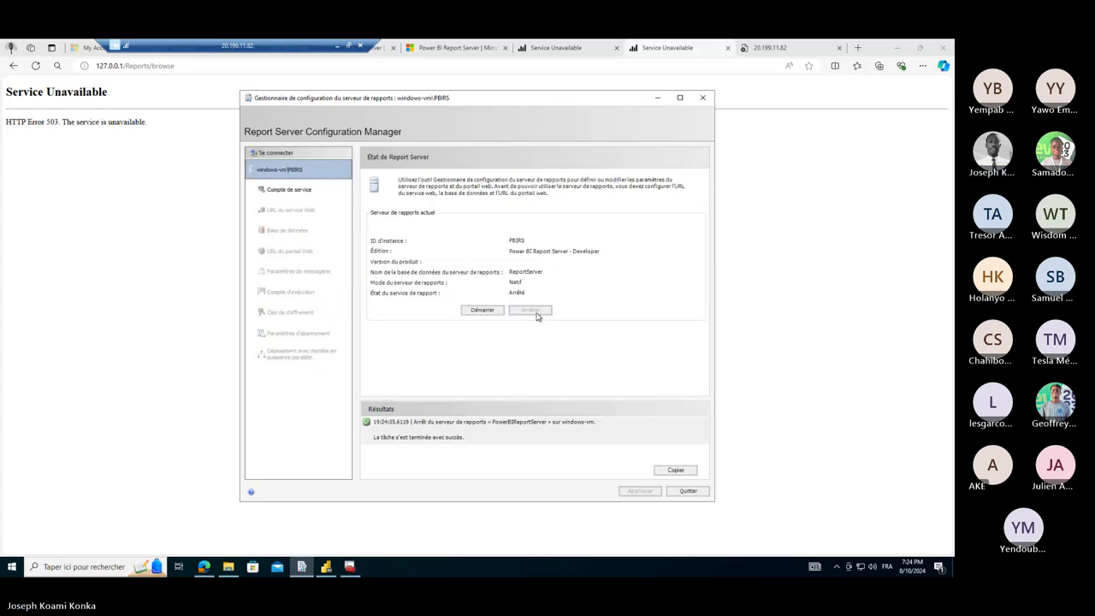
{"action": "left_click", "coordinate": [482, 311]}
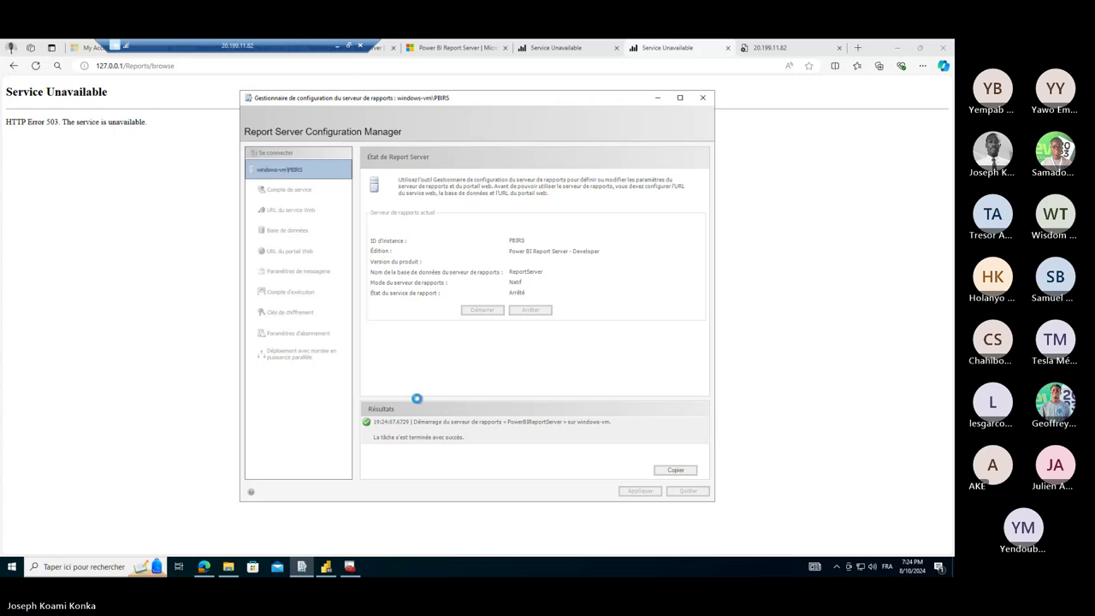
- Examine the report server's service account, web service URL, database, web portal URL, email and execution account settings
{"action": "left_click", "coordinate": [290, 190]}
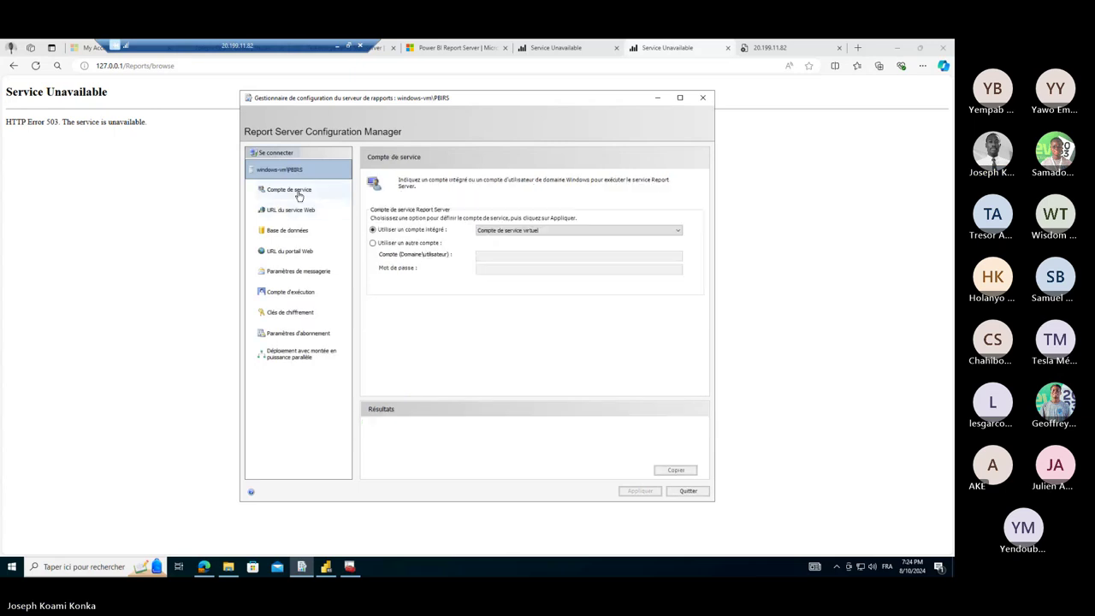
{"action": "left_click", "coordinate": [297, 213]}
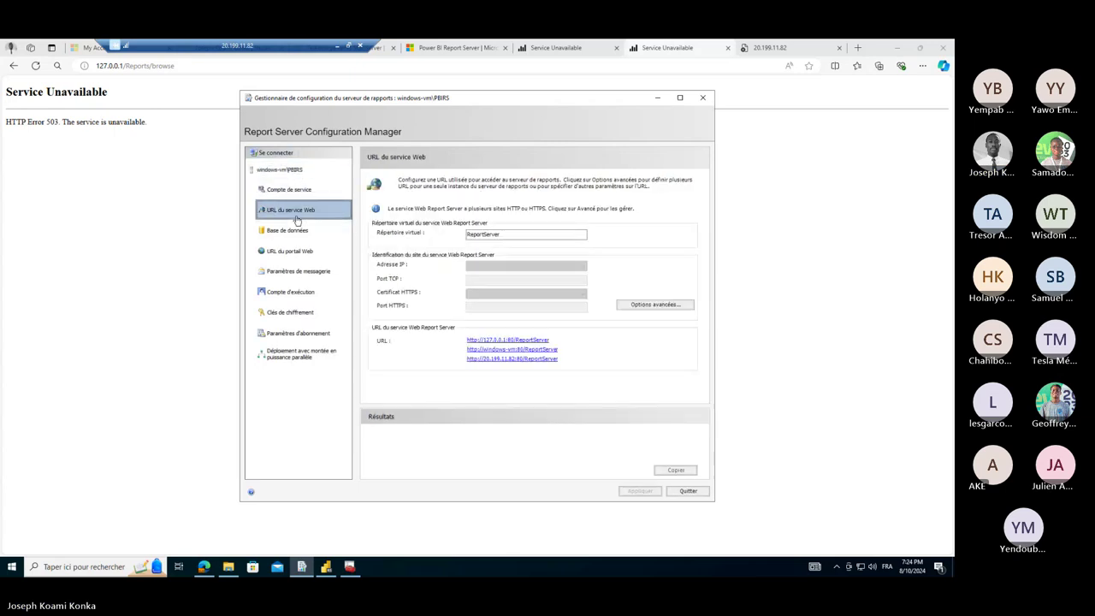
{"action": "left_click", "coordinate": [291, 232]}
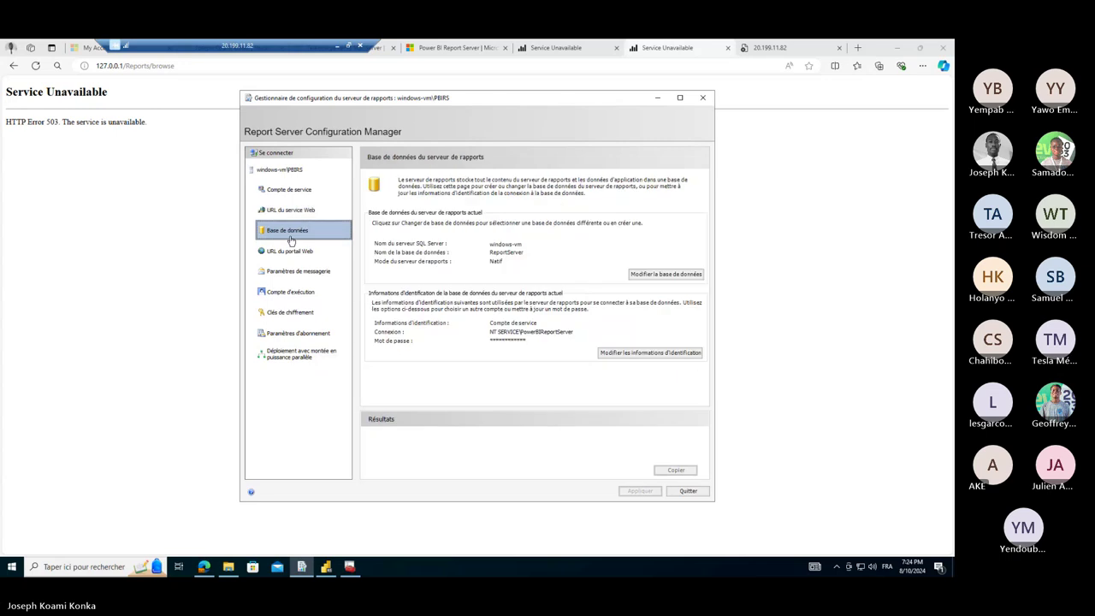
{"action": "left_click", "coordinate": [291, 250]}
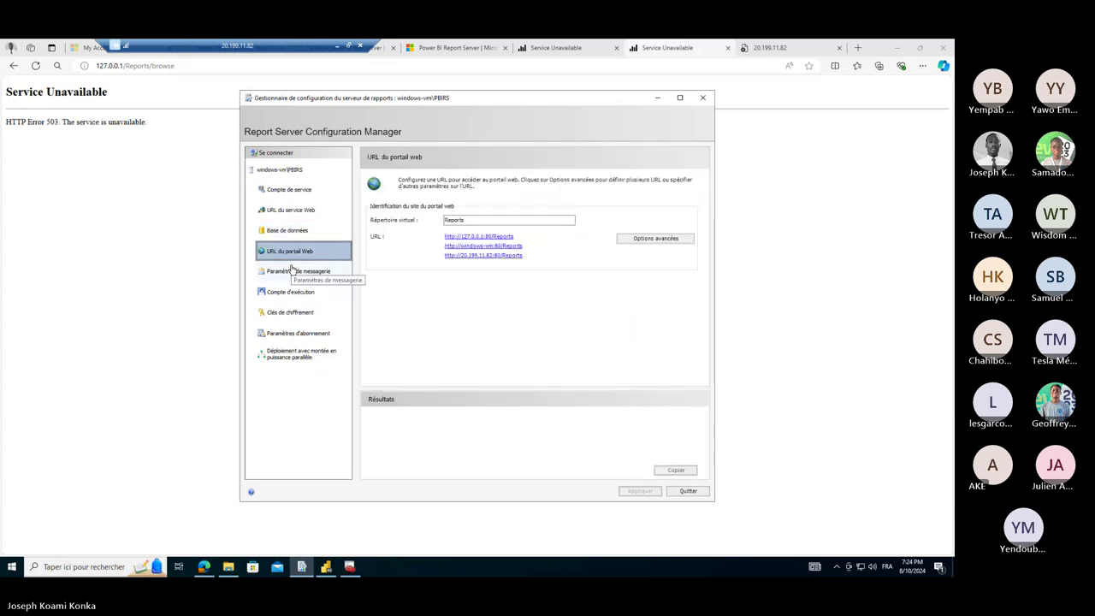
{"action": "left_click", "coordinate": [292, 270]}
{"action": "left_click", "coordinate": [291, 291]}
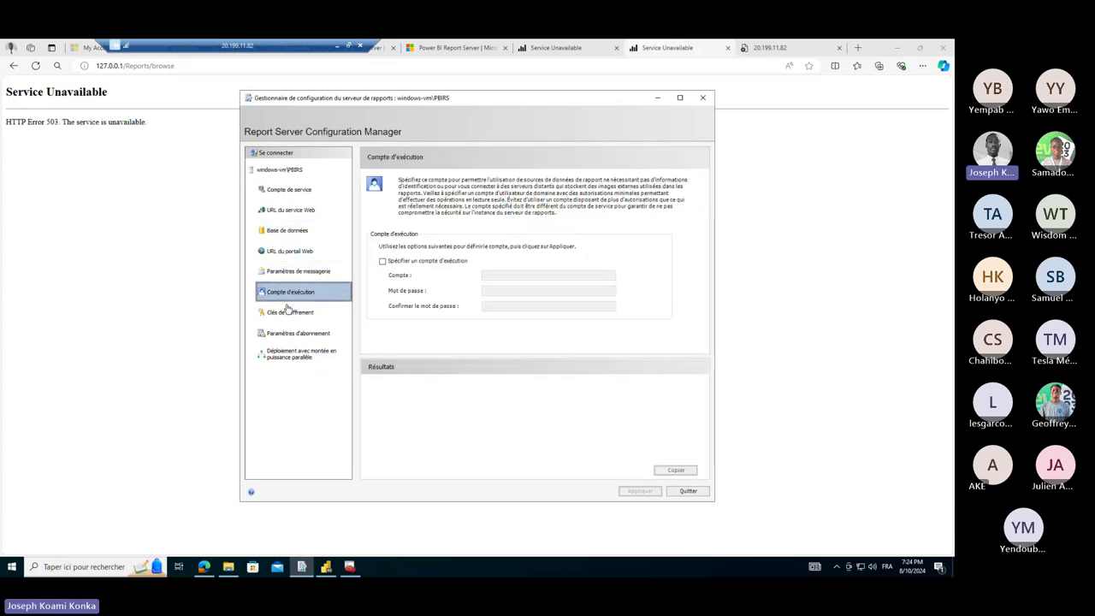
- Delete the report server's encryption key together with all of its encrypted content
{"action": "left_click", "coordinate": [287, 313]}
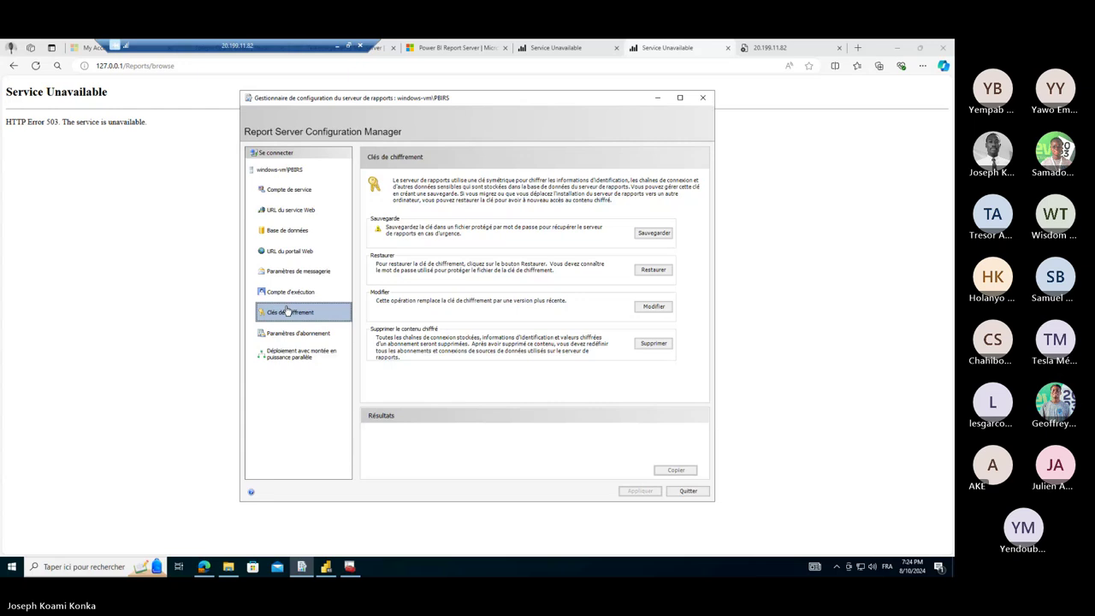
{"action": "left_click", "coordinate": [654, 343]}
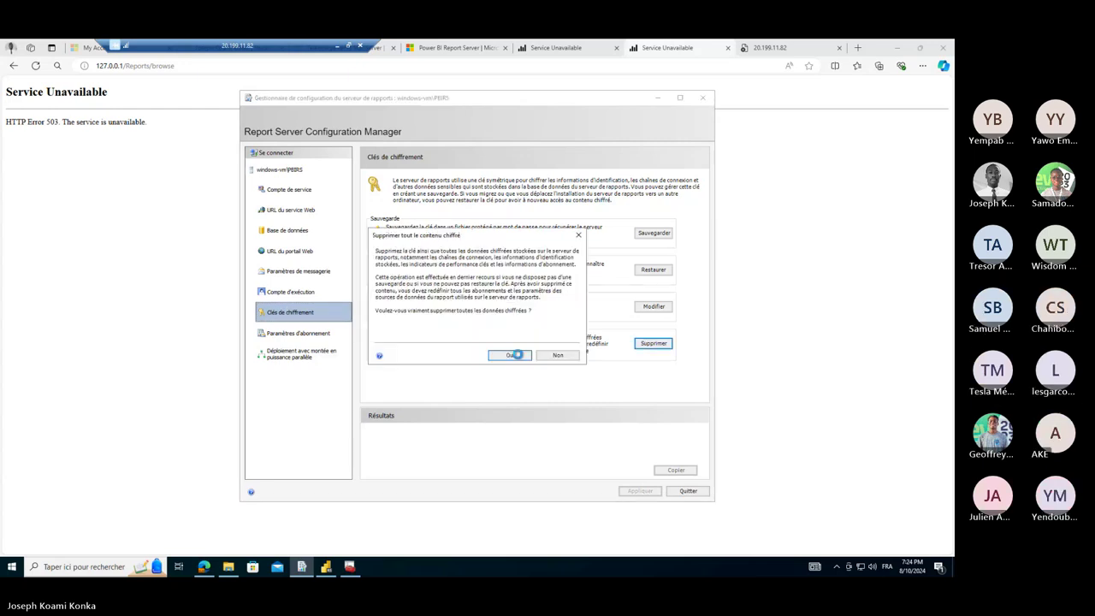
{"action": "left_click", "coordinate": [513, 354]}
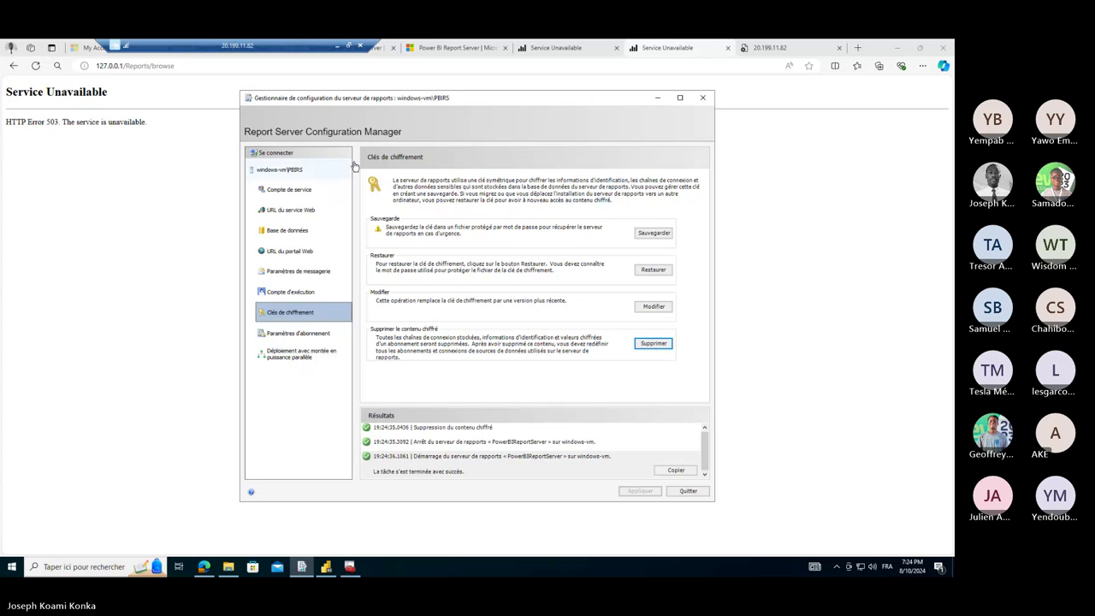
- Reload the report portal at 127.0.0.1/Reports/browse in Edge and check the windows-vm portal page
{"action": "left_click", "coordinate": [37, 72]}
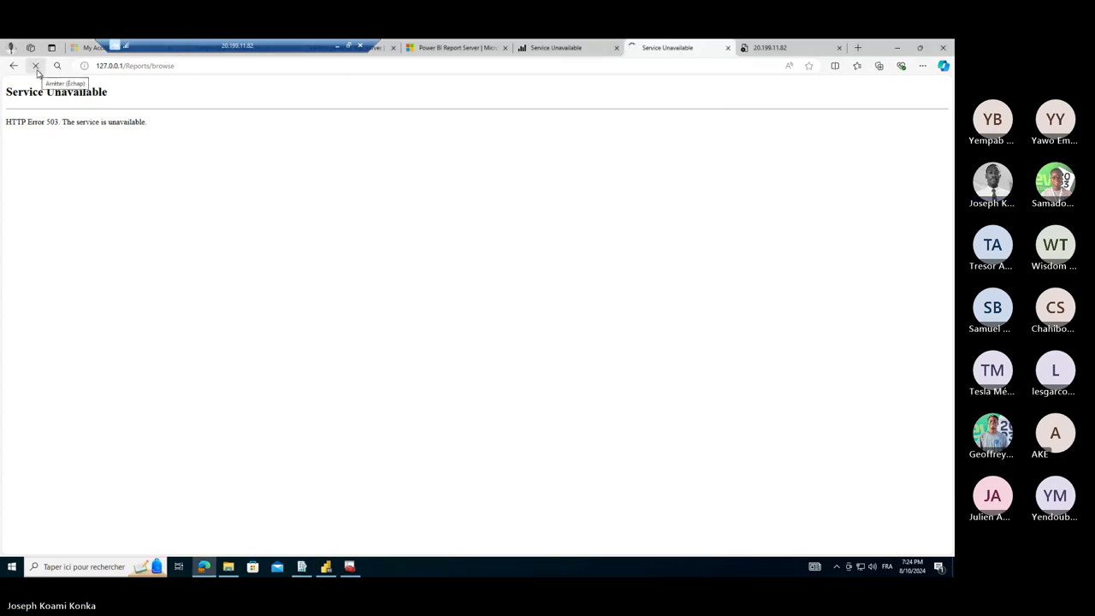
{"action": "left_click", "coordinate": [36, 72]}
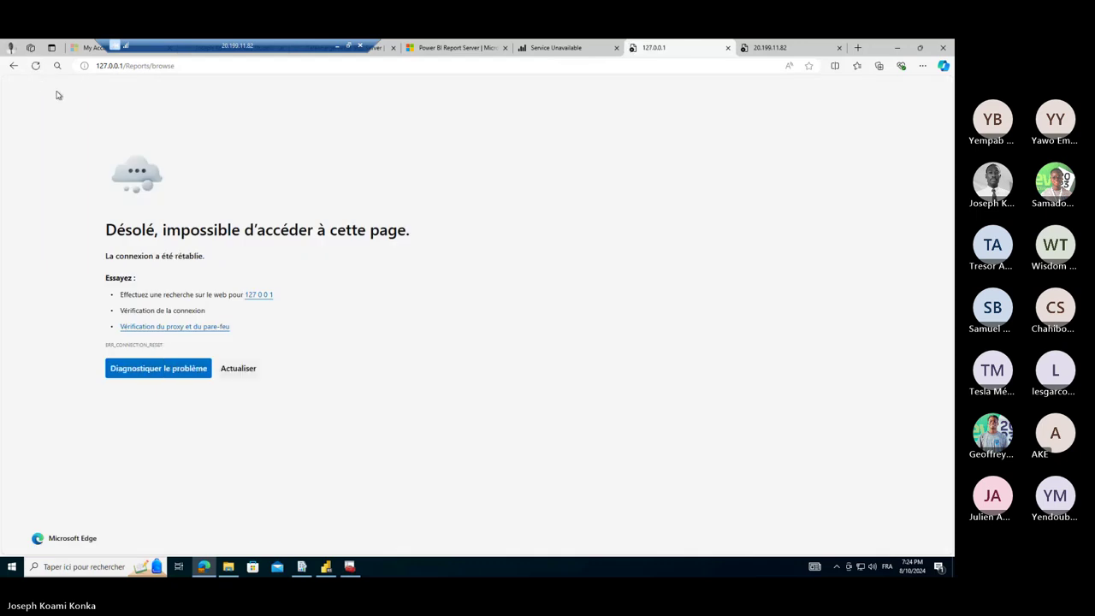
{"action": "left_click", "coordinate": [37, 68]}
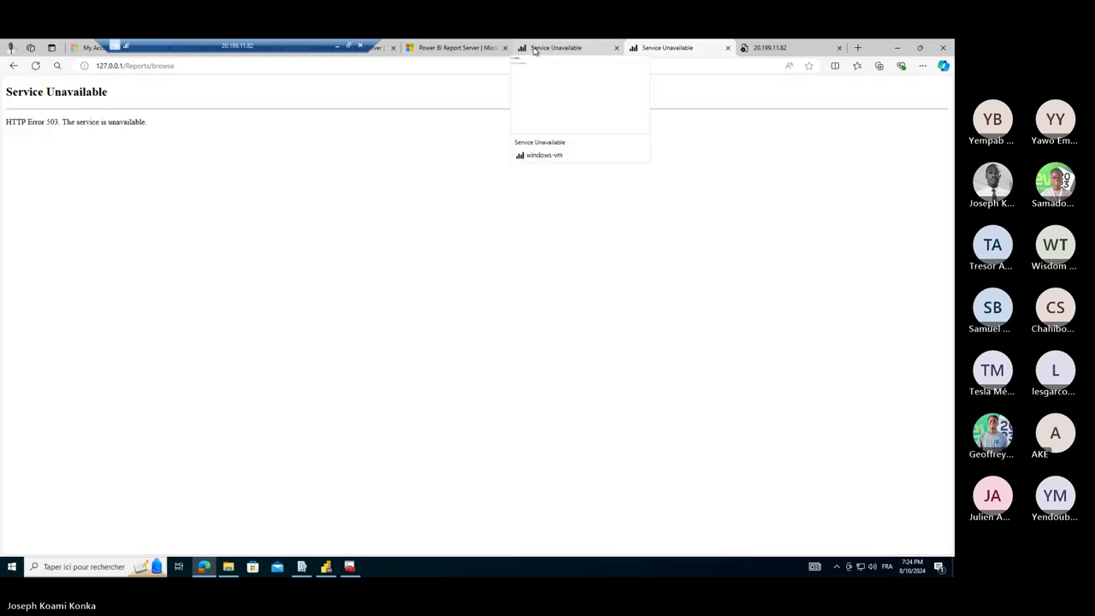
{"action": "left_click", "coordinate": [548, 48]}
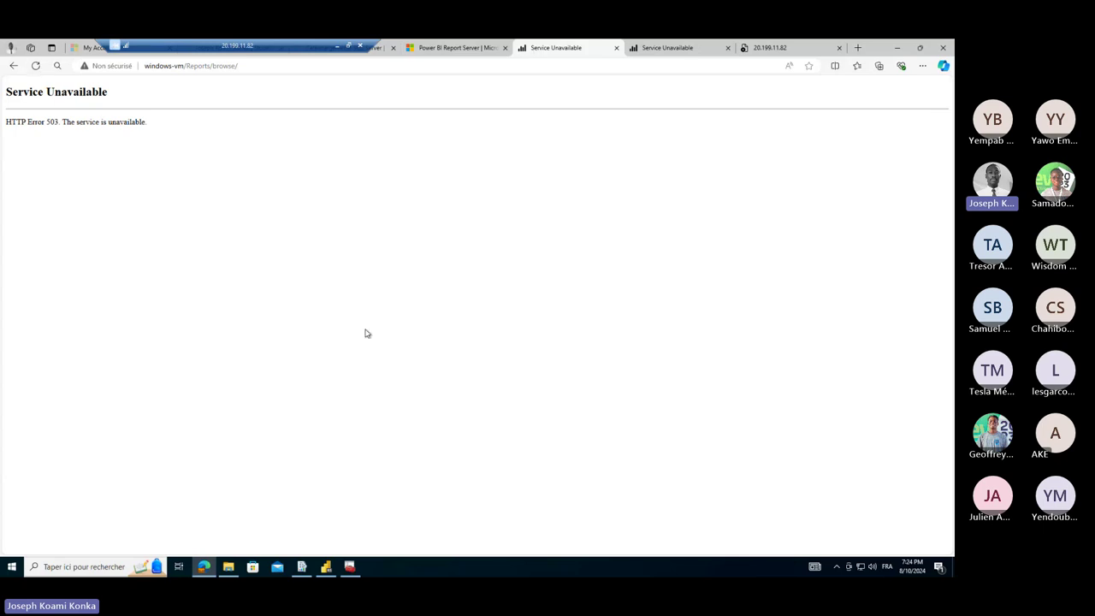
- Recheck the report server's database settings and the list of SQL Server services in SQL Server Configuration Manager
{"action": "left_click", "coordinate": [302, 566]}
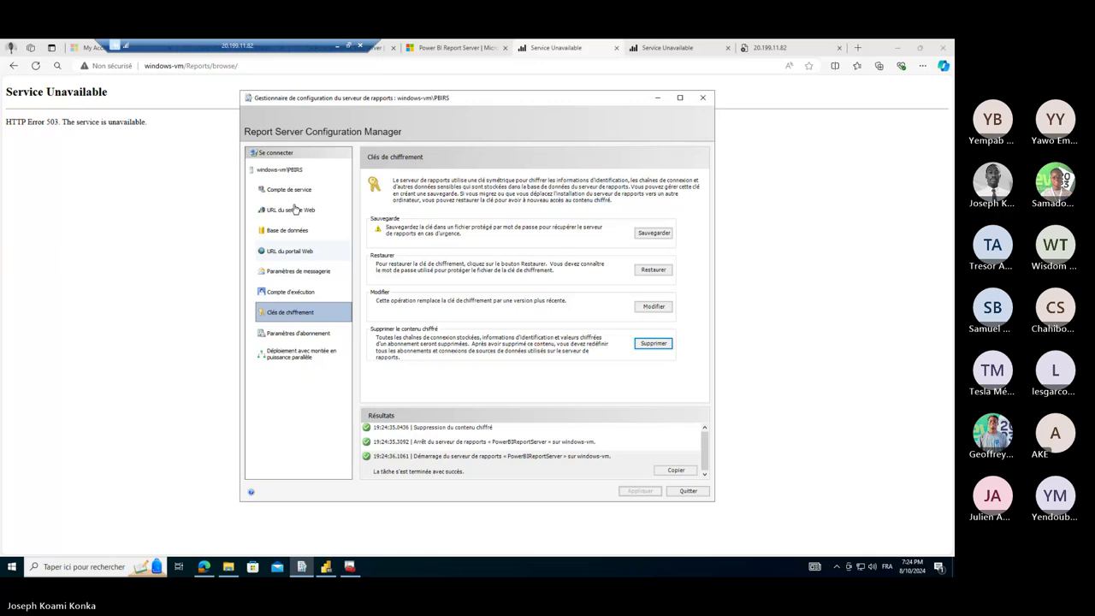
{"action": "left_click", "coordinate": [293, 231]}
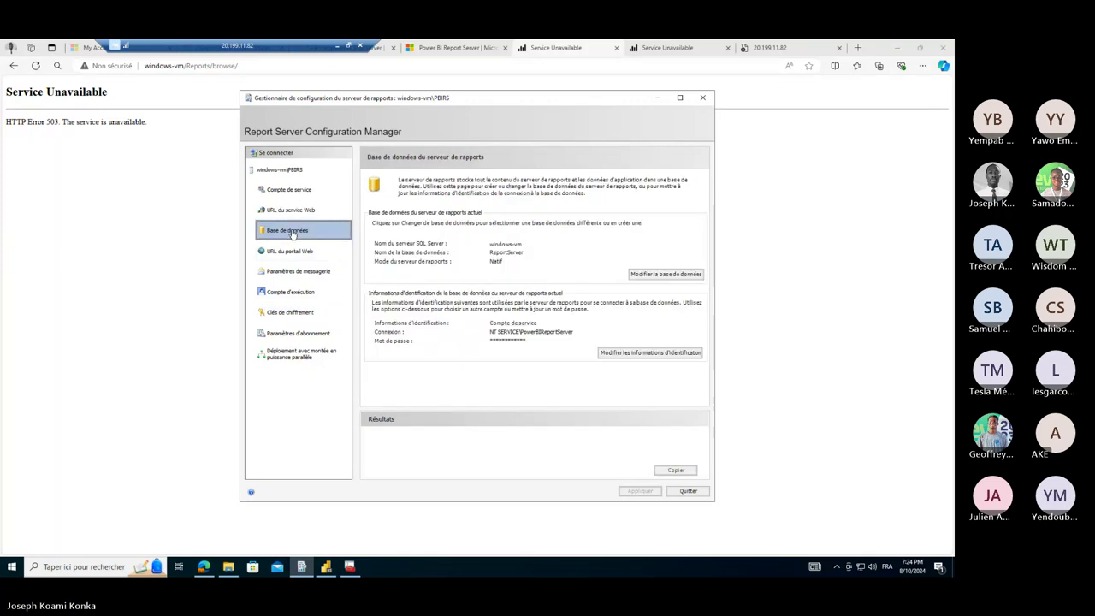
{"action": "left_click", "coordinate": [350, 567]}
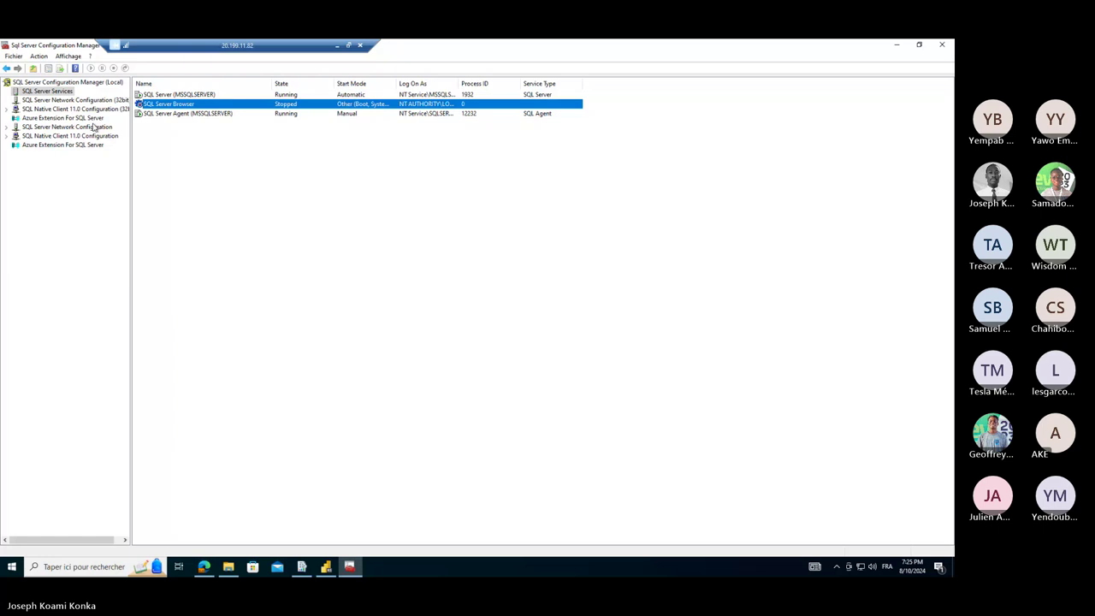
{"action": "right_click", "coordinate": [147, 138]}
{"action": "left_click", "coordinate": [158, 145]}
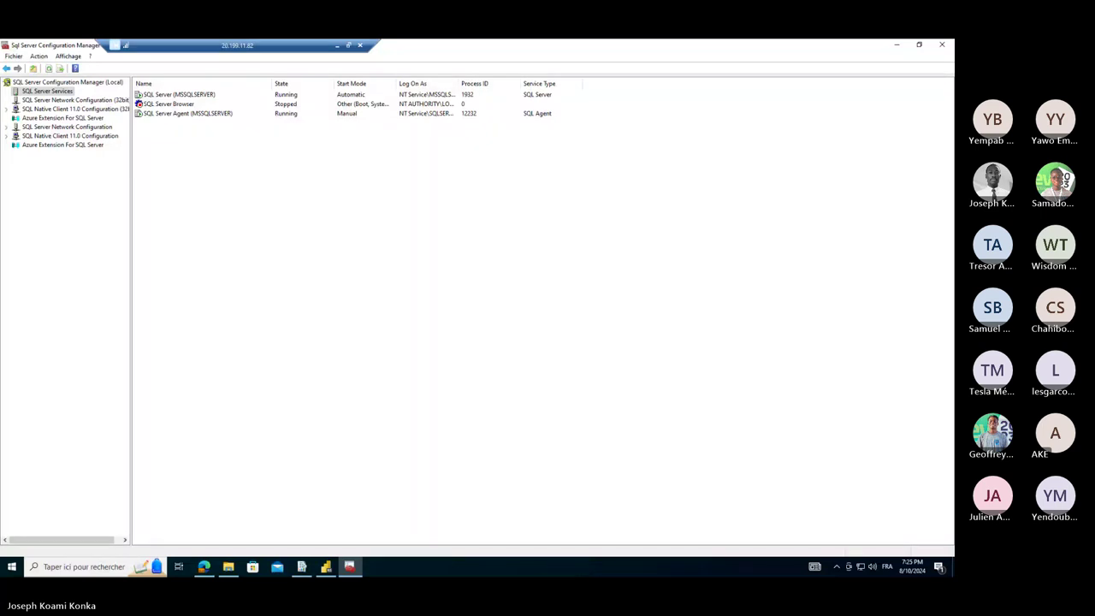
- Open the windows-vm web portal URL from the report server configuration and reload the page in Edge
{"action": "left_click", "coordinate": [213, 565]}
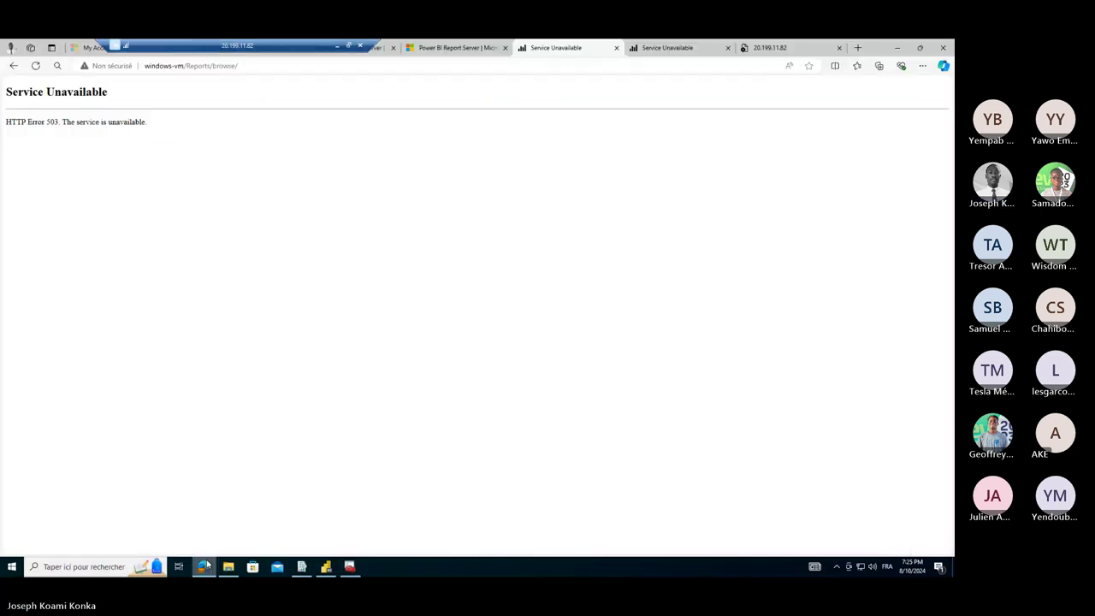
{"action": "left_click", "coordinate": [306, 566]}
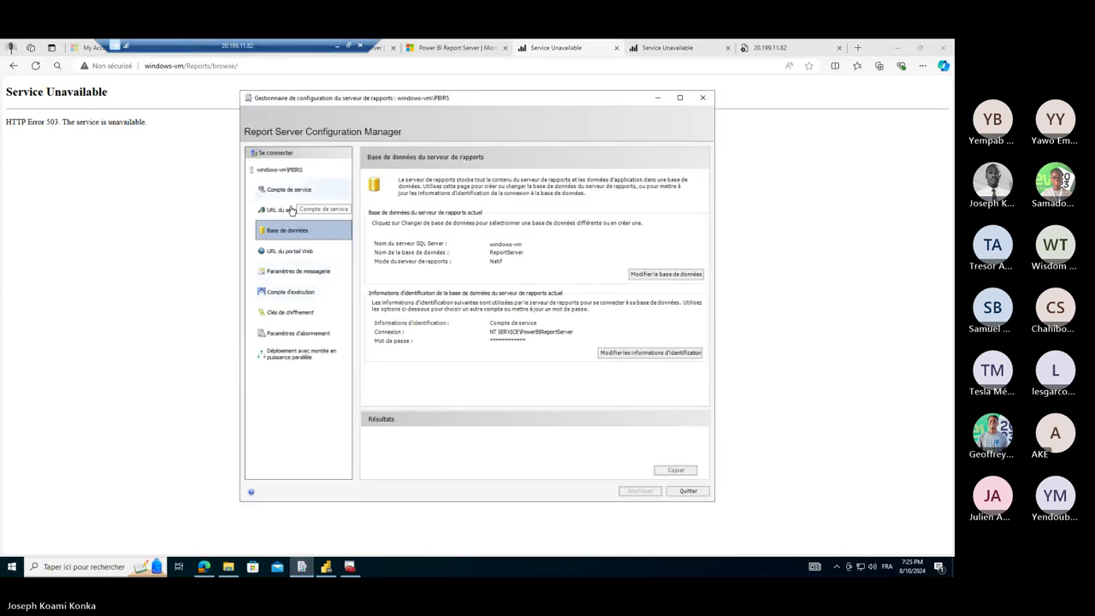
{"action": "left_click", "coordinate": [290, 210]}
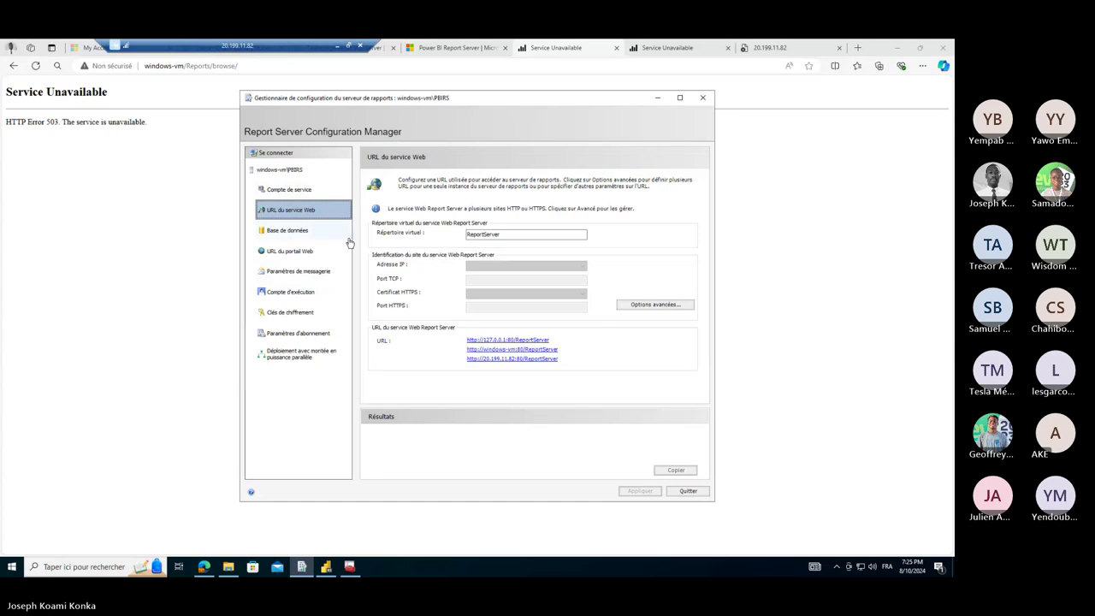
{"action": "left_click", "coordinate": [308, 250]}
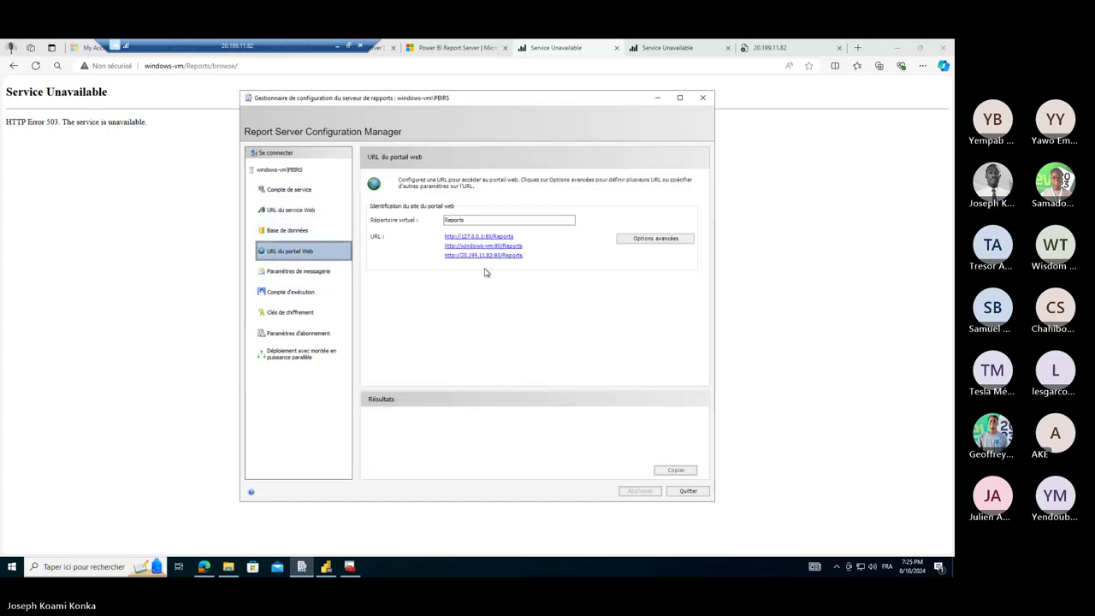
{"action": "left_click", "coordinate": [469, 246]}
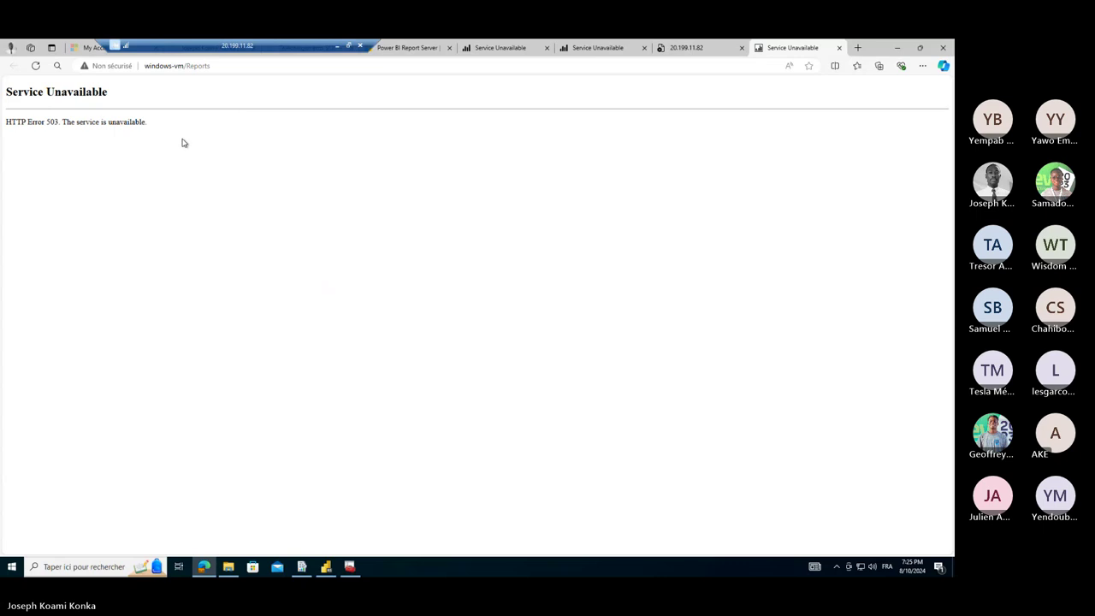
{"action": "left_click", "coordinate": [36, 66]}
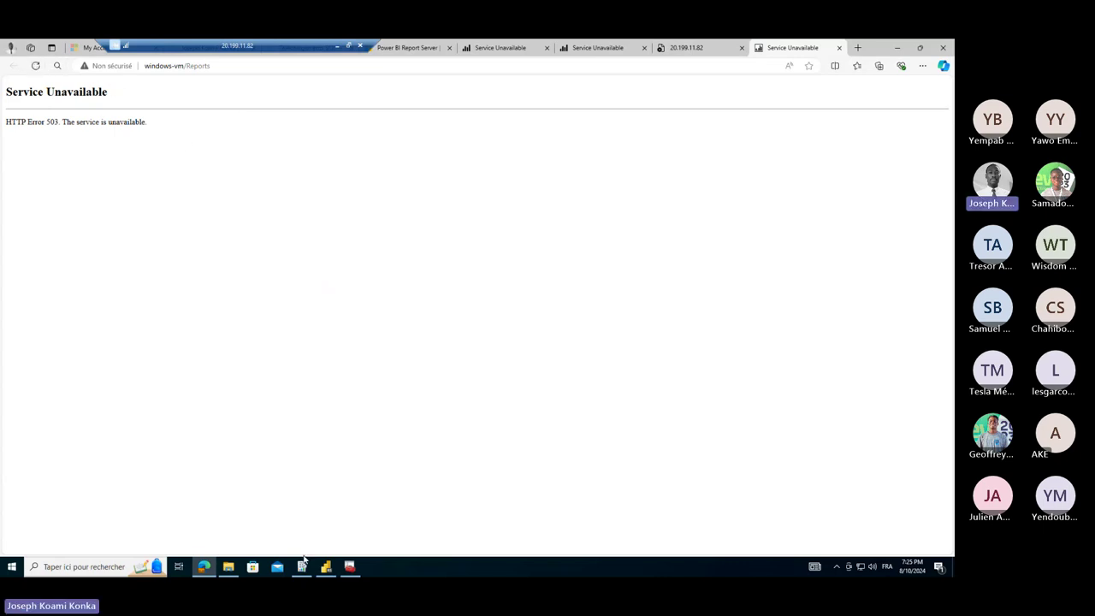
- Put the browser window away and launch SQL Server Management Studio 20
{"action": "left_click", "coordinate": [206, 567]}
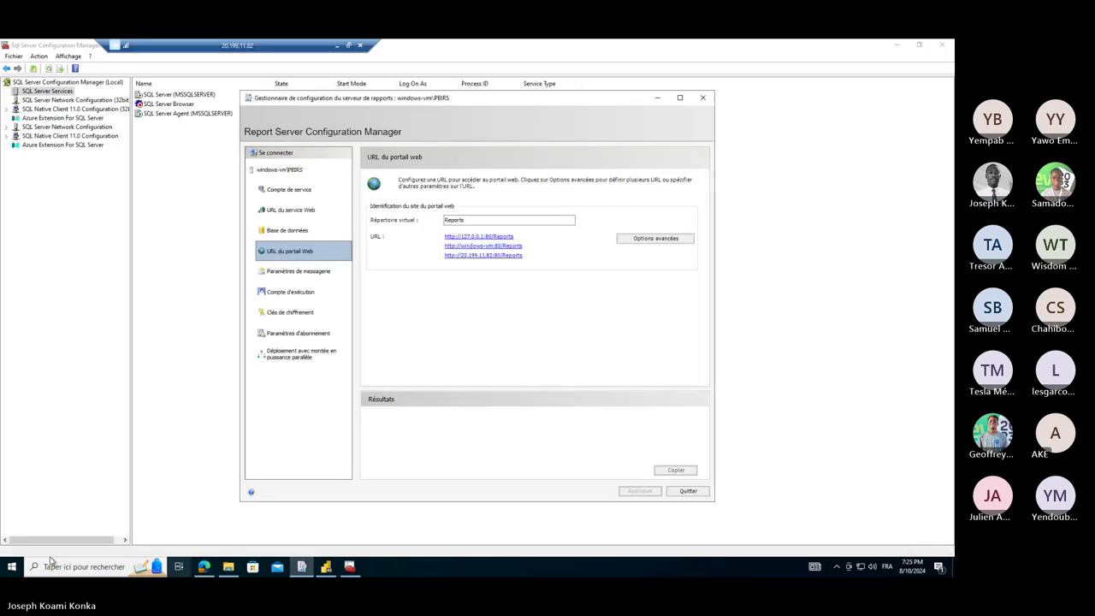
{"action": "left_click", "coordinate": [7, 566]}
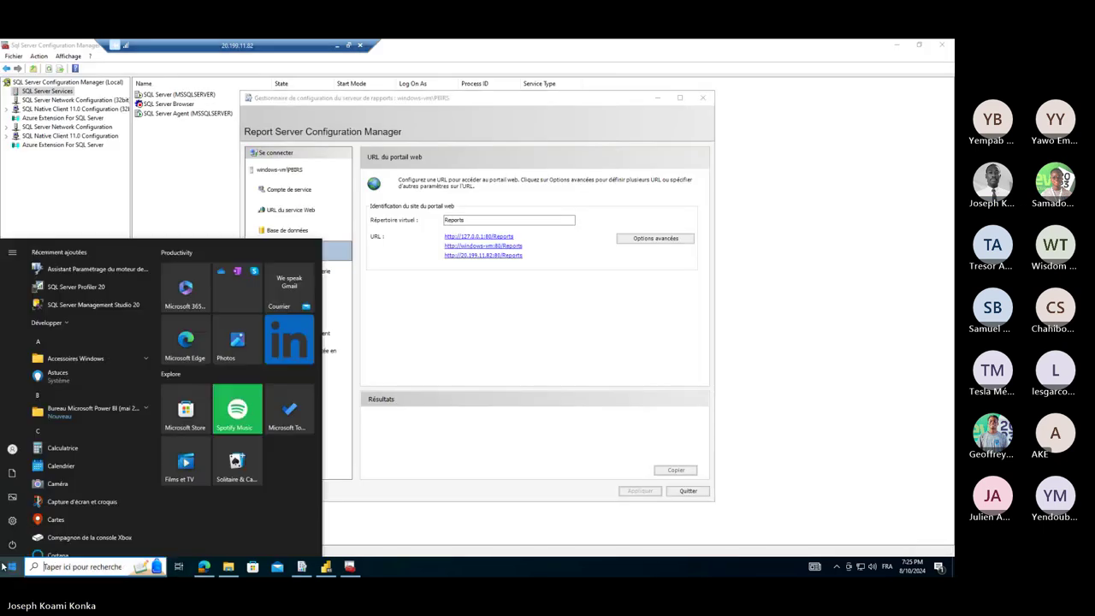
{"action": "left_click", "coordinate": [79, 306]}
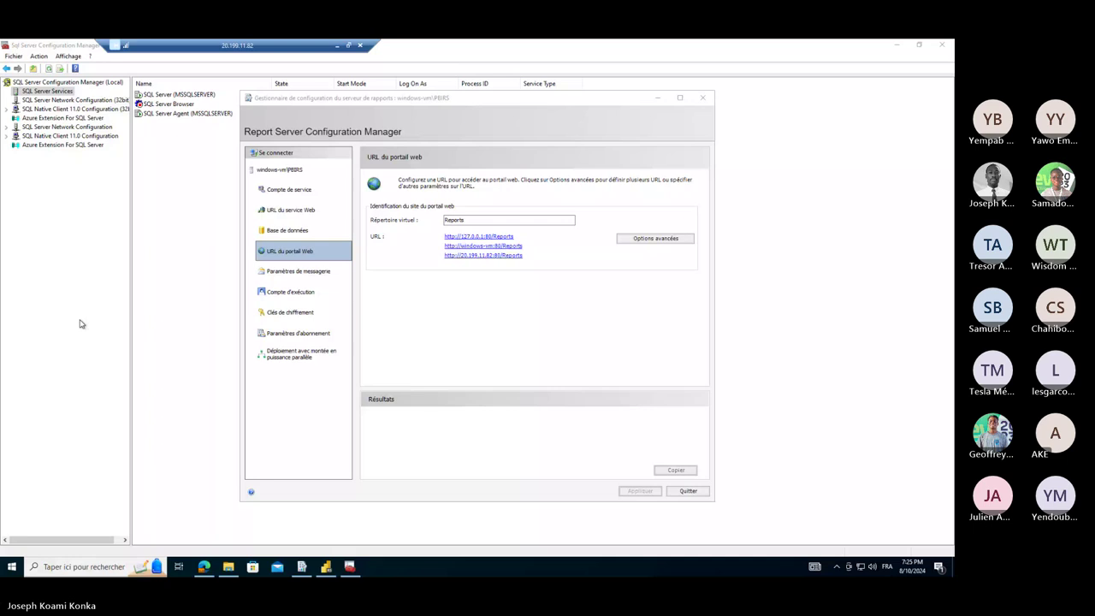
- Review the report server's web service URL and database settings in Report Server Configuration Manager
{"action": "left_click", "coordinate": [291, 212]}
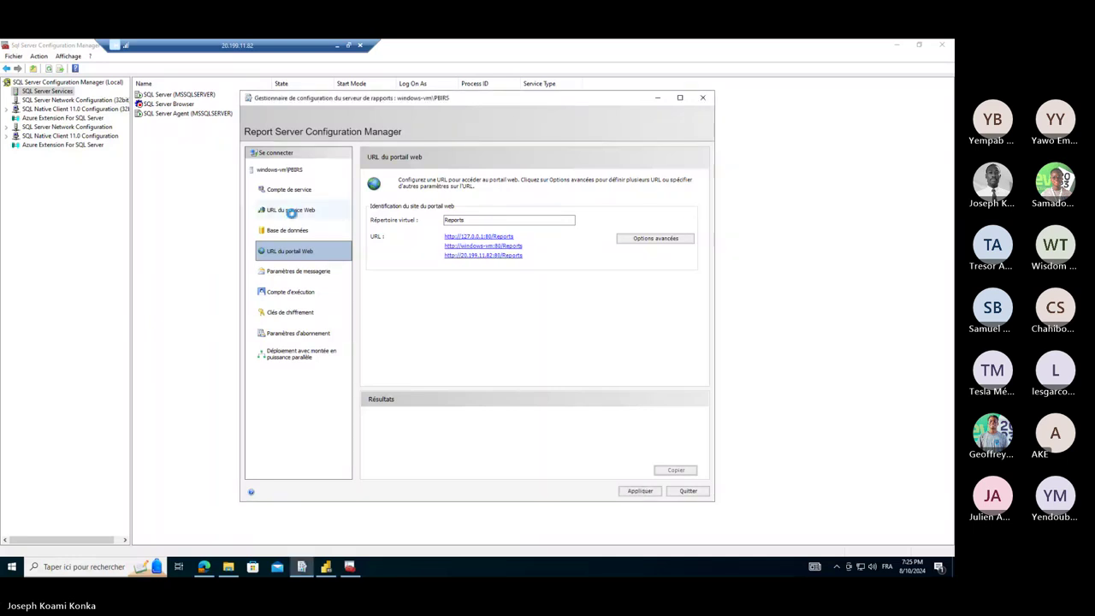
{"action": "left_click", "coordinate": [296, 231]}
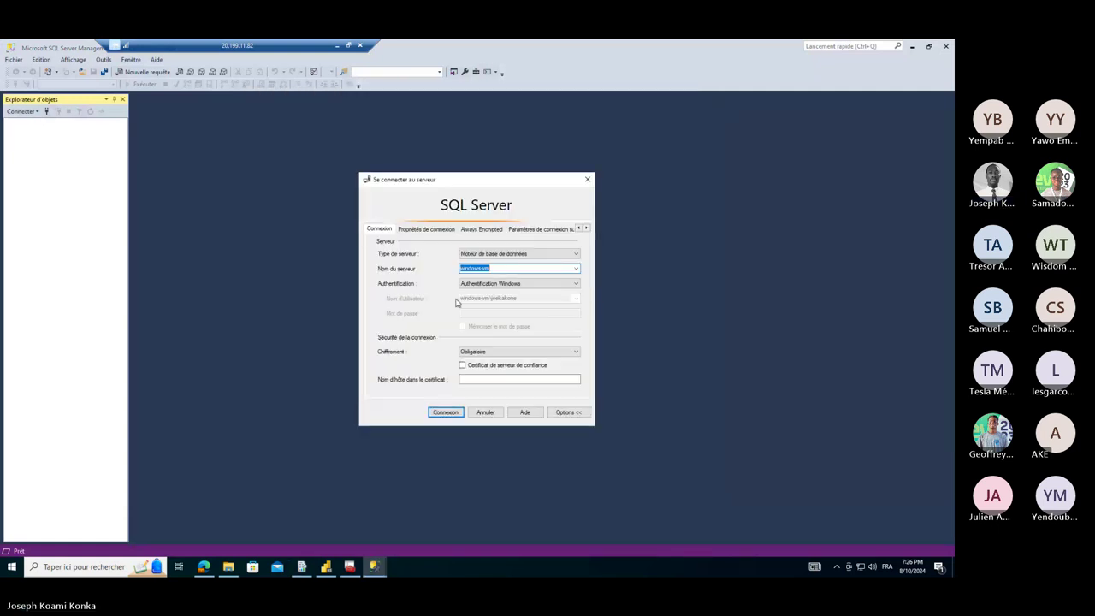
- Connect SQL Server Management Studio to the windows-vm database engine with Windows Authentication, adjusting the connection security after the certificate error
{"action": "left_click", "coordinate": [446, 414]}
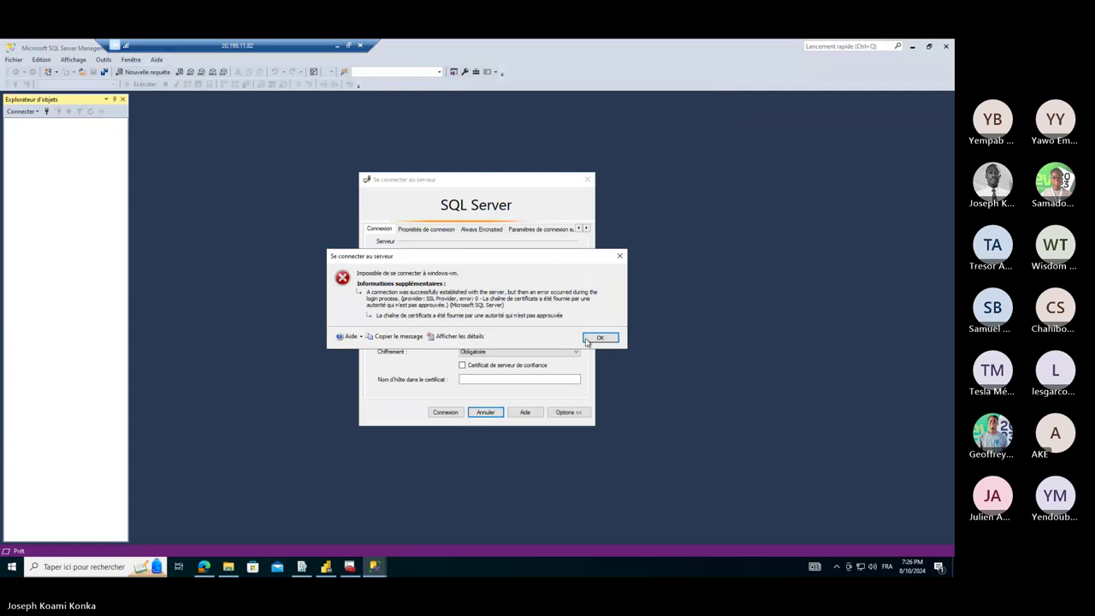
{"action": "left_click", "coordinate": [599, 338]}
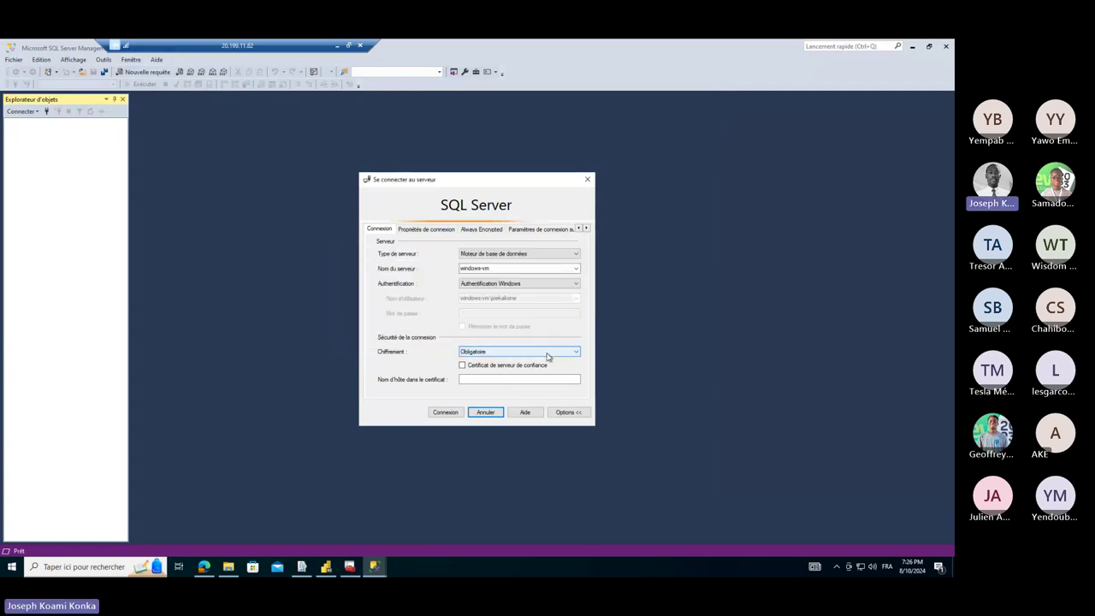
{"action": "left_click", "coordinate": [548, 351]}
{"action": "left_click", "coordinate": [505, 362]}
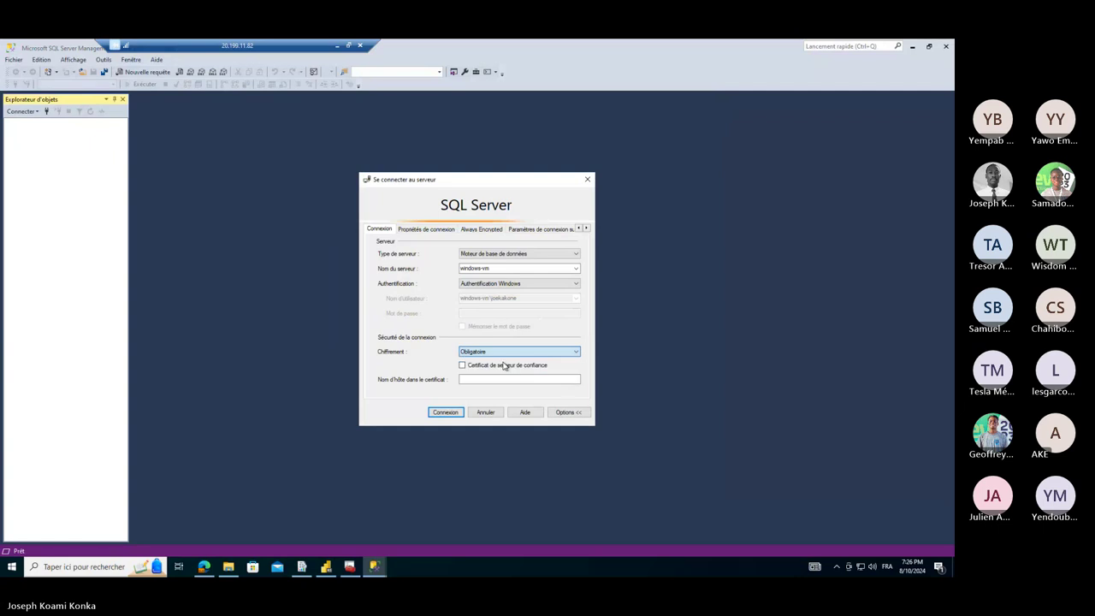
{"action": "left_click", "coordinate": [446, 413]}
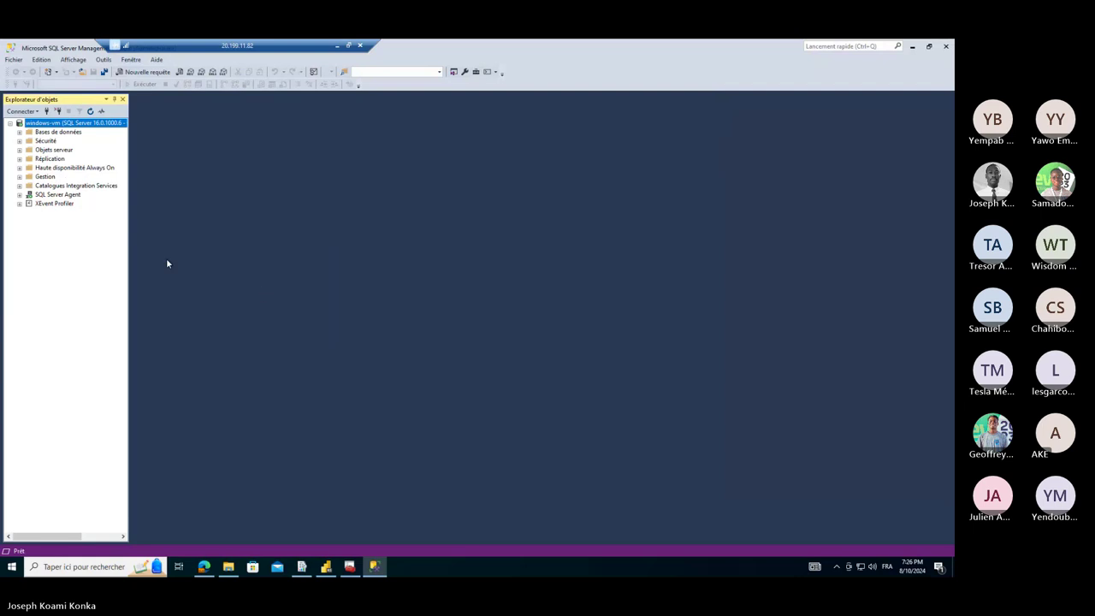
- Expand the ReportServer database's tables in Object Explorer, widen the pane and look through the table list
{"action": "left_click", "coordinate": [18, 132]}
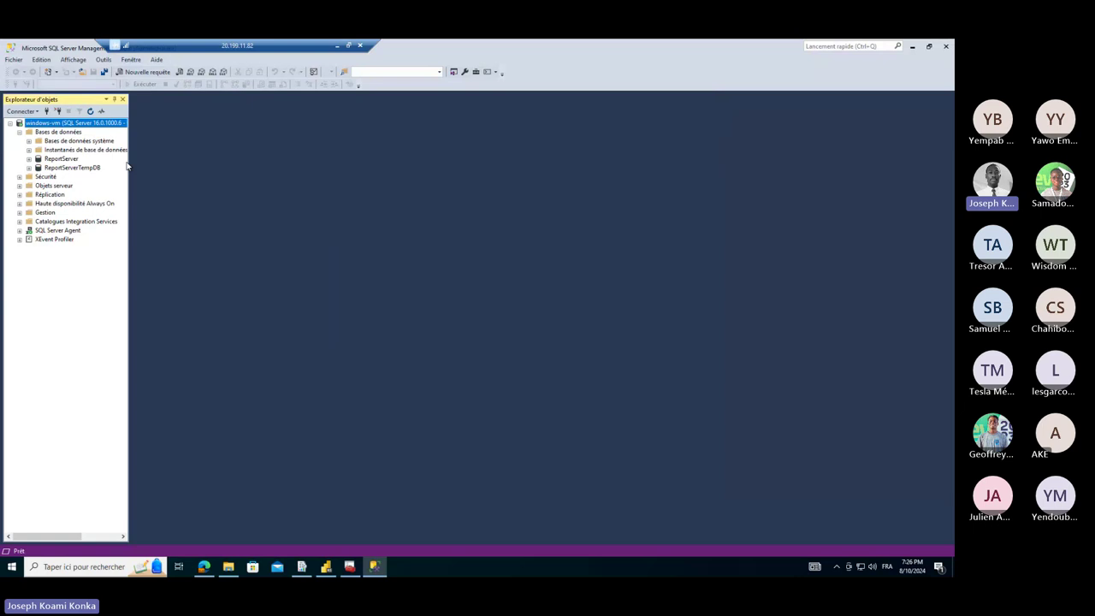
{"action": "left_click", "coordinate": [53, 160]}
{"action": "left_click", "coordinate": [37, 167]}
{"action": "left_click", "coordinate": [29, 159]}
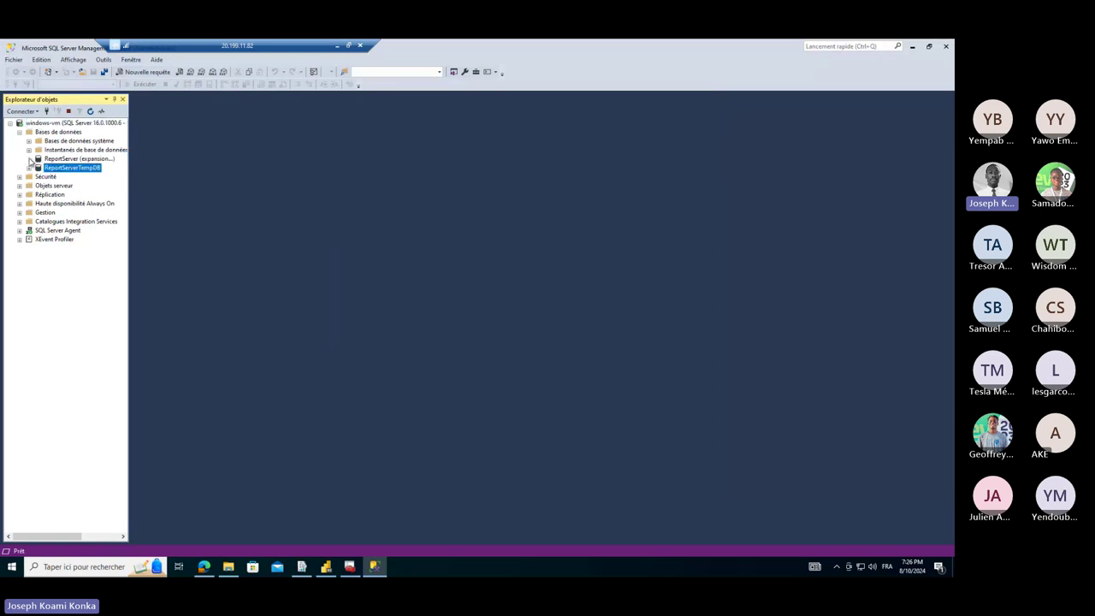
{"action": "left_click", "coordinate": [50, 177]}
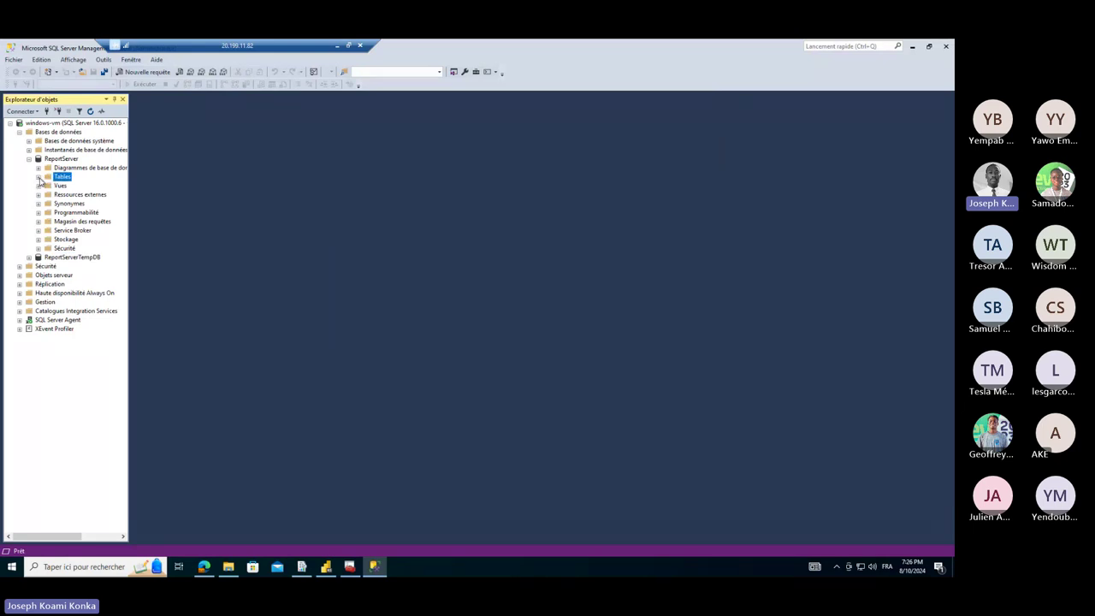
{"action": "left_click", "coordinate": [39, 177]}
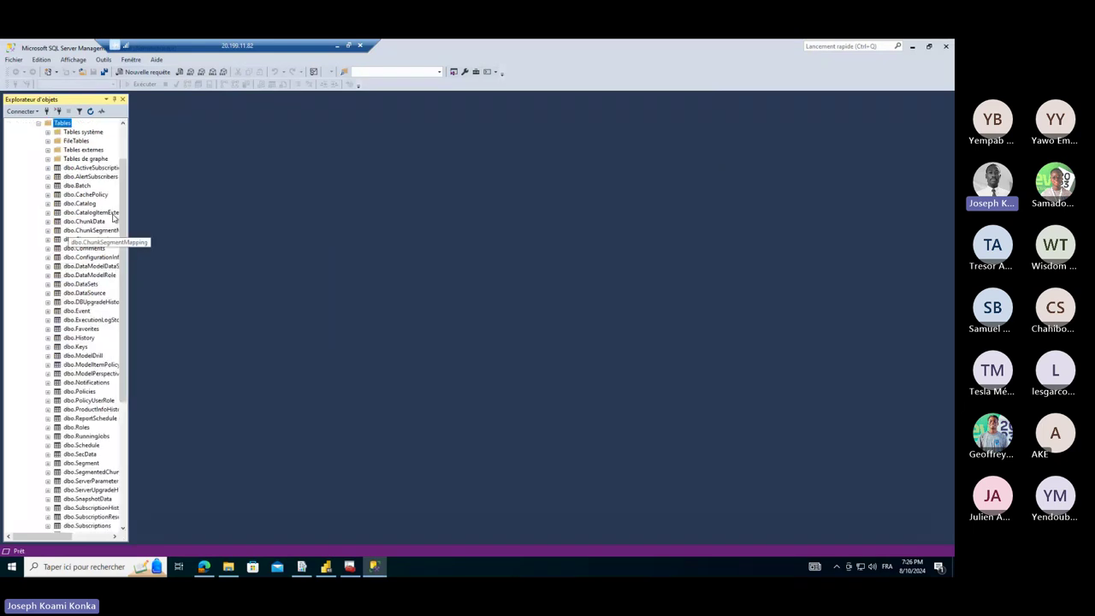
{"action": "left_click_drag", "start_coordinate": [180, 207], "coordinate": [192, 208]}
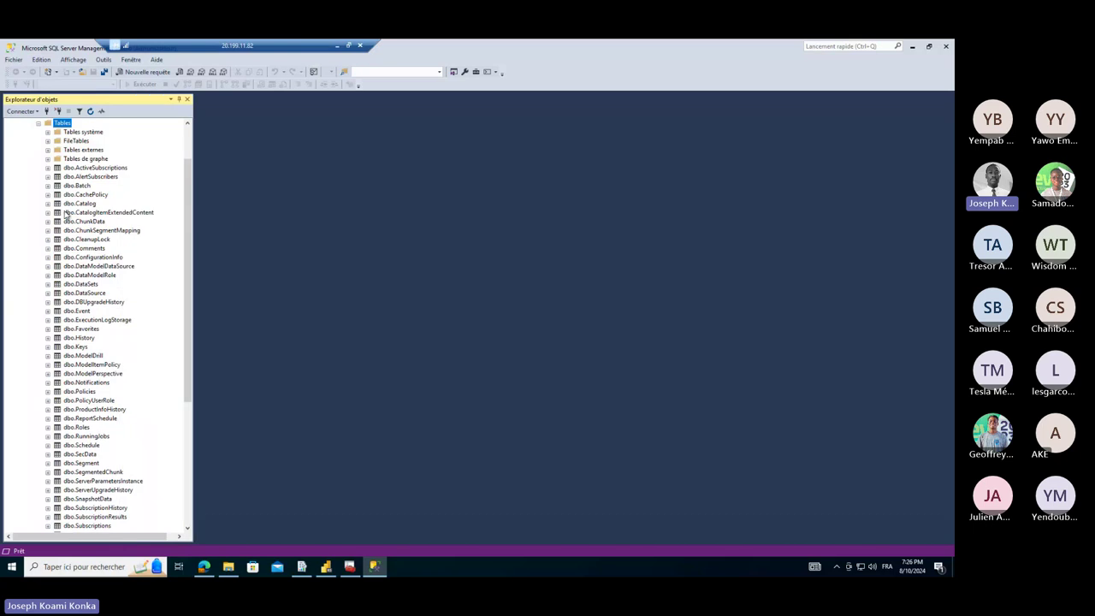
{"action": "scroll", "coordinate": [73, 231], "scroll_direction": "down", "scroll_amount": 4}
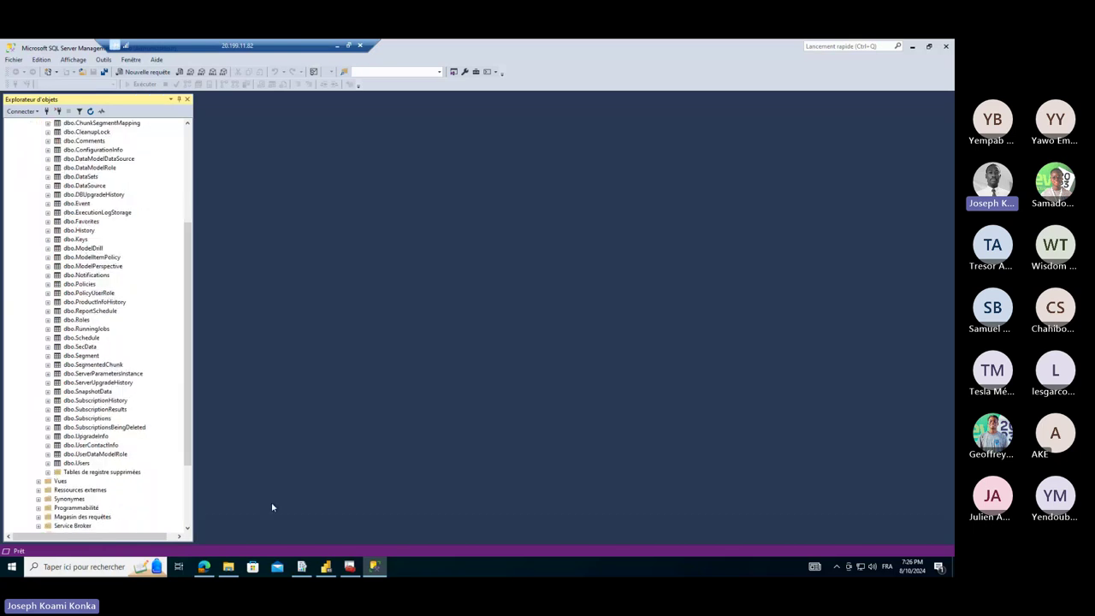
- Check the web service URL, web portal URL and service account settings in Report Server Configuration Manager
{"action": "left_click", "coordinate": [319, 567]}
{"action": "left_click", "coordinate": [293, 189]}
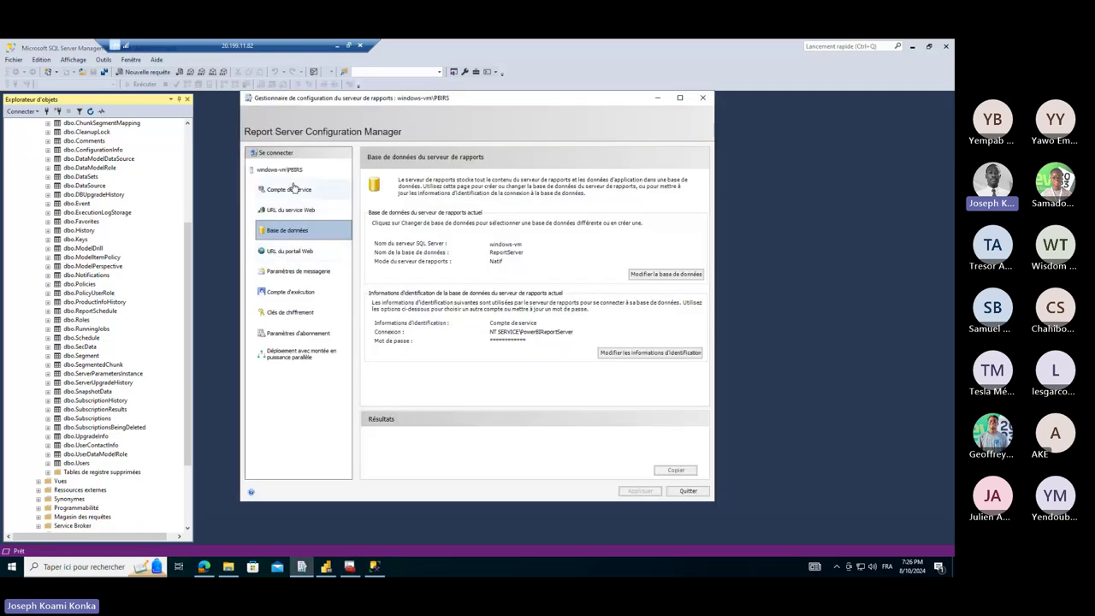
{"action": "left_click", "coordinate": [291, 210]}
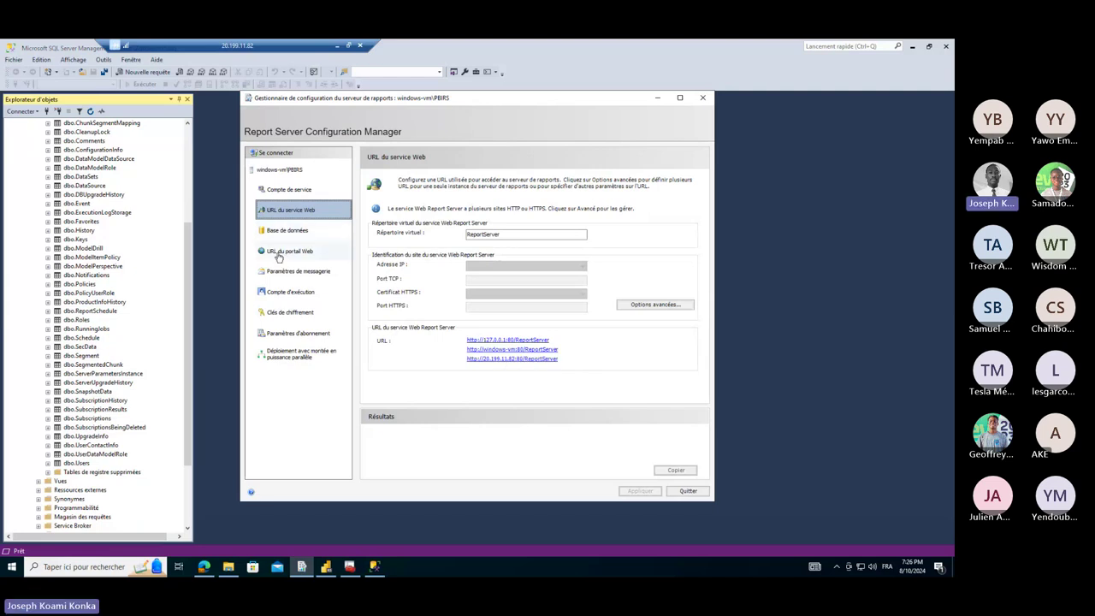
{"action": "left_click", "coordinate": [279, 253]}
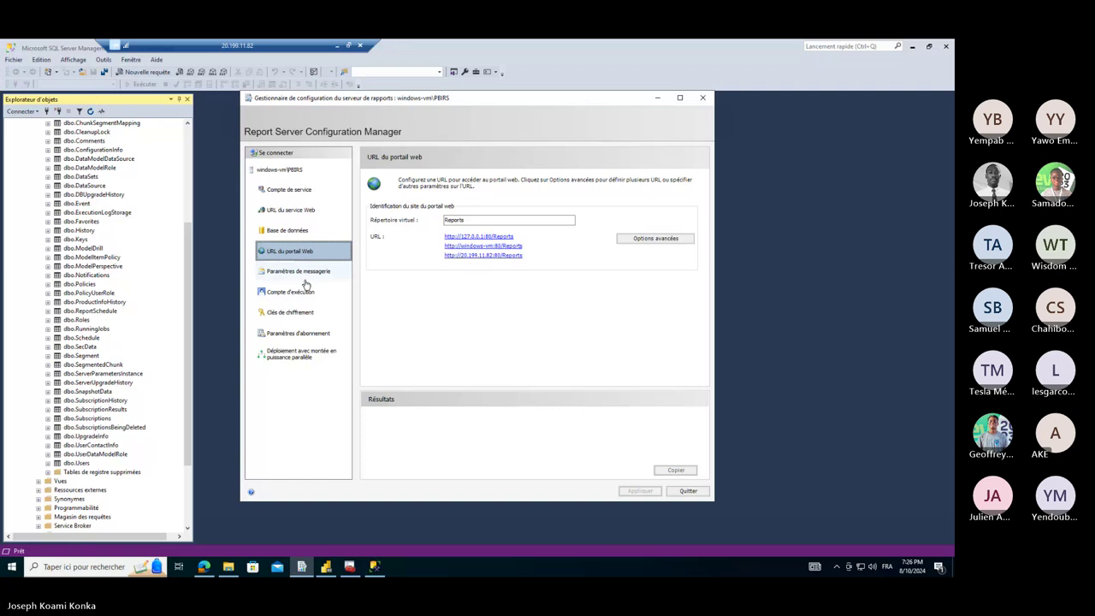
{"action": "left_click", "coordinate": [297, 190]}
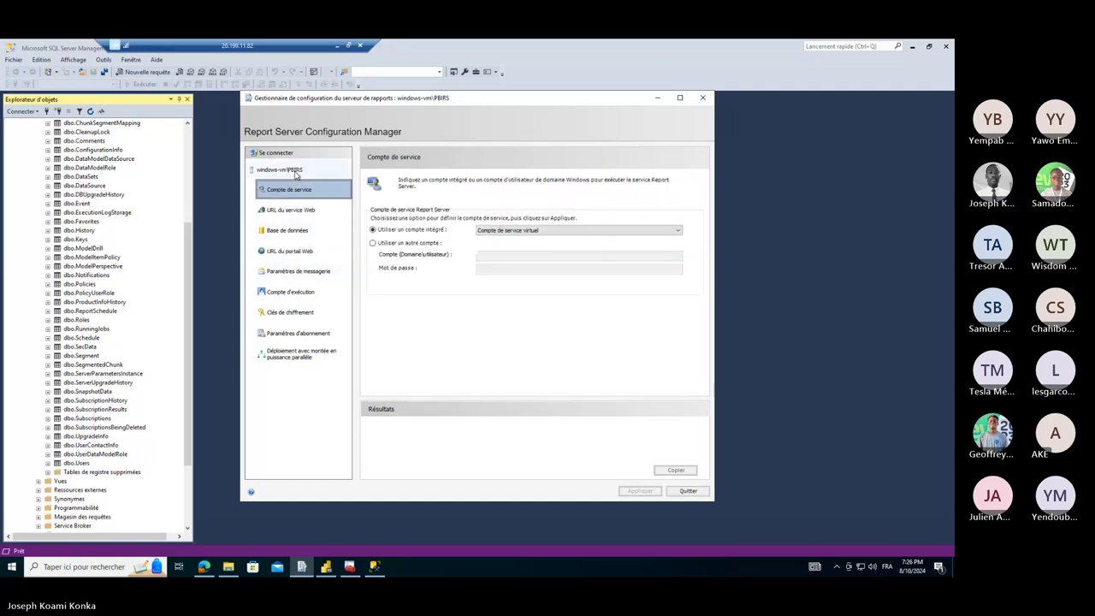
- Stop and start the PBIRS report server service on windows-vm
{"action": "left_click", "coordinate": [297, 171]}
{"action": "left_click", "coordinate": [529, 311]}
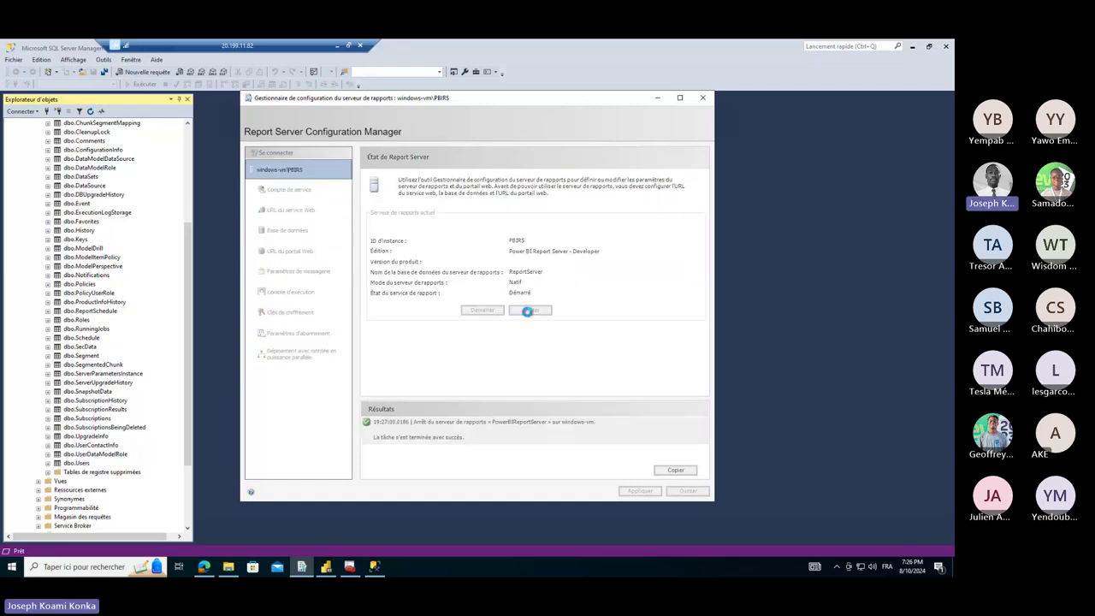
{"action": "left_click", "coordinate": [480, 311]}
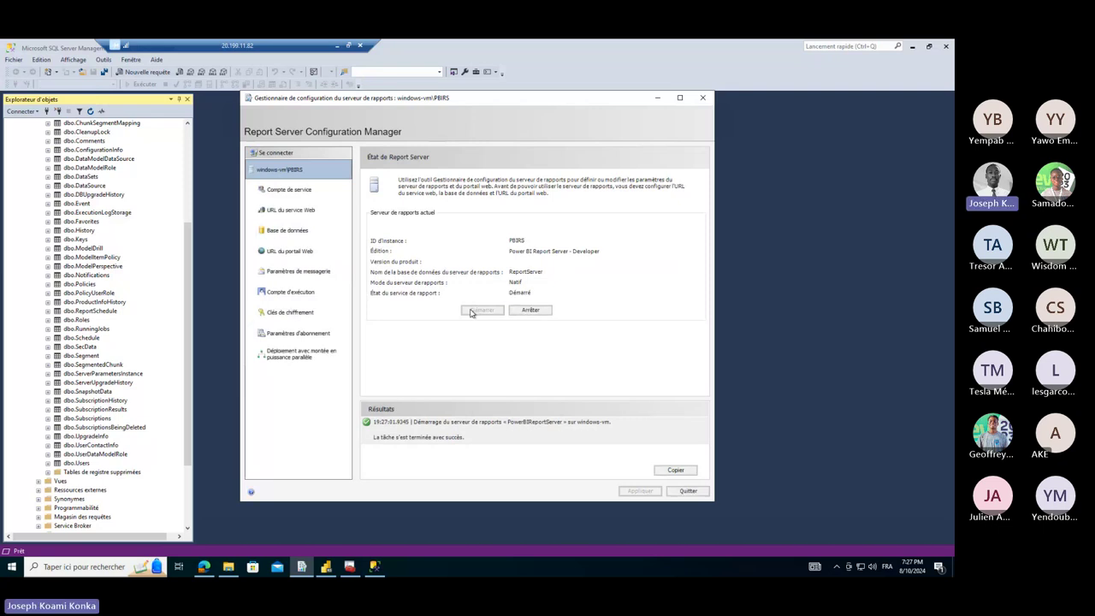
- Switch to Edge and reload the portal page at windows-vm/Reports/browse/
{"action": "left_click", "coordinate": [215, 556]}
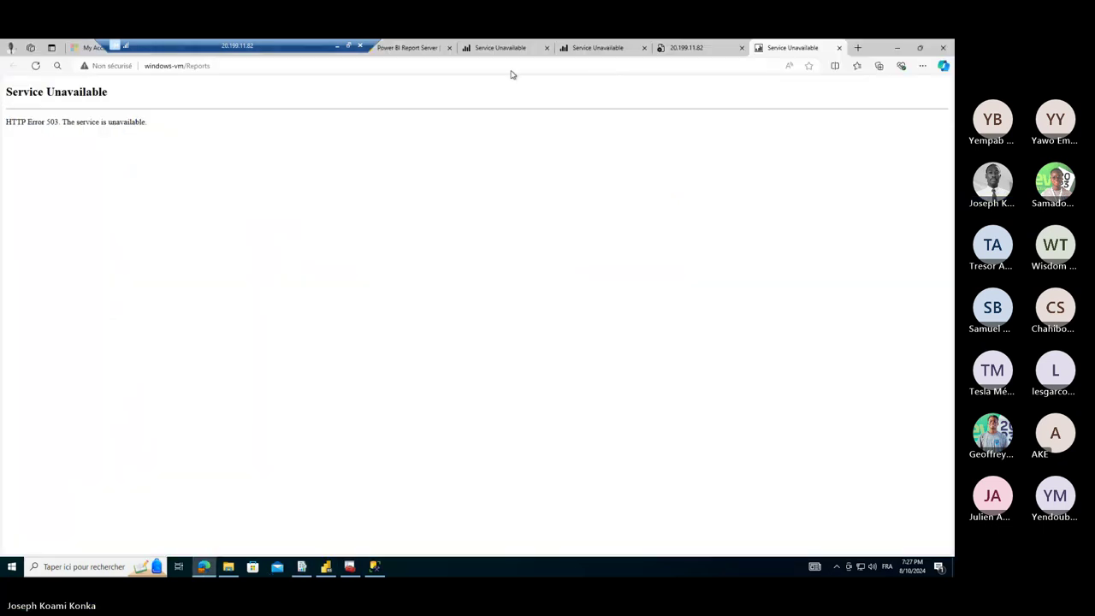
{"action": "left_click", "coordinate": [512, 53]}
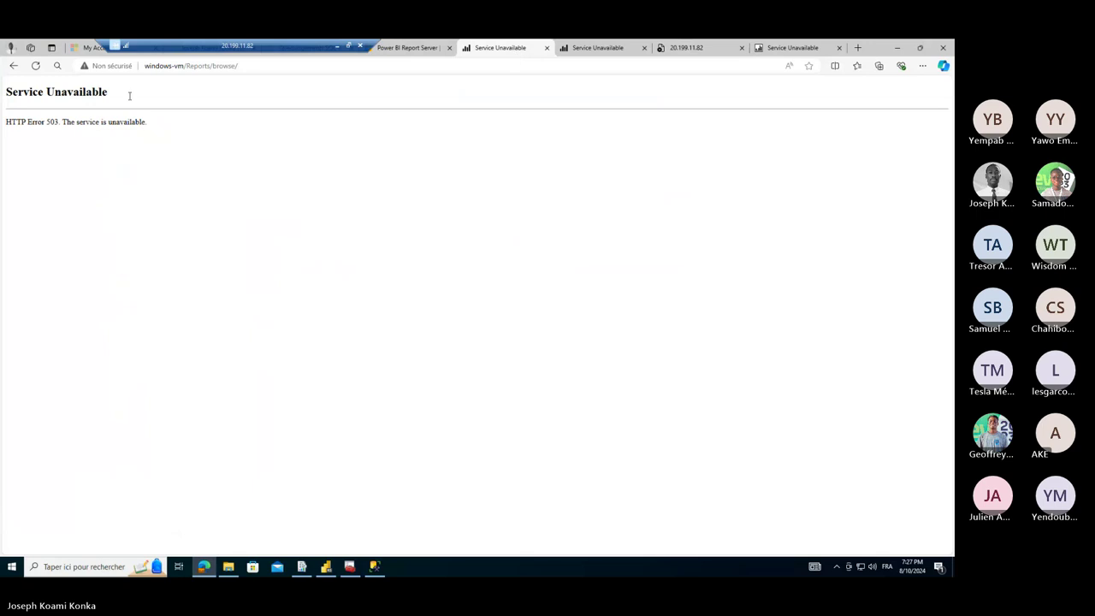
{"action": "left_click", "coordinate": [36, 67]}
- Test the windows-vm/Reports/browse/ address in an InPrivate window, and close that window
{"action": "left_click", "coordinate": [192, 68]}
{"action": "key", "text": "ctrl+c"}
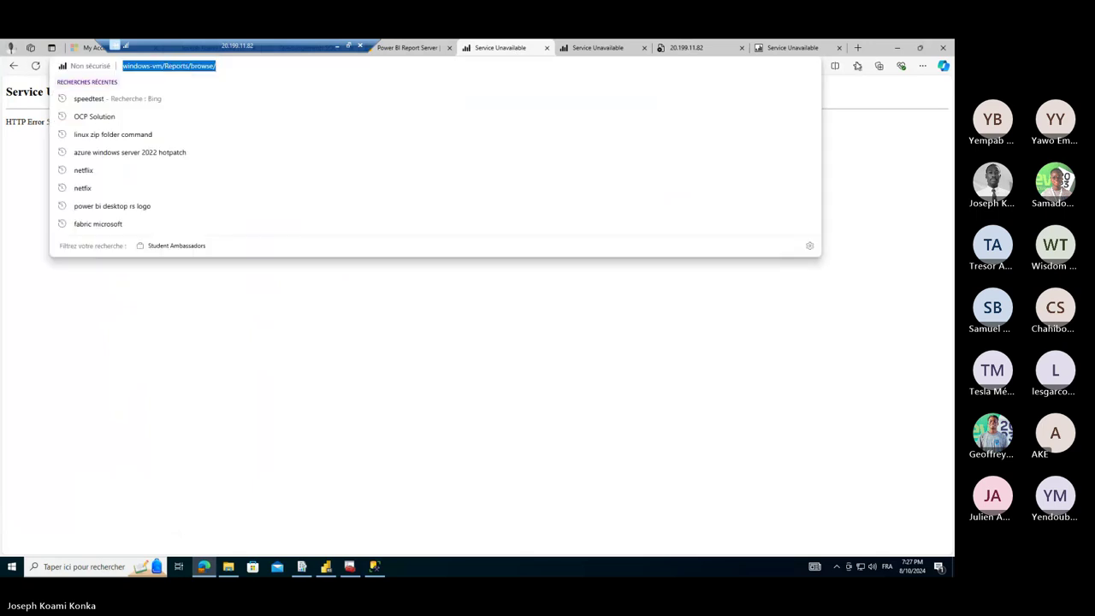
{"action": "left_click", "coordinate": [923, 66]}
{"action": "left_click", "coordinate": [842, 118]}
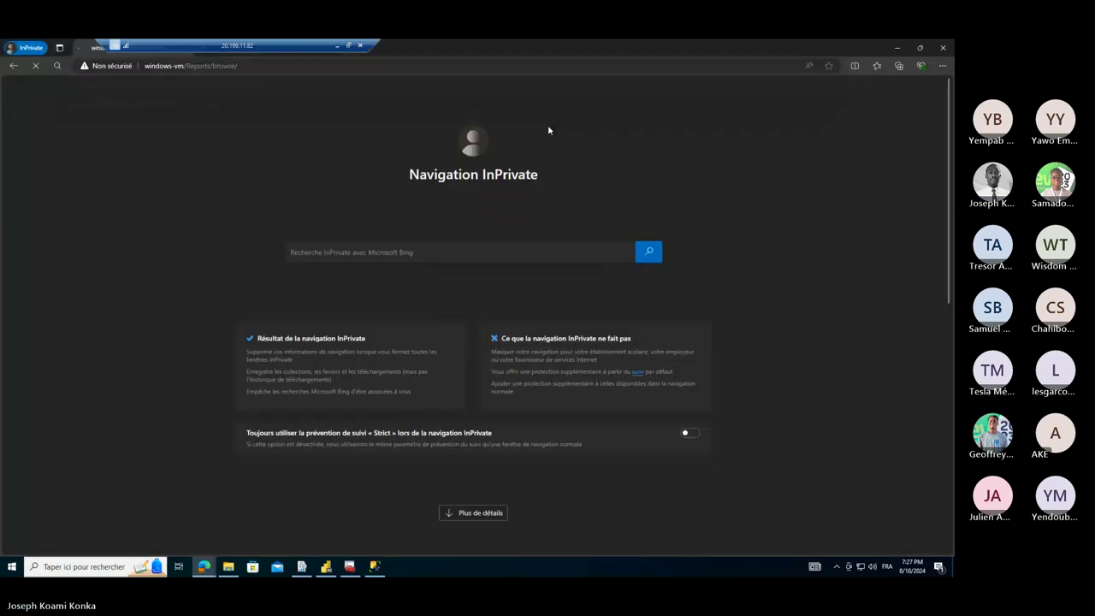
{"action": "key", "text": "ctrl+v"}
{"action": "key", "text": "Return"}
{"action": "left_click", "coordinate": [943, 47]}
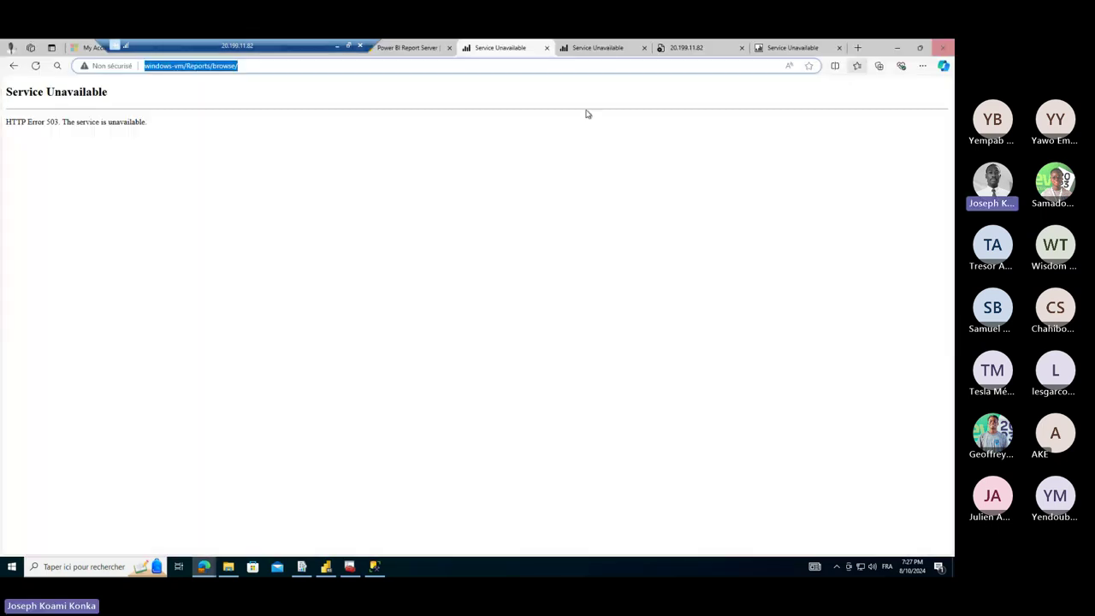
{"action": "left_click", "coordinate": [361, 96]}
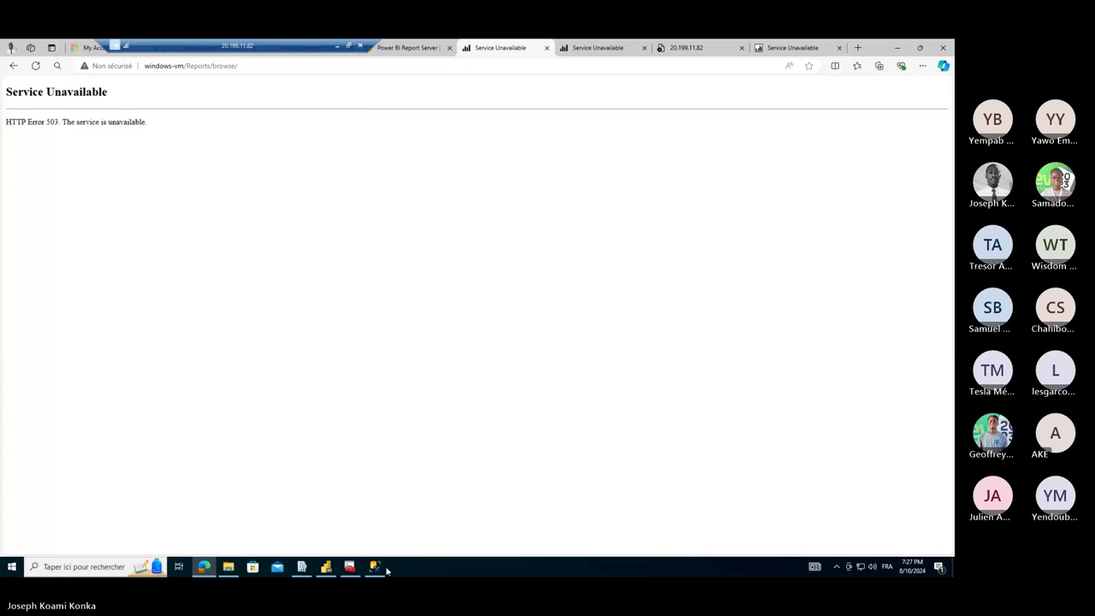
- Remove the 20.199.11.82 port 80 HTTP identity from the report server's web service URL configuration
{"action": "left_click", "coordinate": [303, 567]}
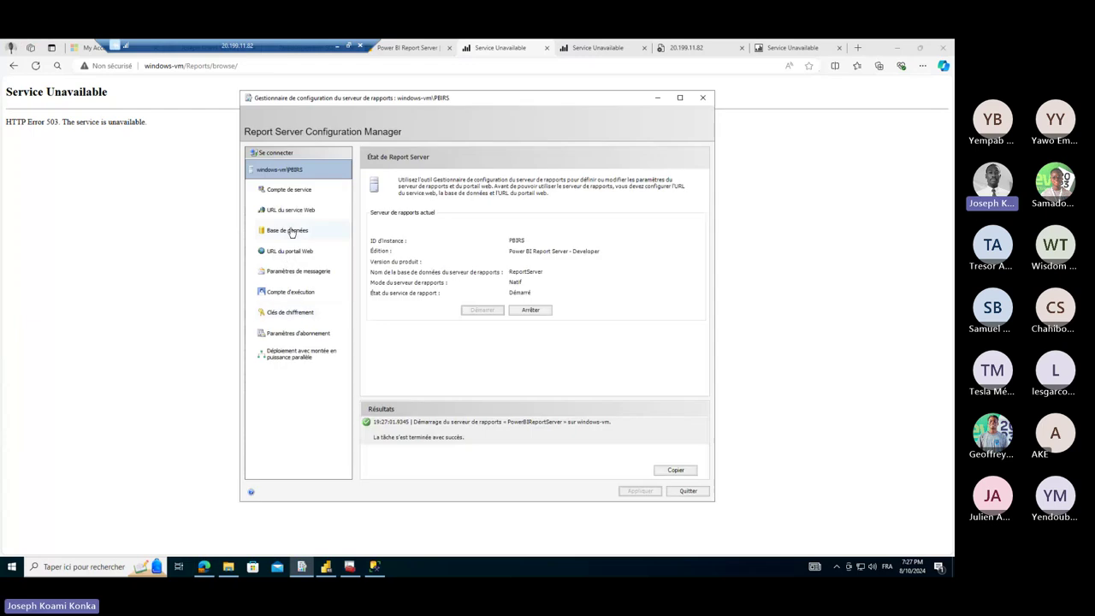
{"action": "left_click", "coordinate": [347, 211]}
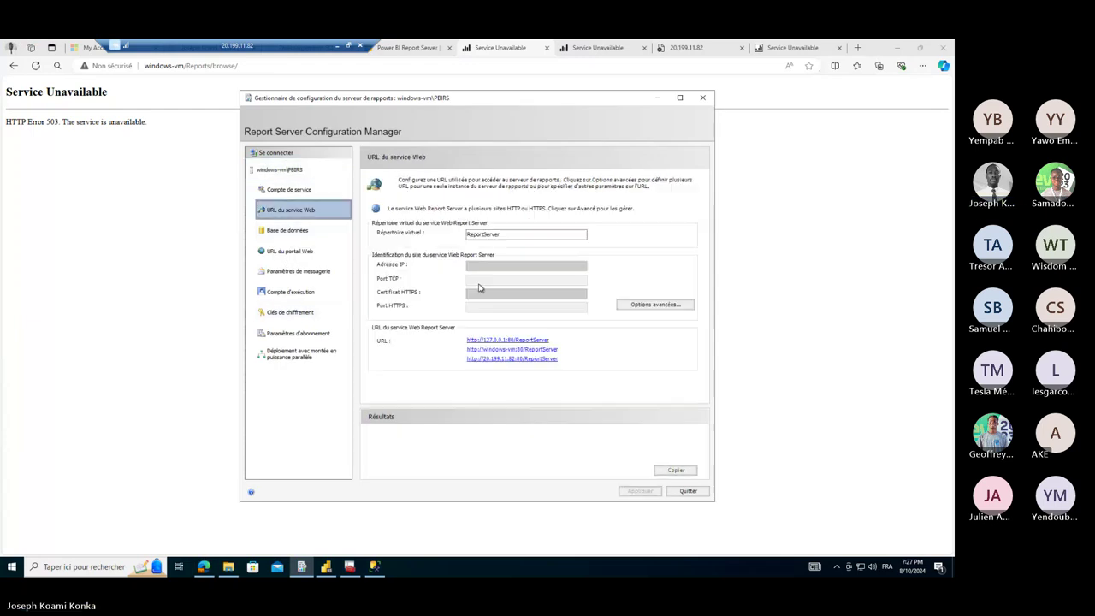
{"action": "left_click", "coordinate": [646, 305]}
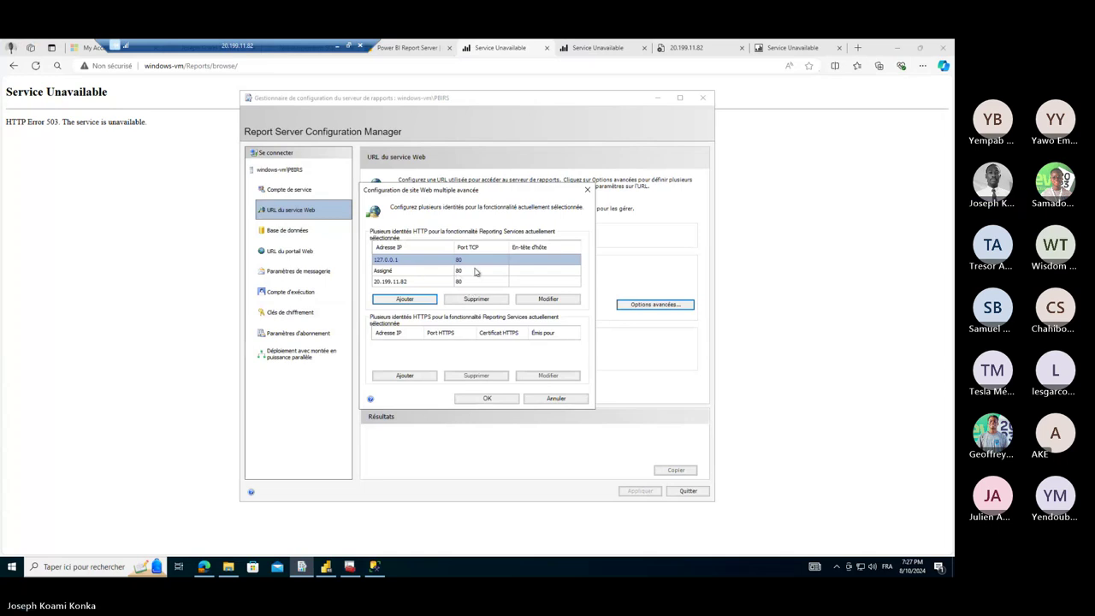
{"action": "left_click", "coordinate": [477, 272]}
{"action": "left_click", "coordinate": [474, 282]}
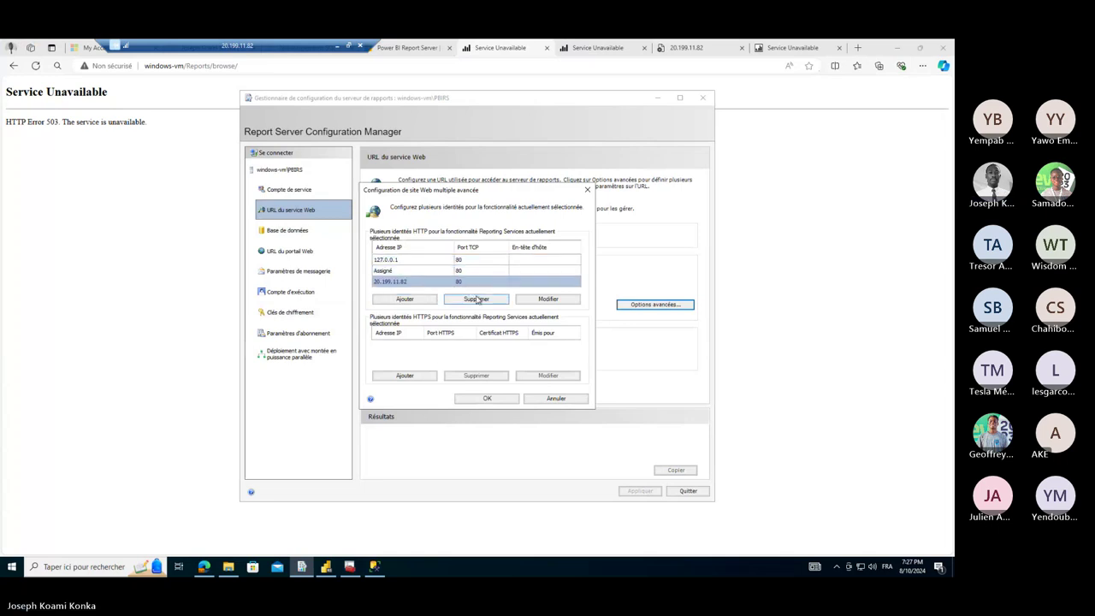
{"action": "left_click", "coordinate": [476, 301]}
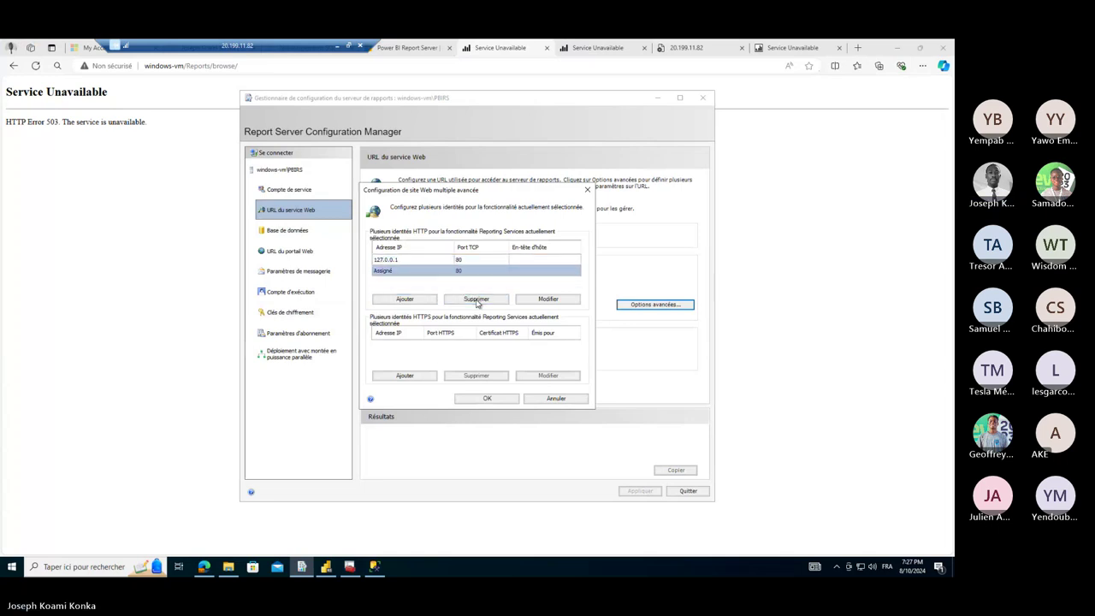
{"action": "left_click", "coordinate": [488, 397]}
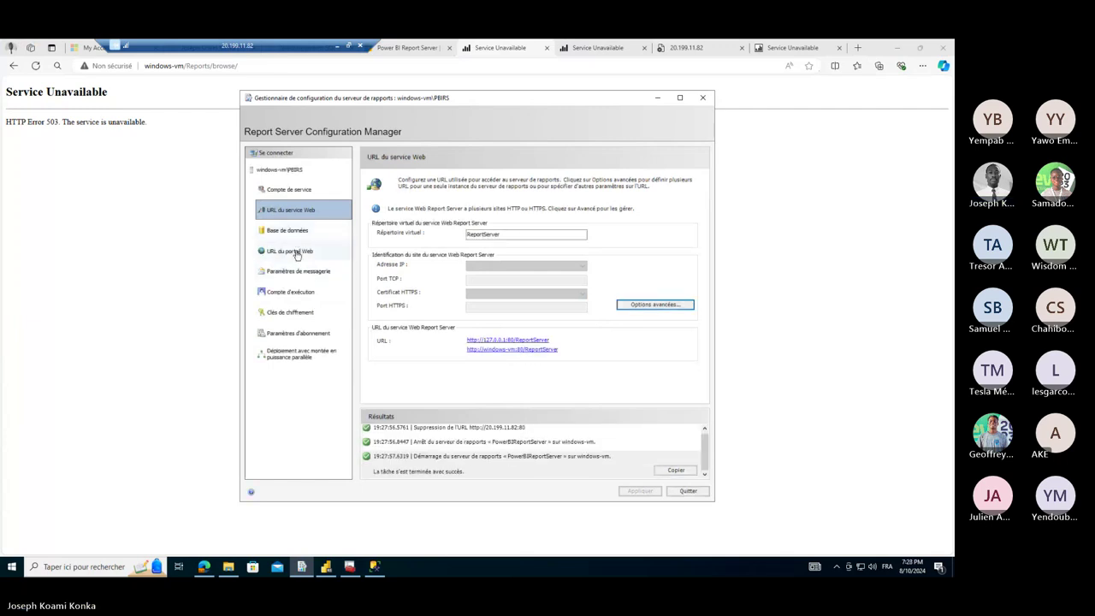
- Switch to SQL Server Configuration Manager and set the SQL Server Browser service's start mode to Automatic
{"action": "left_click", "coordinate": [291, 254]}
{"action": "left_click", "coordinate": [350, 568]}
{"action": "right_click", "coordinate": [248, 104]}
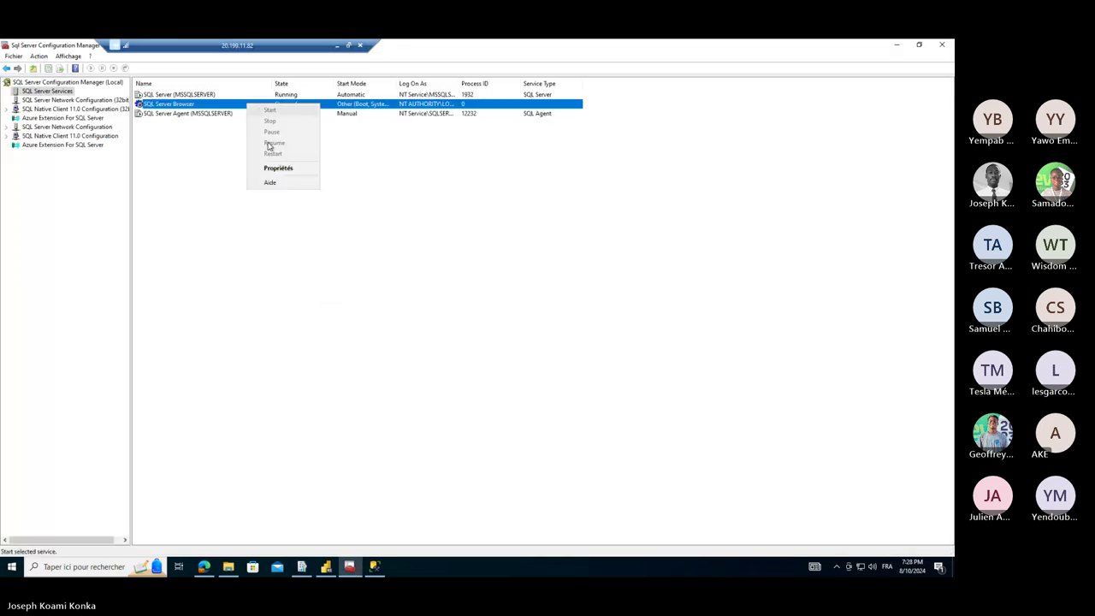
{"action": "left_click", "coordinate": [278, 167]}
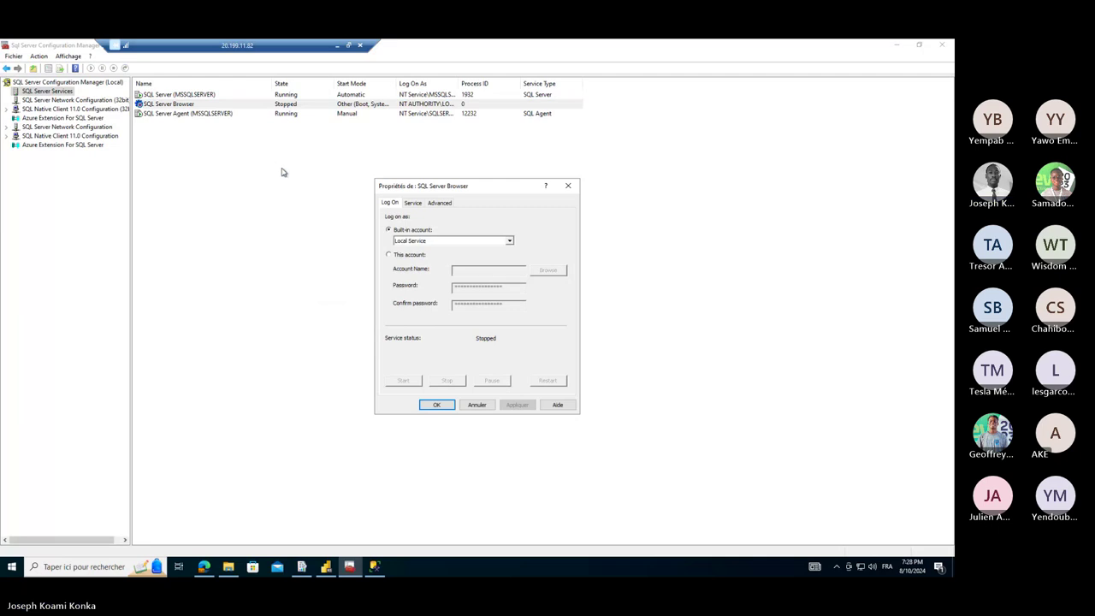
{"action": "left_click", "coordinate": [411, 204]}
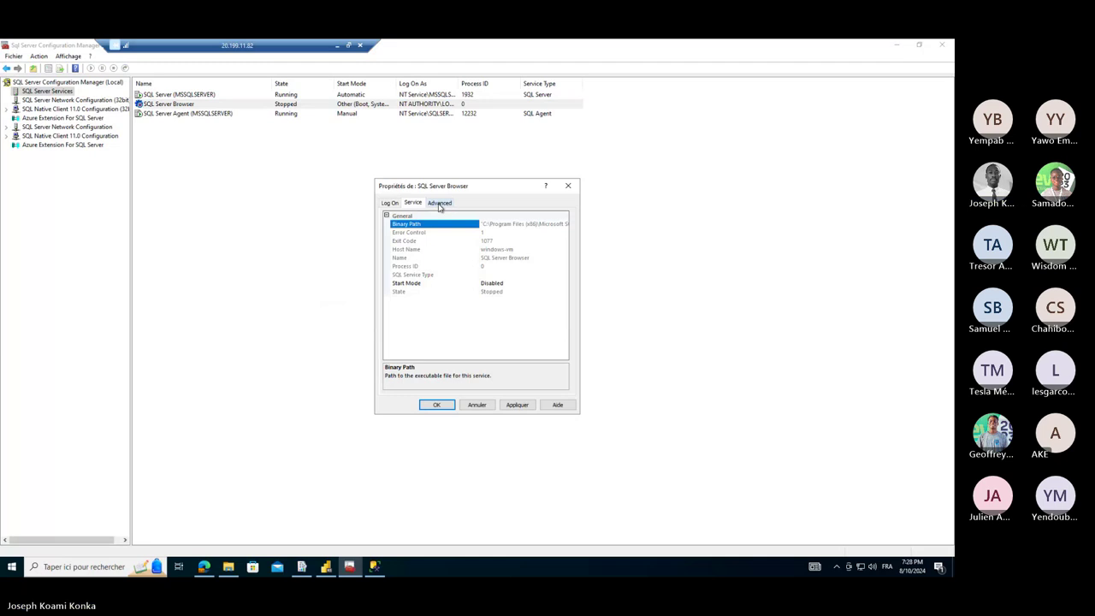
{"action": "left_click", "coordinate": [439, 203]}
{"action": "left_click", "coordinate": [413, 203]}
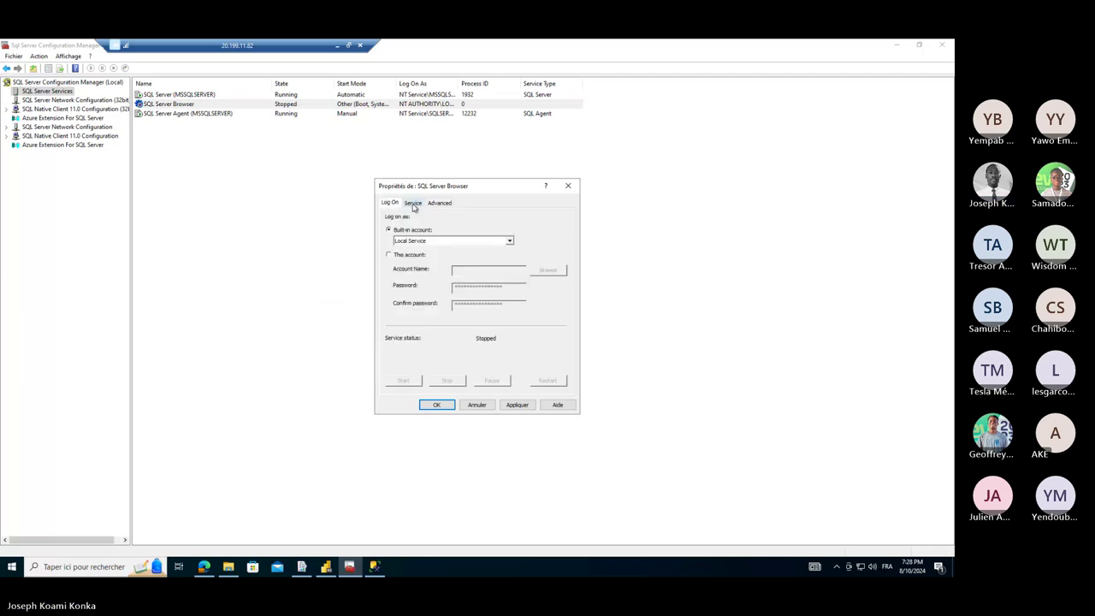
{"action": "left_click", "coordinate": [413, 203]}
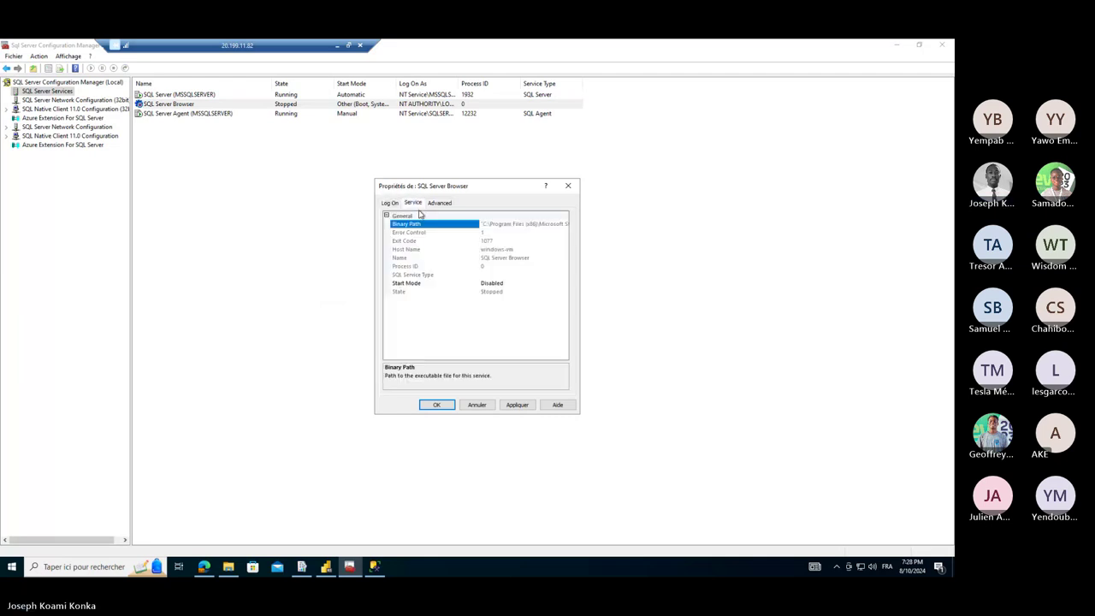
{"action": "left_click", "coordinate": [562, 284]}
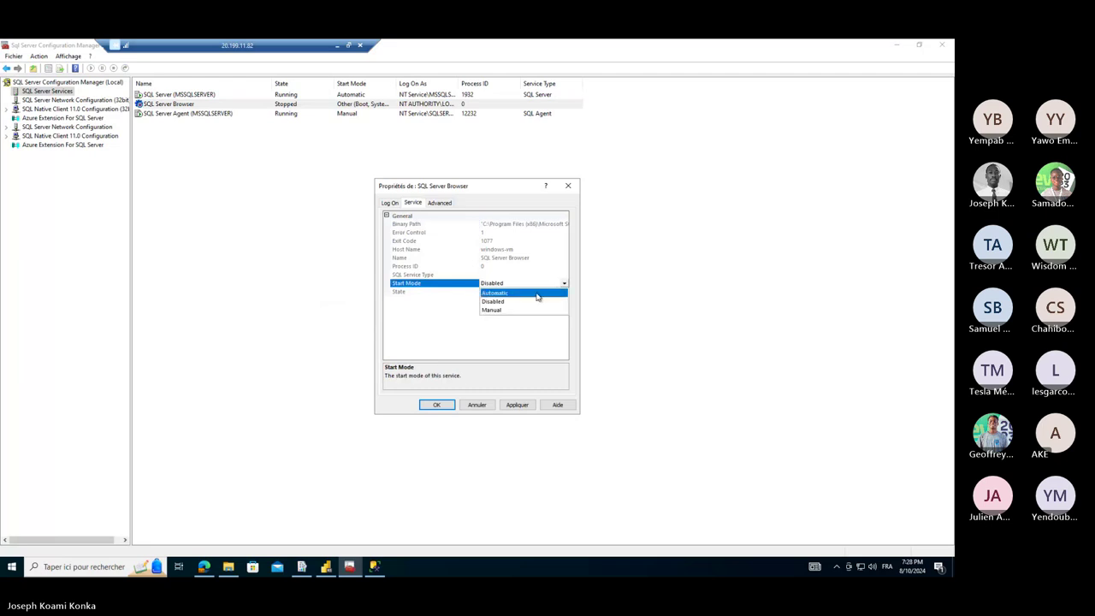
{"action": "left_click", "coordinate": [528, 294]}
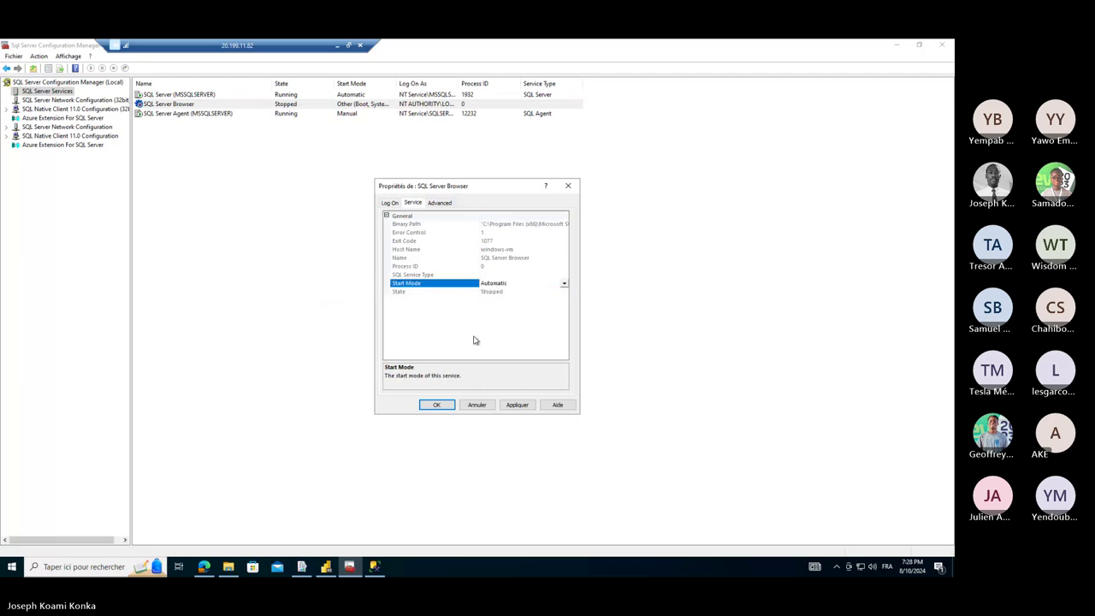
{"action": "left_click", "coordinate": [436, 404]}
- Start the SQL Server Browser service and recheck the windows-vm/Reports/browse/ page in Edge
{"action": "left_click", "coordinate": [204, 104]}
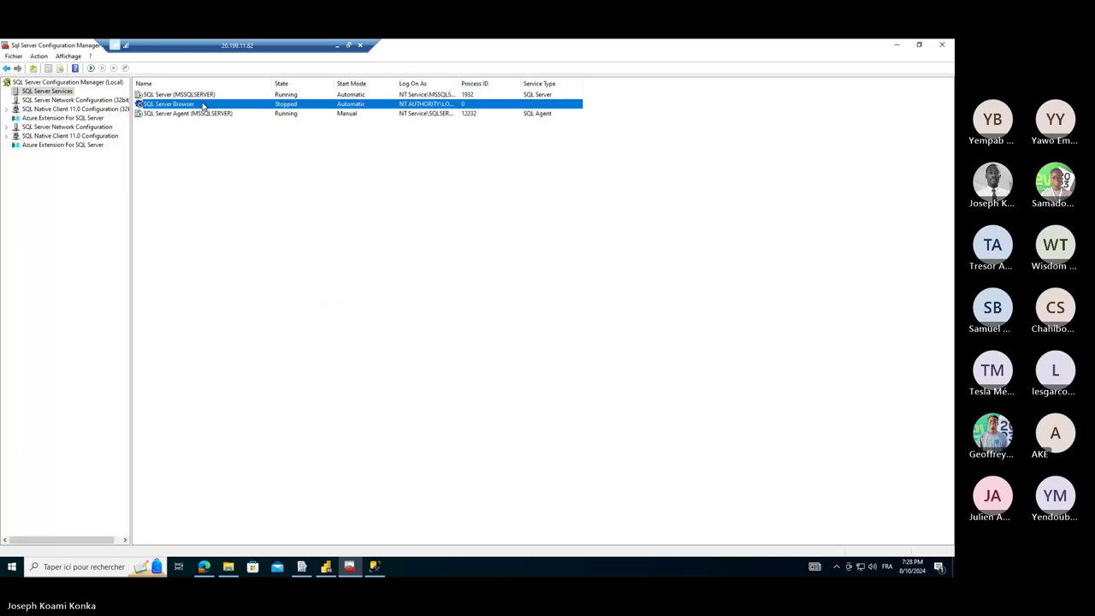
{"action": "right_click", "coordinate": [204, 103]}
{"action": "left_click", "coordinate": [220, 110]}
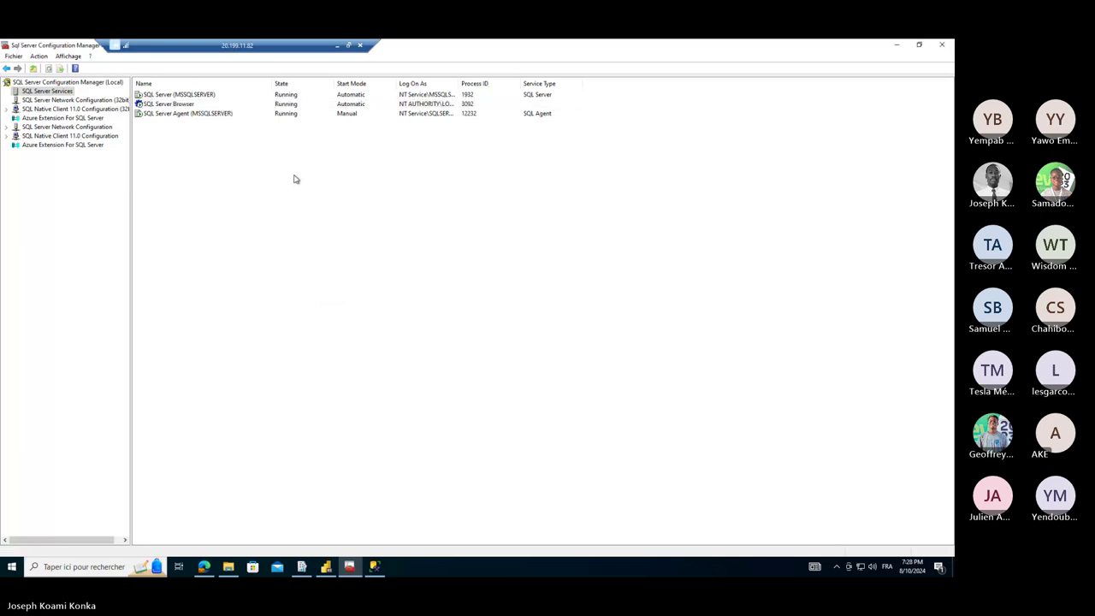
{"action": "left_click", "coordinate": [204, 567]}
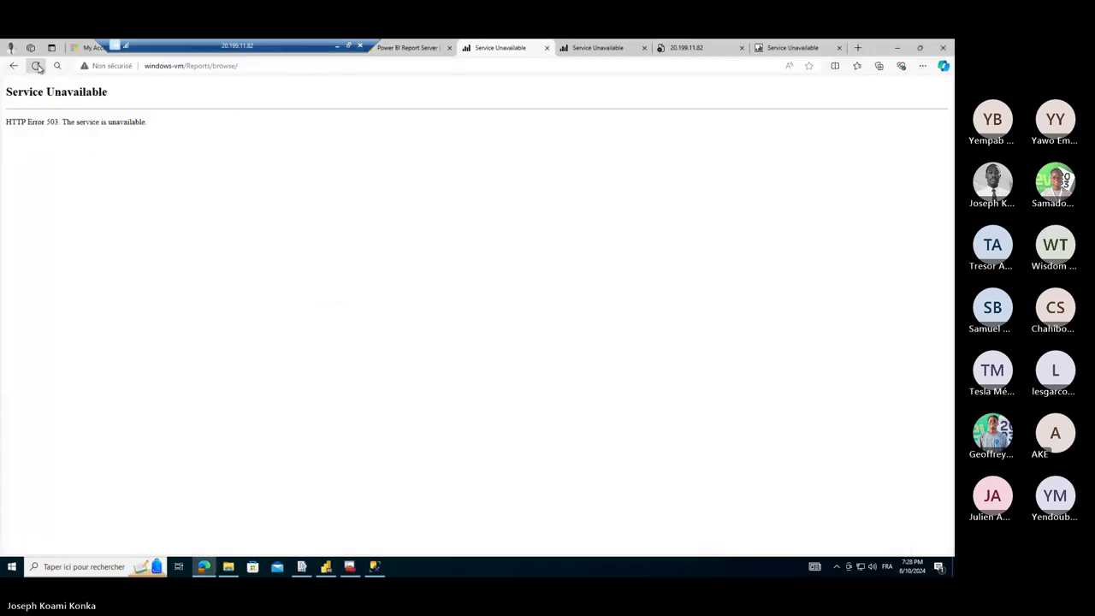
- Remove the 20.199.11.82 port 80 HTTP identity from the web portal URL configuration in Report Server Configuration Manager
{"action": "left_click", "coordinate": [301, 567]}
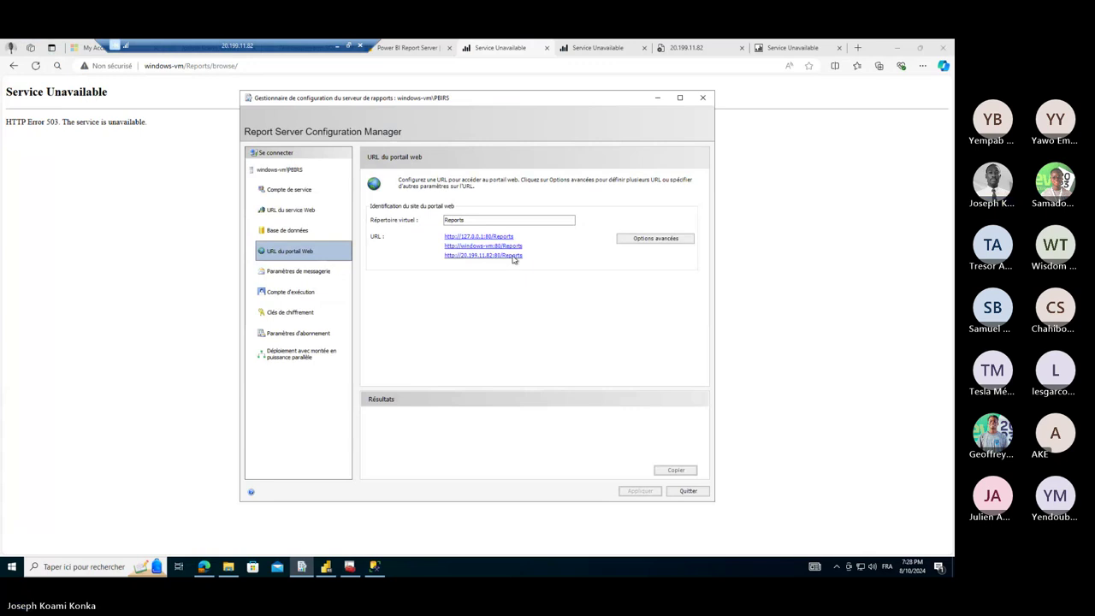
{"action": "left_click", "coordinate": [645, 242]}
{"action": "left_click", "coordinate": [434, 285]}
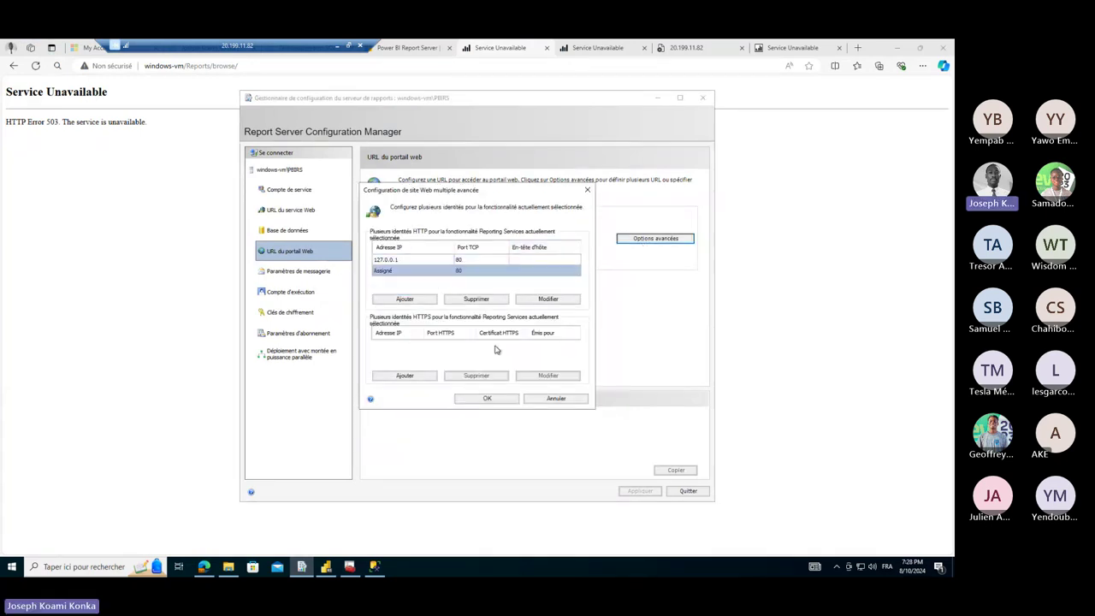
{"action": "left_click", "coordinate": [494, 397]}
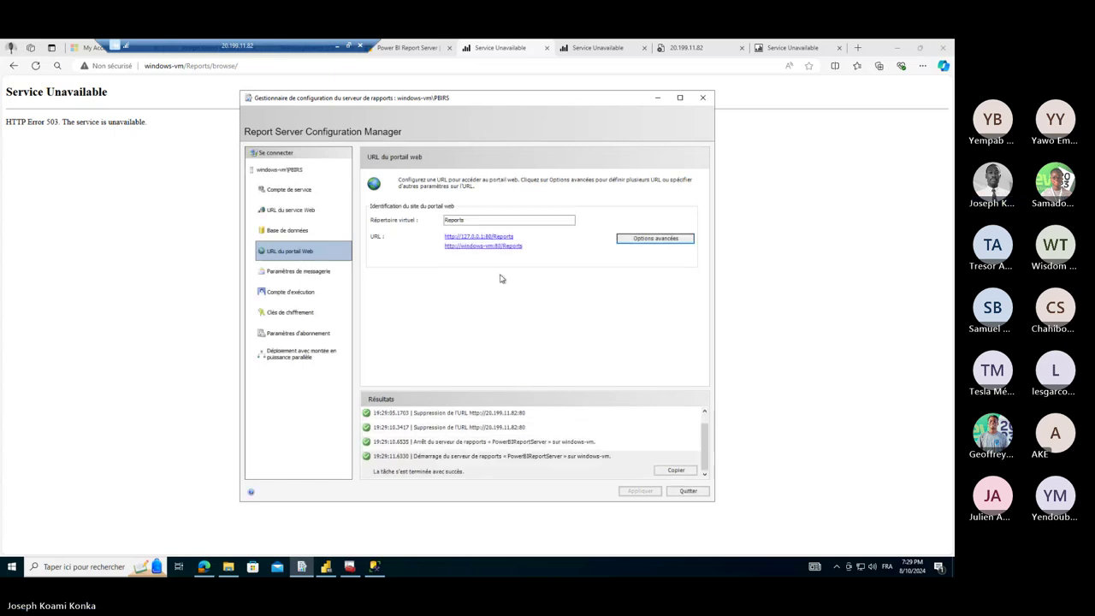
- Open the windows-vm:80/Reports portal link from the configuration and reload the portal's earlier browser tab
{"action": "left_click", "coordinate": [486, 246]}
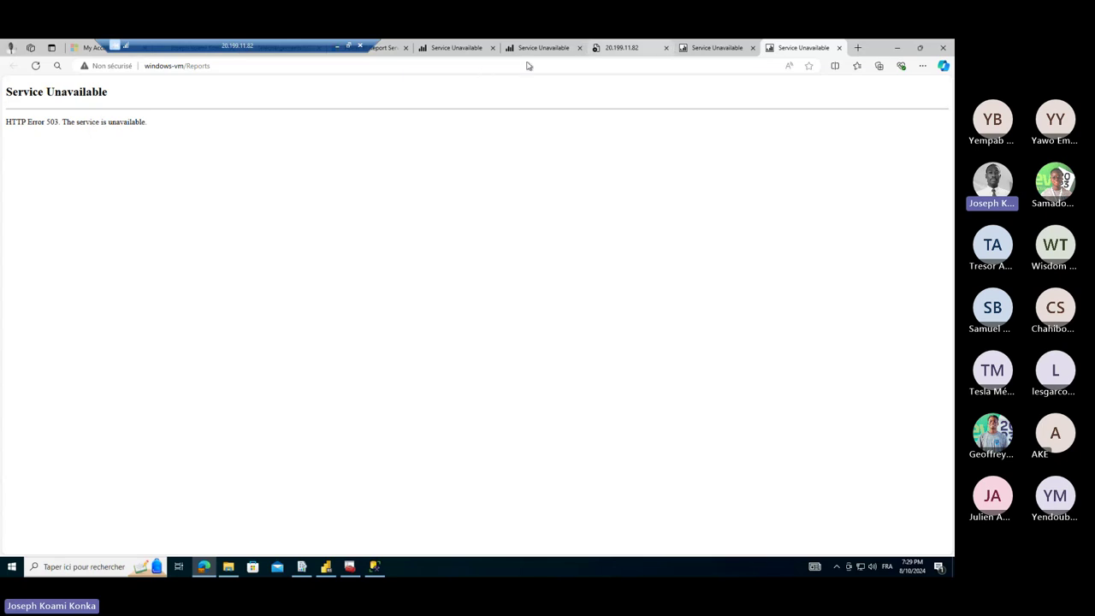
{"action": "left_click", "coordinate": [698, 48]}
{"action": "key", "text": "F5"}
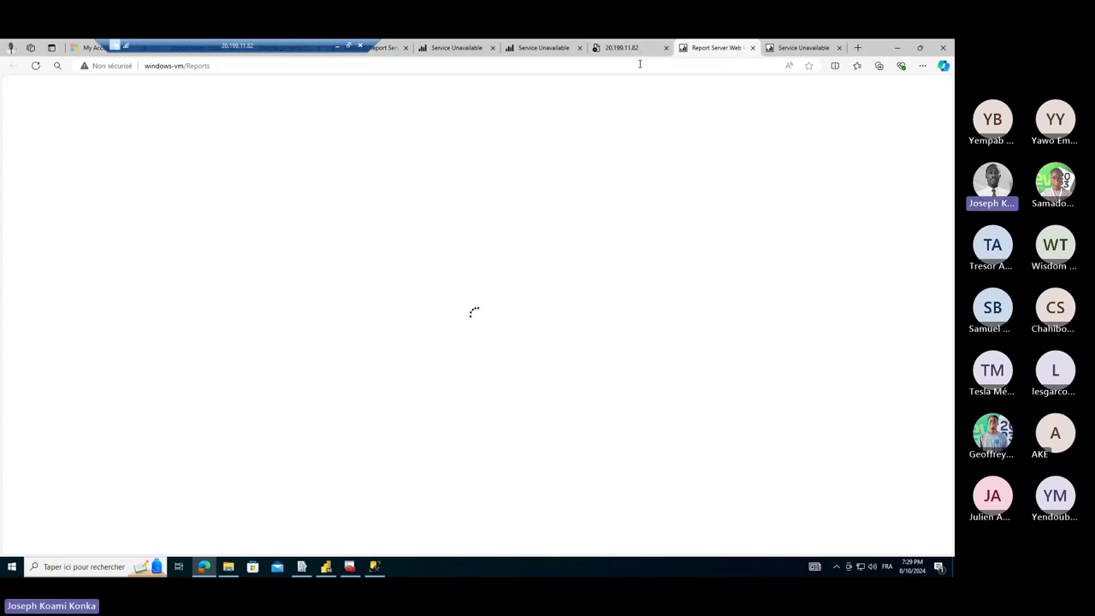
- Close the surplus portal and 20.199.11.82 browser tabs, keeping a single windows-vm/Reports/browse/ tab open
{"action": "left_click", "coordinate": [580, 48]}
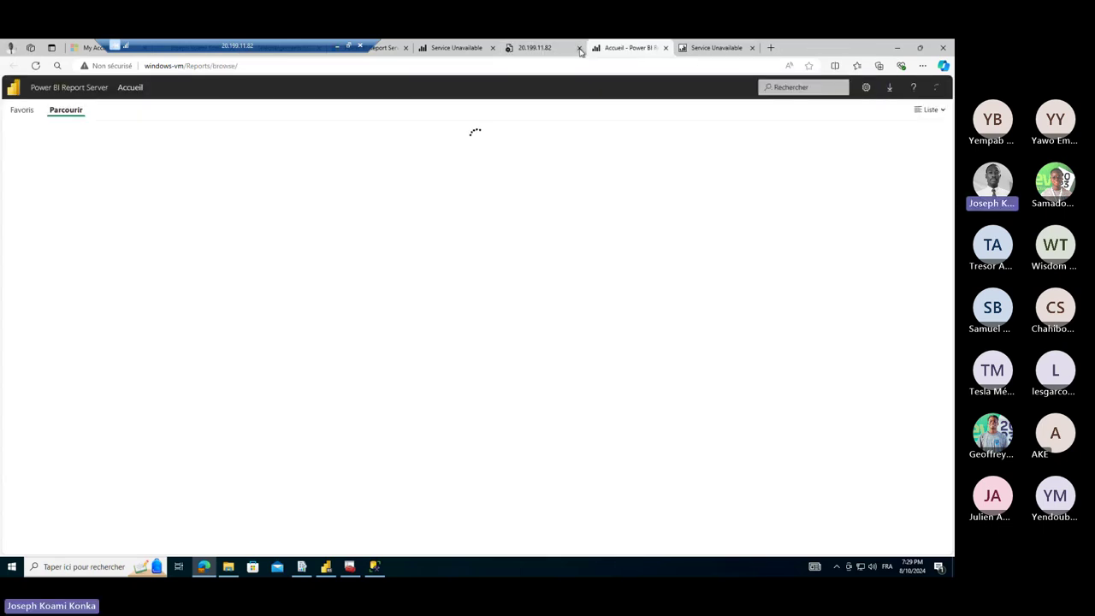
{"action": "left_click", "coordinate": [581, 48]}
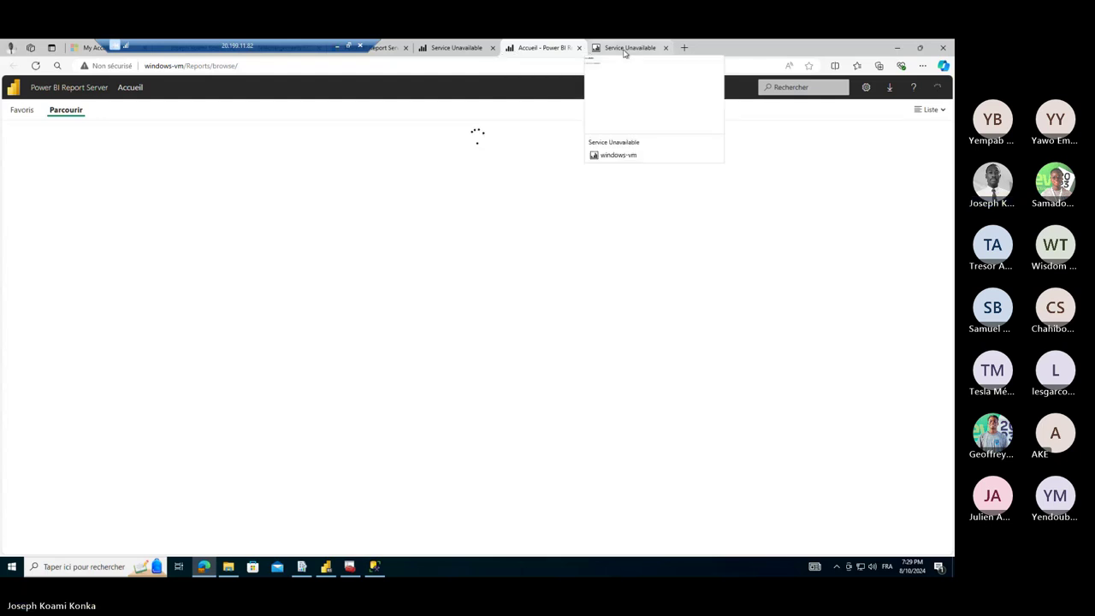
{"action": "left_click", "coordinate": [665, 48]}
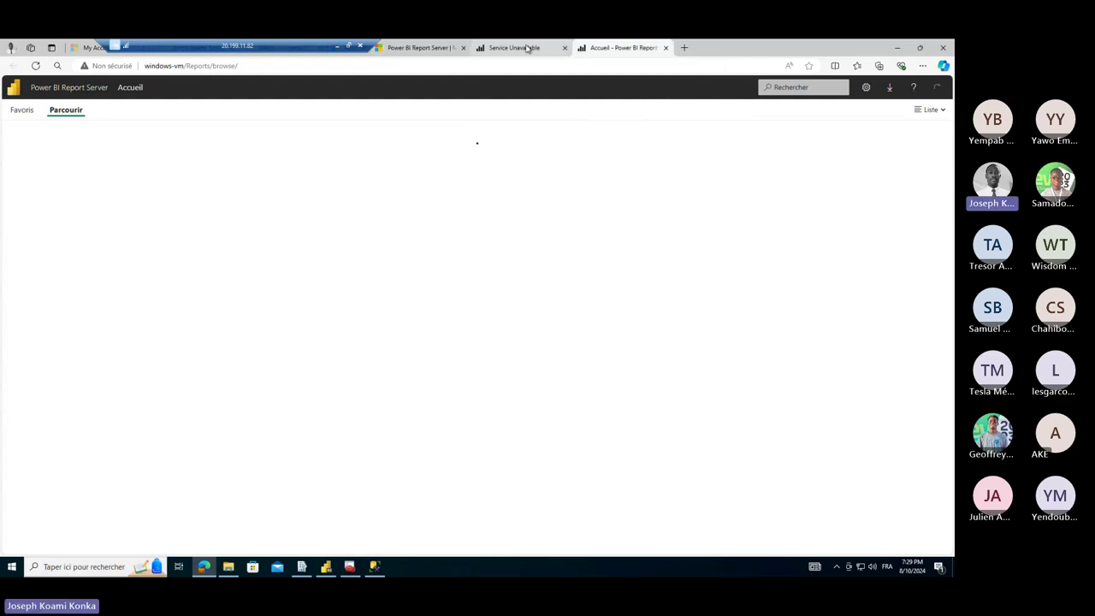
{"action": "left_click", "coordinate": [528, 48]}
{"action": "left_click", "coordinate": [564, 48]}
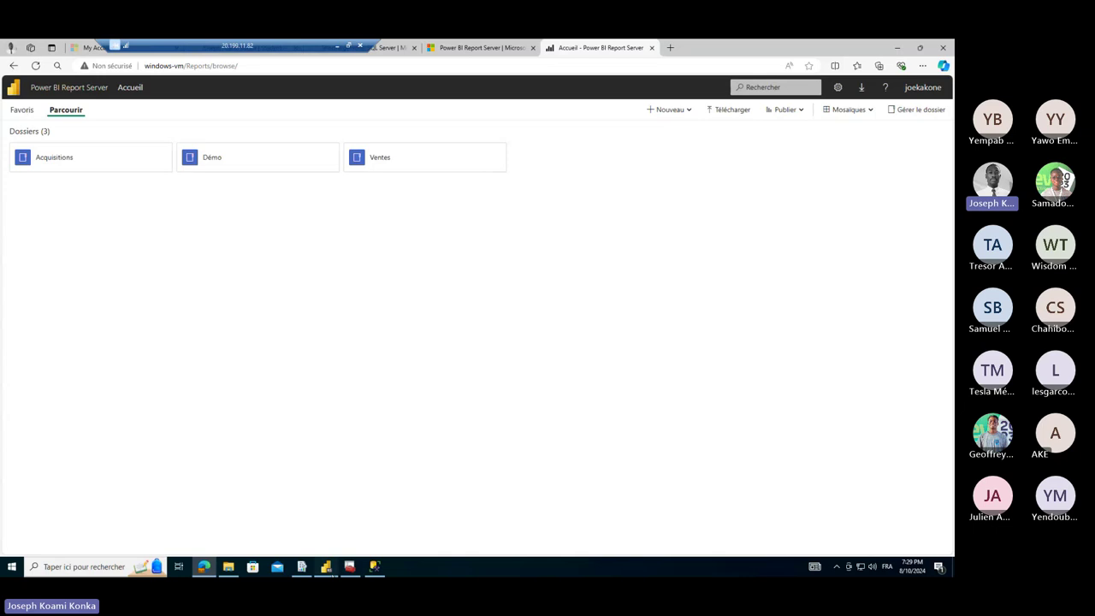
- Switch to the churn analysis report in Power BI Desktop and read the details of the disabled map visual
{"action": "left_click", "coordinate": [326, 567]}
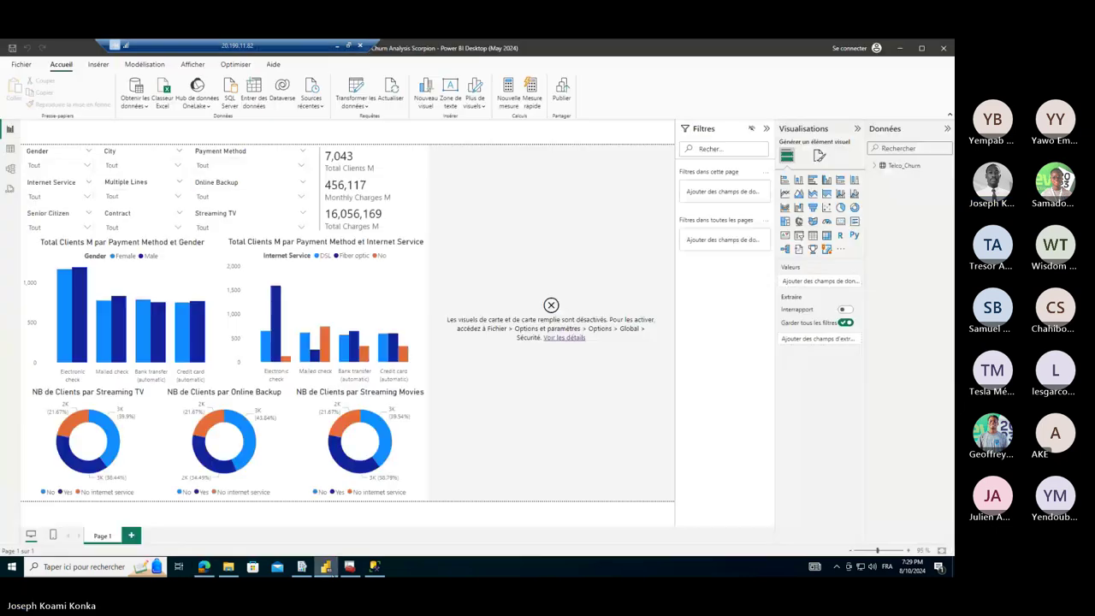
{"action": "left_click", "coordinate": [575, 339]}
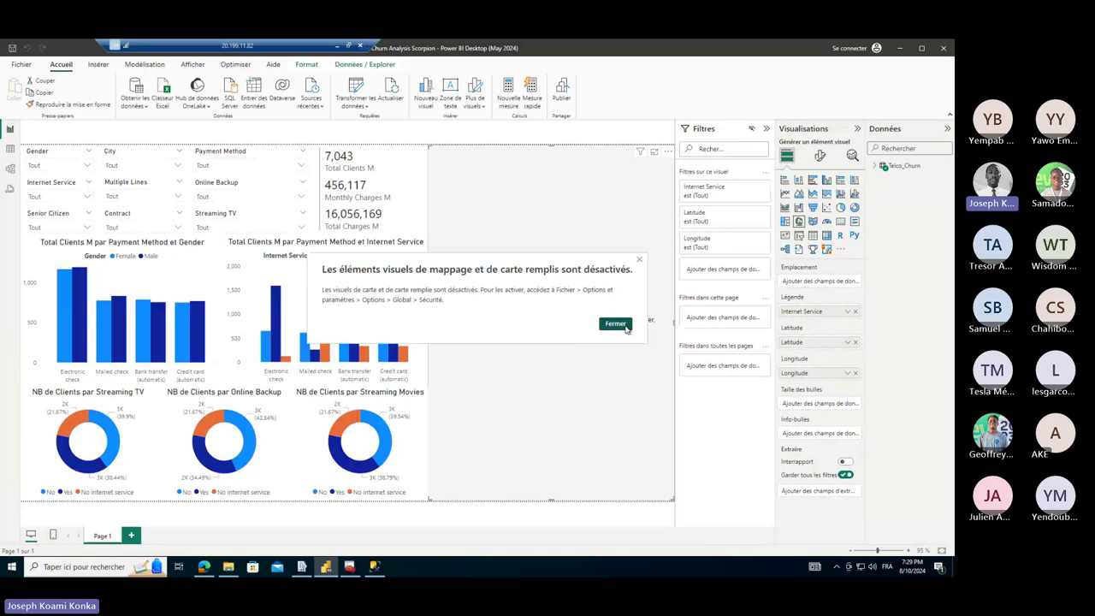
{"action": "left_click", "coordinate": [615, 324]}
- Enable the use of map and filled map visuals in the global security options
{"action": "left_click", "coordinate": [20, 65]}
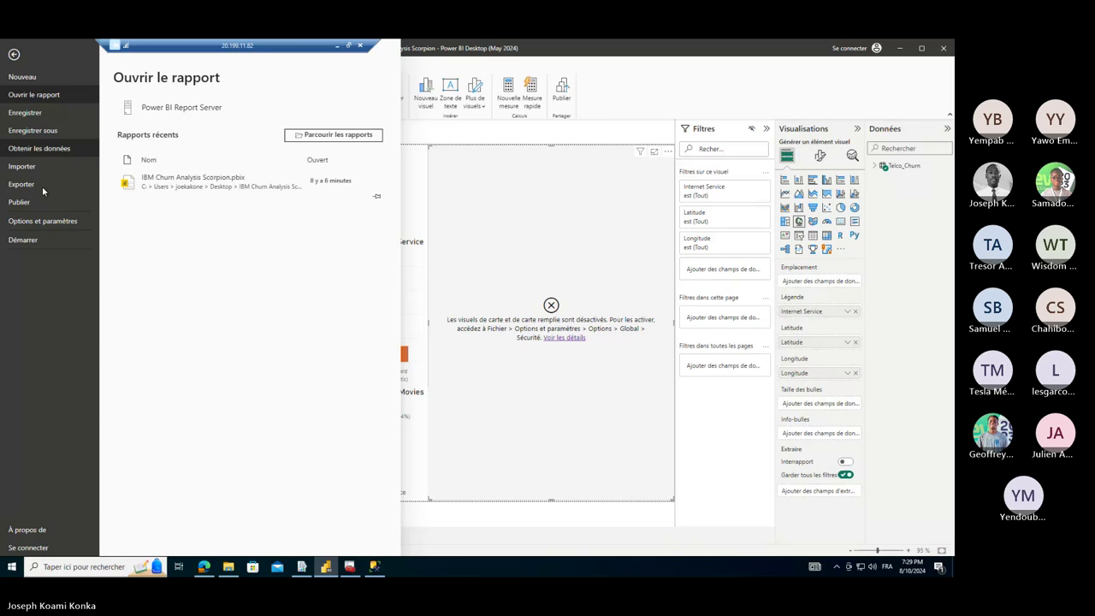
{"action": "left_click", "coordinate": [47, 223]}
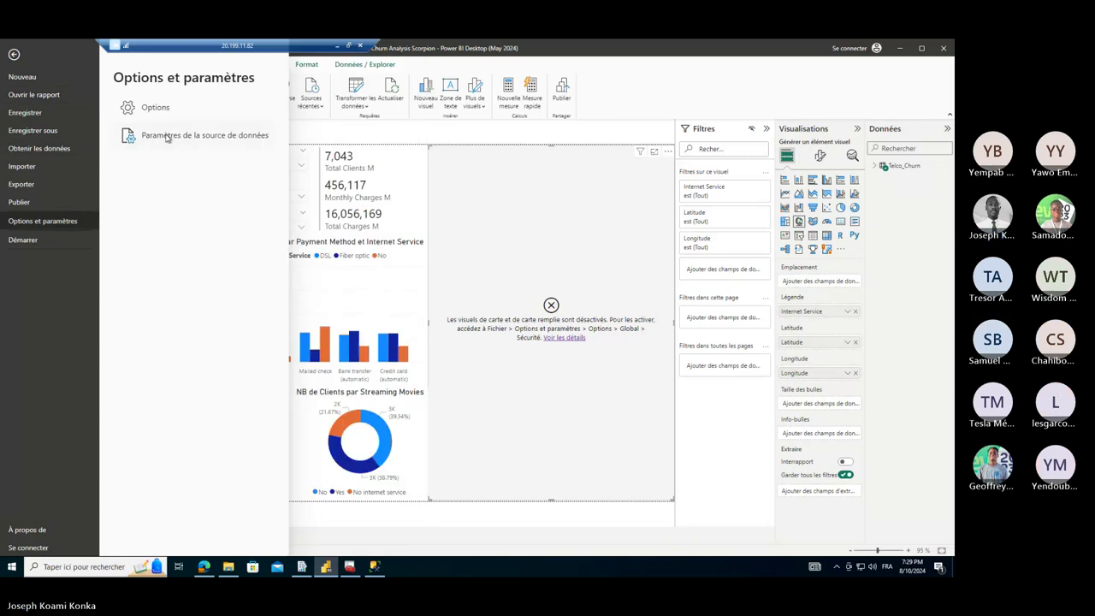
{"action": "key", "text": "Escape"}
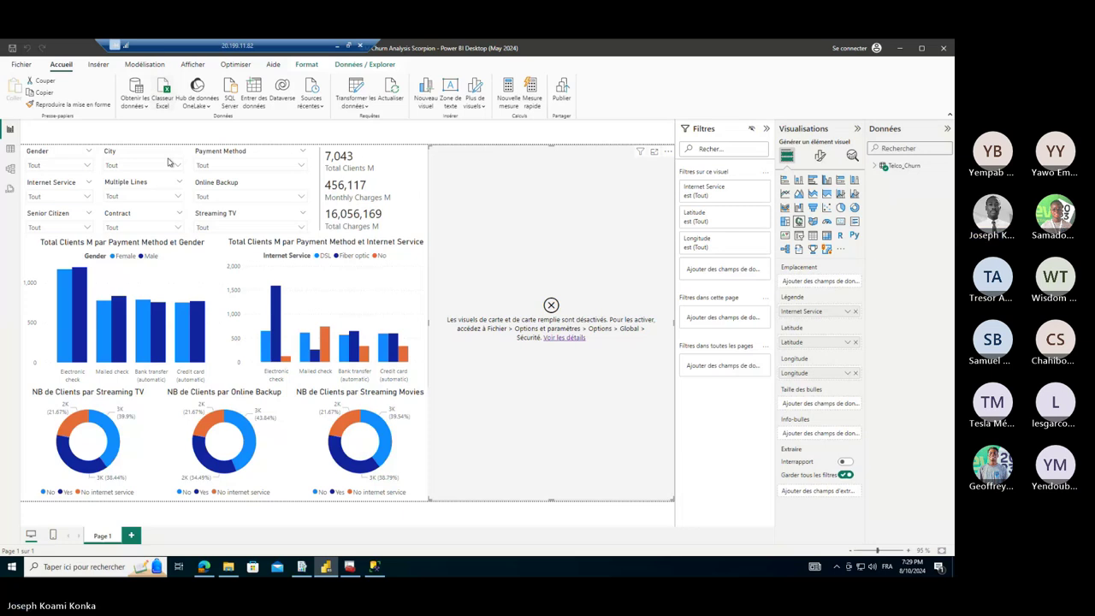
{"action": "left_click", "coordinate": [564, 337]}
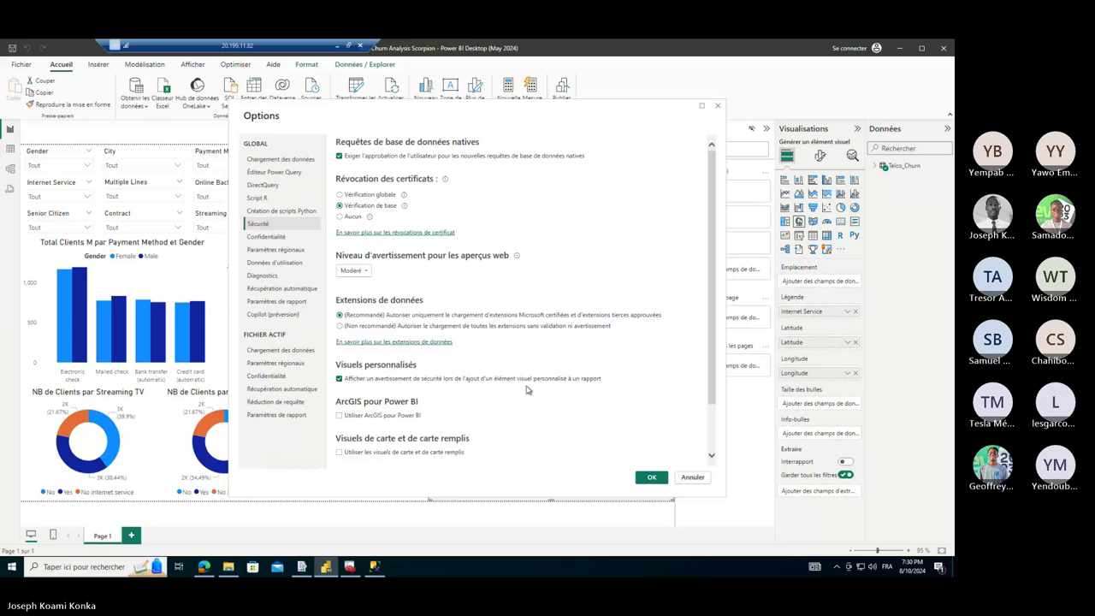
{"action": "scroll", "coordinate": [526, 390], "scroll_direction": "down", "scroll_amount": 2}
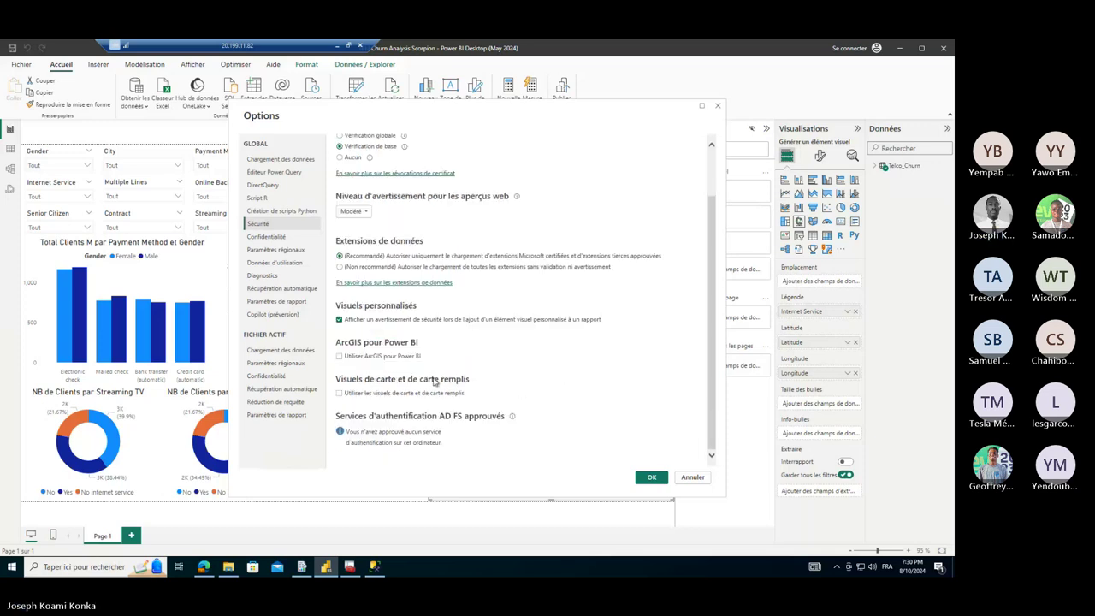
{"action": "left_click", "coordinate": [358, 397]}
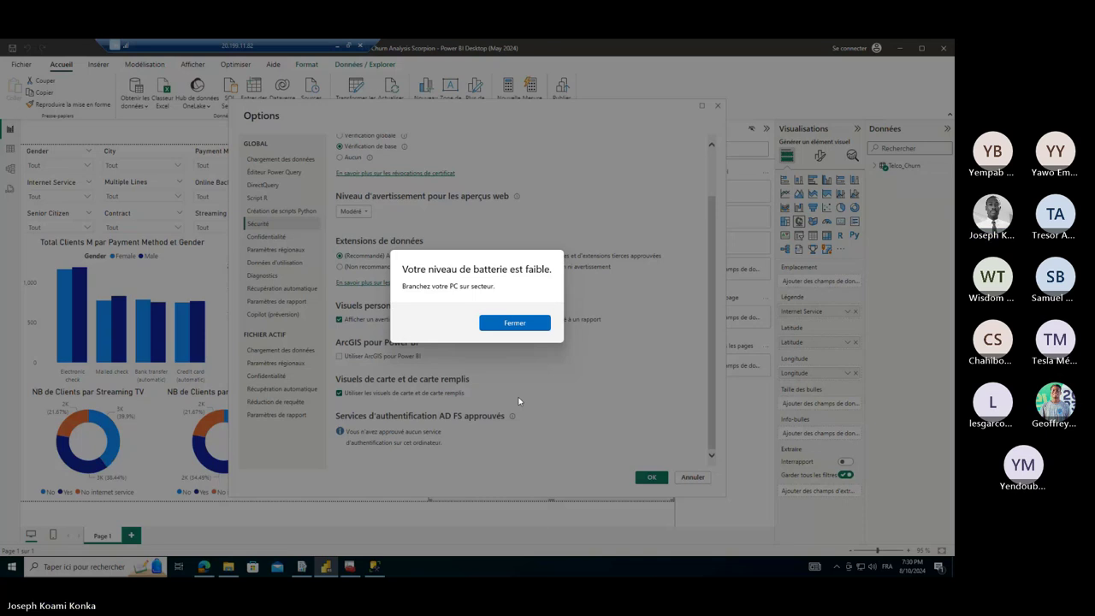
{"action": "key", "text": "Return"}
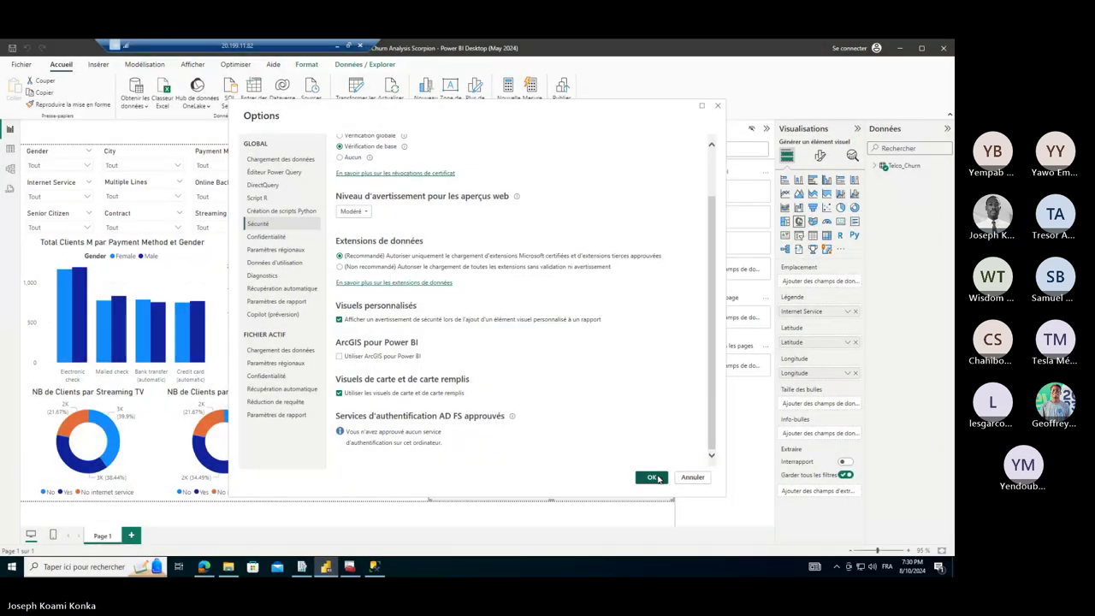
{"action": "left_click", "coordinate": [652, 476]}
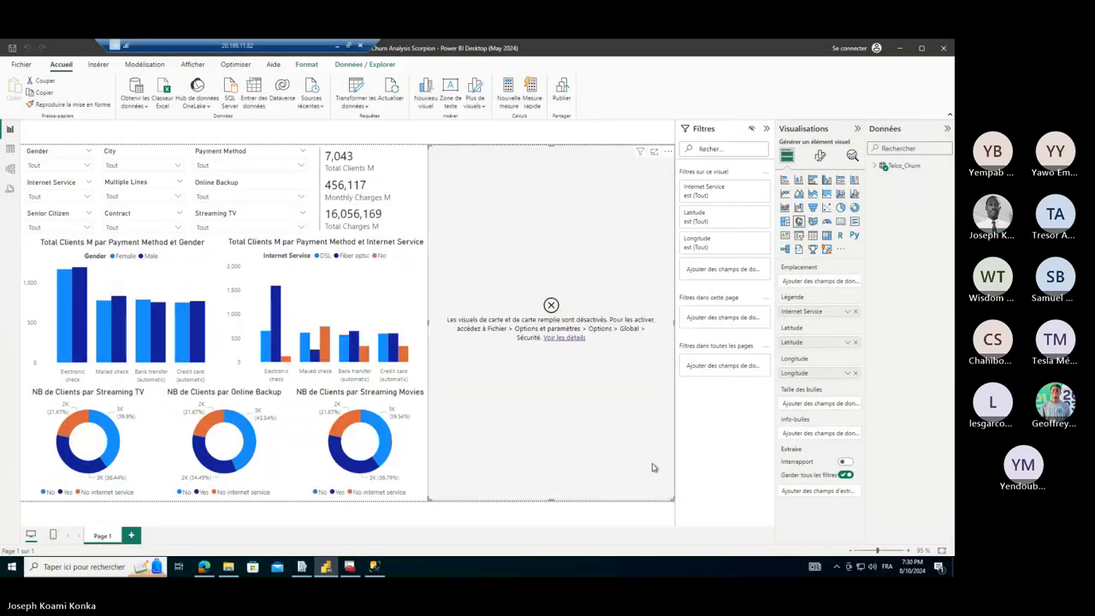
- Reread the disabled map visual's details and check the map and filled map setting in the global security options
{"action": "left_click", "coordinate": [571, 341]}
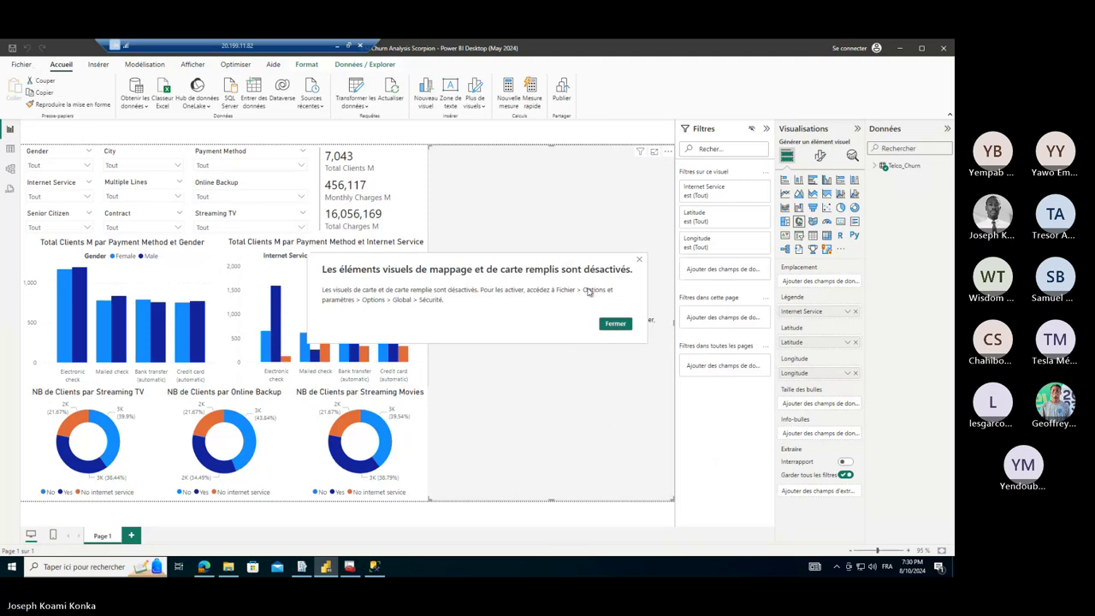
{"action": "left_click", "coordinate": [613, 323]}
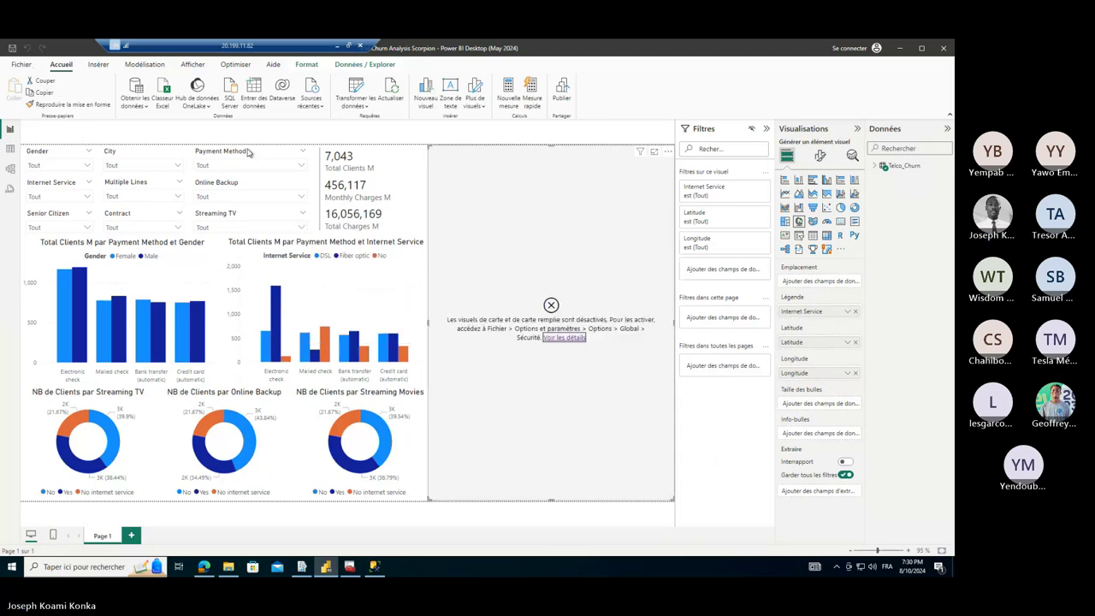
{"action": "left_click", "coordinate": [21, 65]}
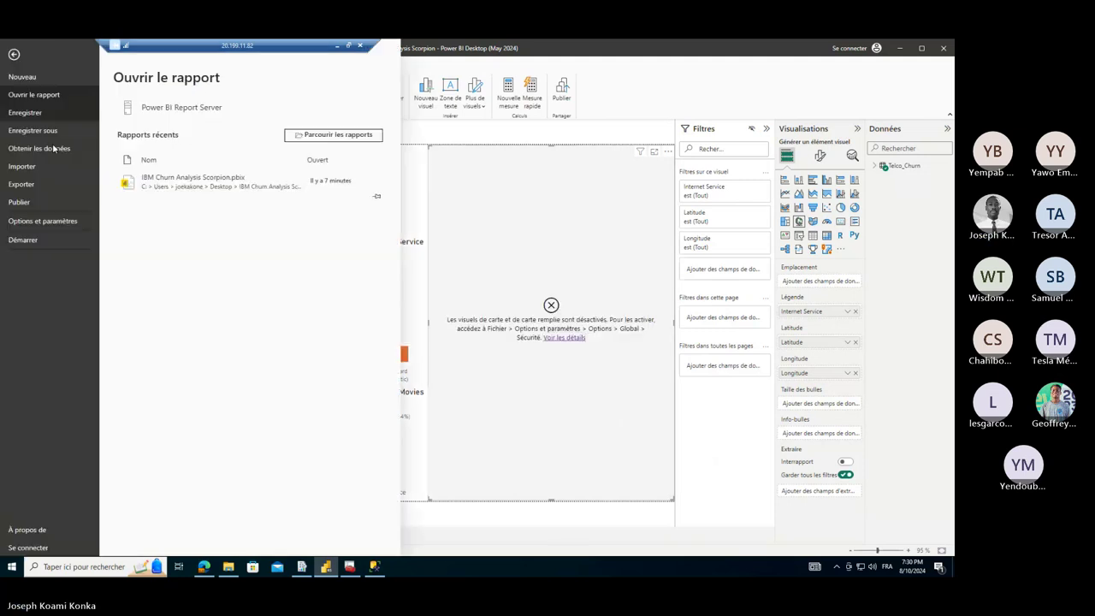
{"action": "left_click", "coordinate": [52, 222]}
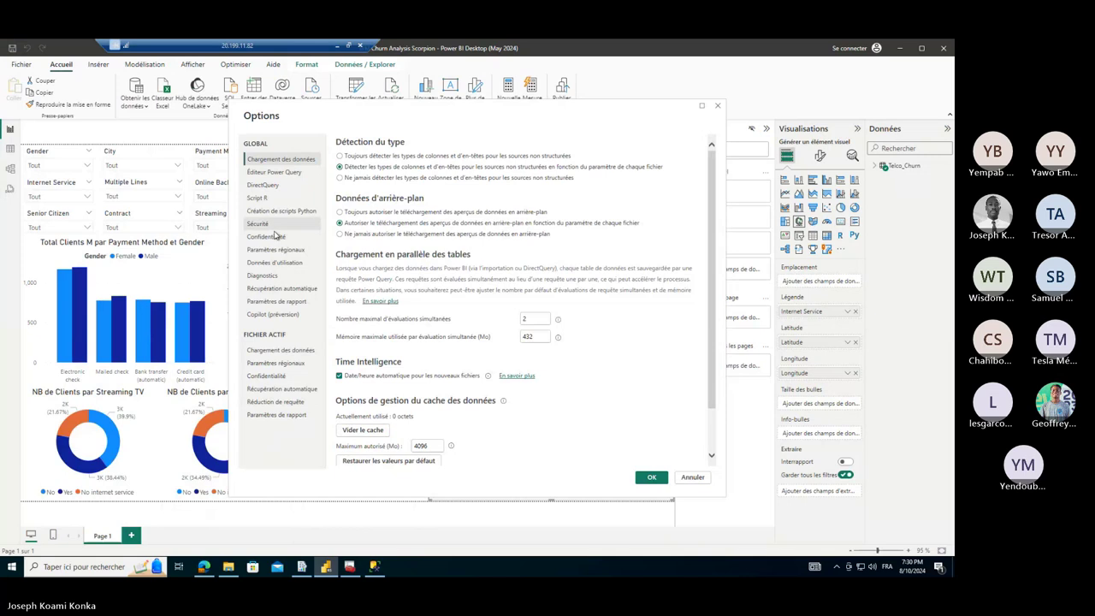
{"action": "left_click", "coordinate": [259, 223]}
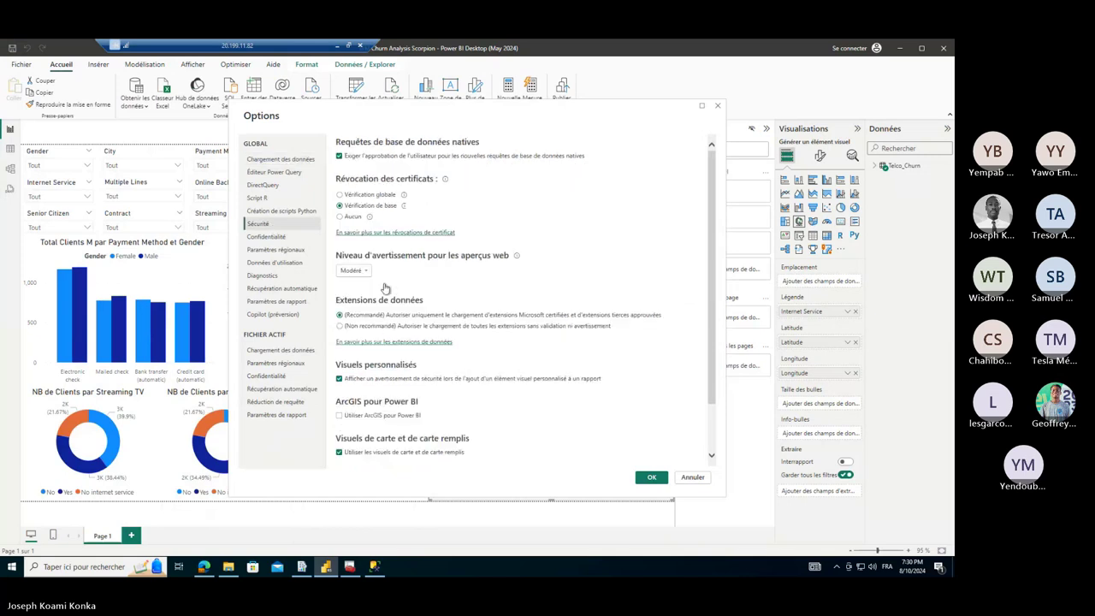
{"action": "scroll", "coordinate": [385, 289], "scroll_direction": "down", "scroll_amount": 1}
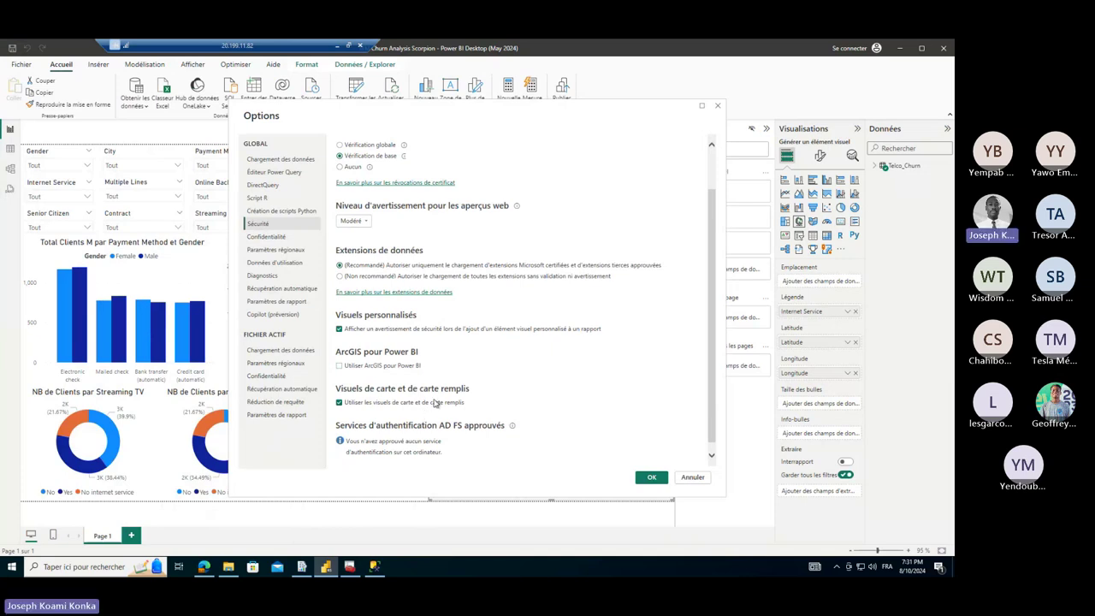
{"action": "scroll", "coordinate": [435, 401], "scroll_direction": "up", "scroll_amount": 1}
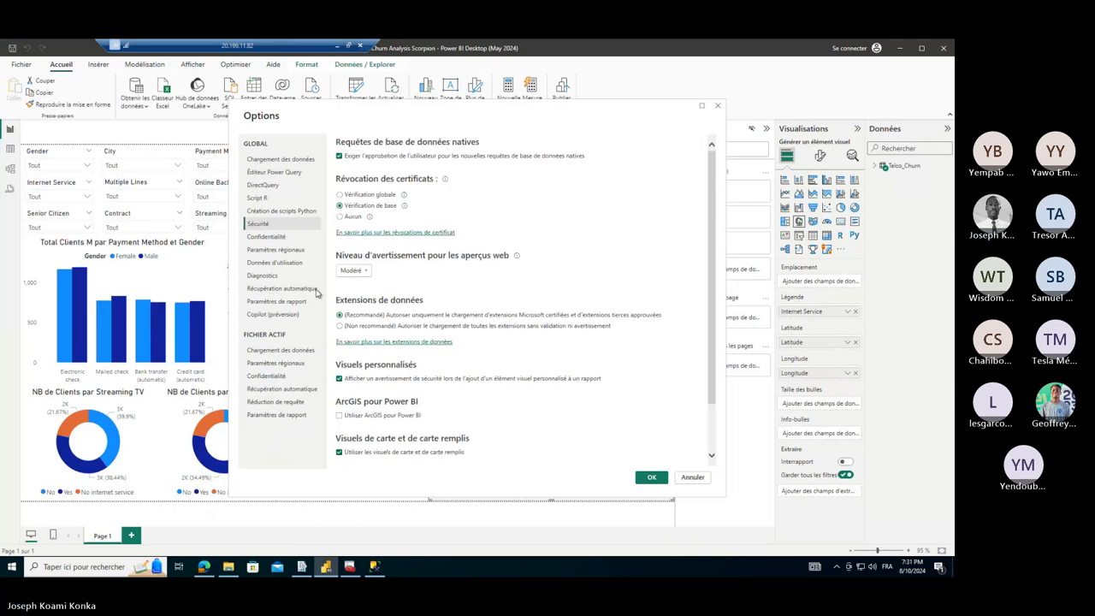
{"action": "left_click", "coordinate": [652, 477]}
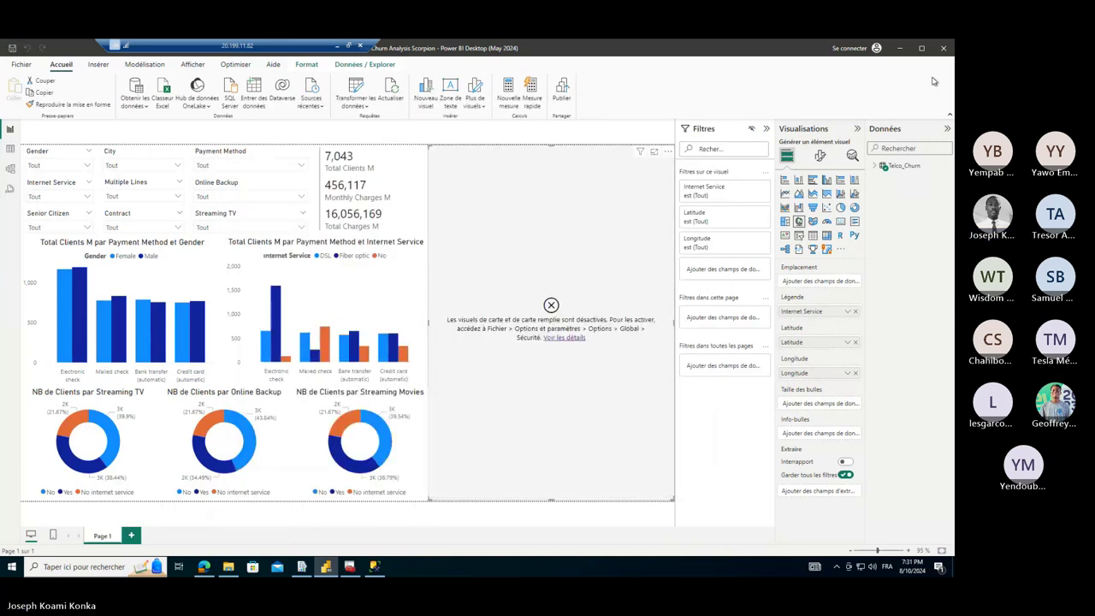
- Close the churn report and reopen IBM Churn Analysis Scorpion from the Bureau folder
{"action": "left_click", "coordinate": [943, 48]}
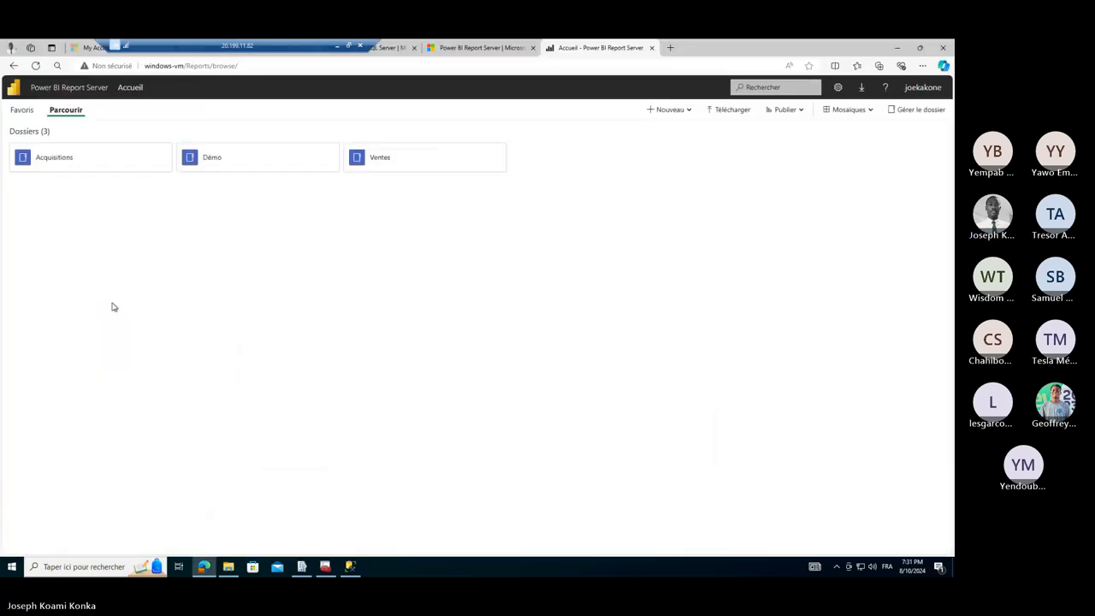
{"action": "left_click", "coordinate": [228, 566]}
{"action": "left_click", "coordinate": [262, 241]}
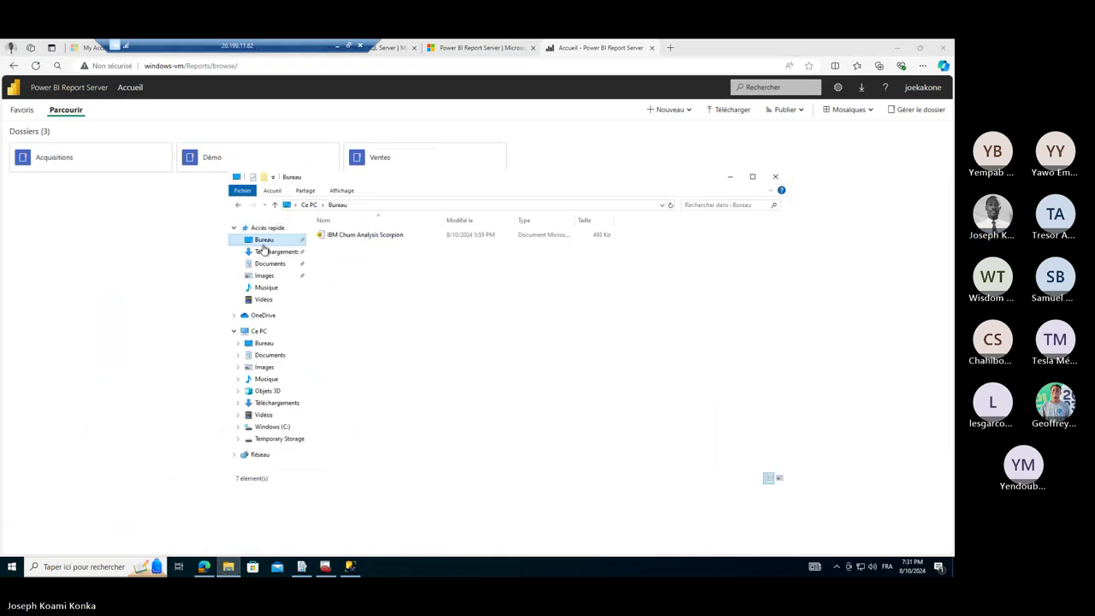
{"action": "left_click", "coordinate": [338, 236]}
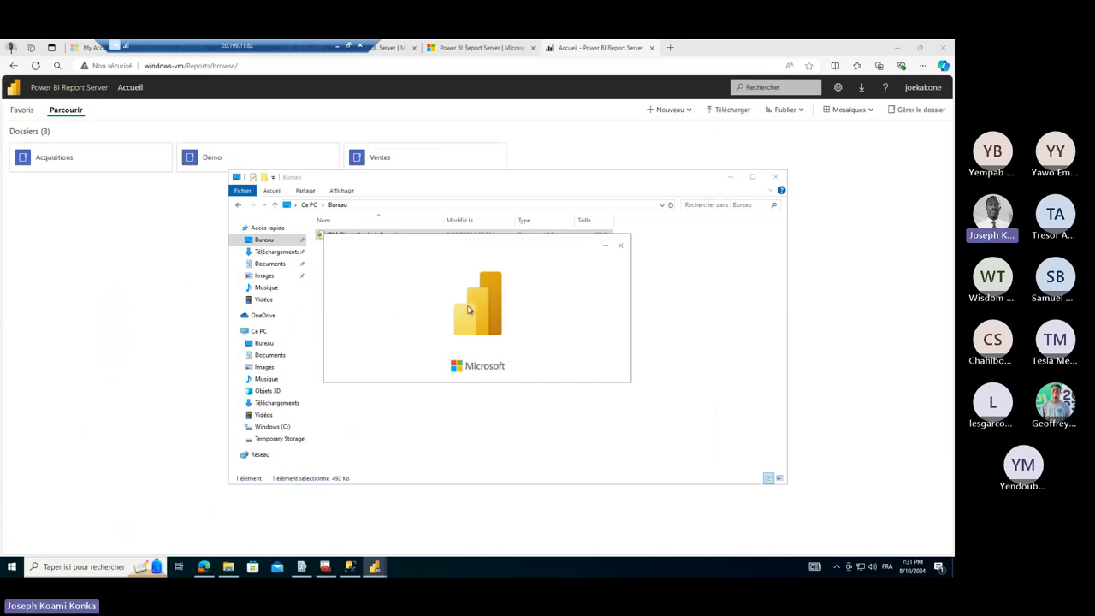
- Upload the IBM Churn Analysis Scorpion file from the Bureau folder into the portal's Démo folder
{"action": "left_click", "coordinate": [200, 258]}
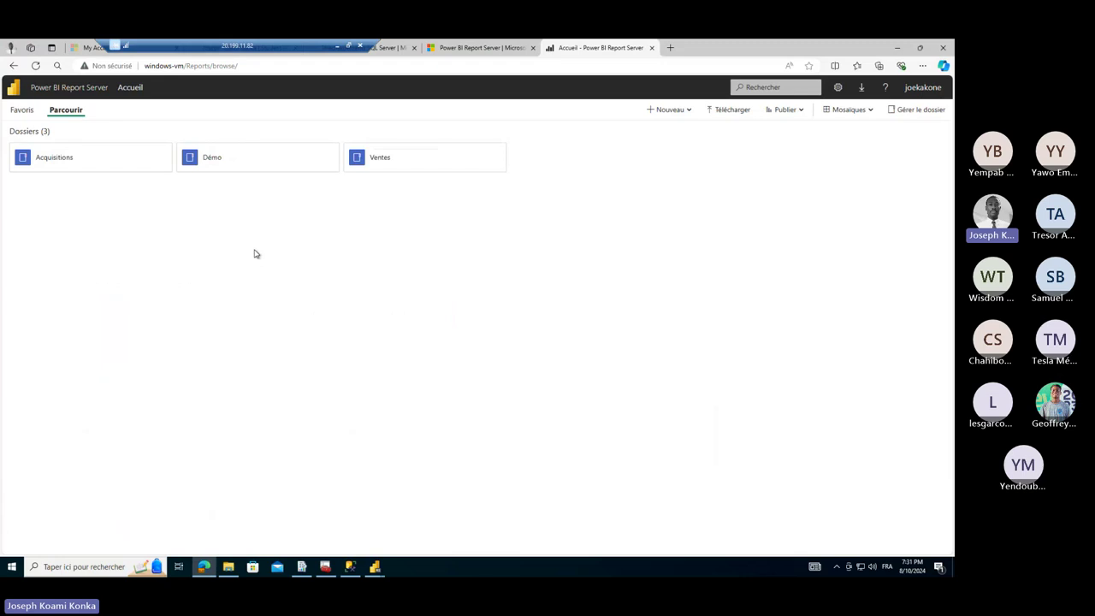
{"action": "left_click", "coordinate": [237, 169]}
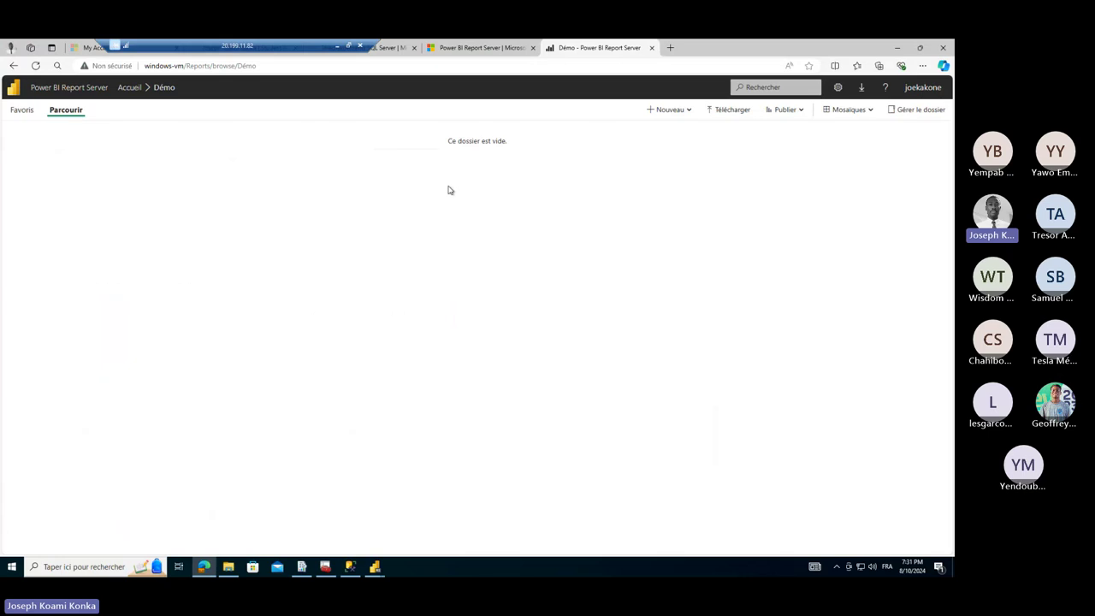
{"action": "left_click", "coordinate": [720, 113]}
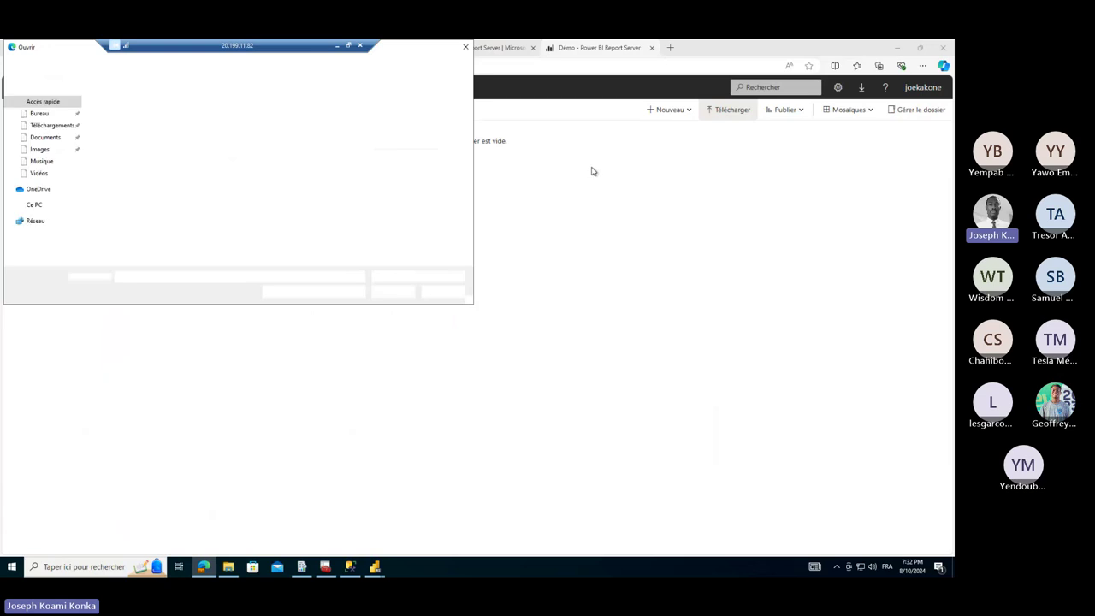
{"action": "left_click", "coordinate": [36, 114]}
{"action": "left_click", "coordinate": [119, 112]}
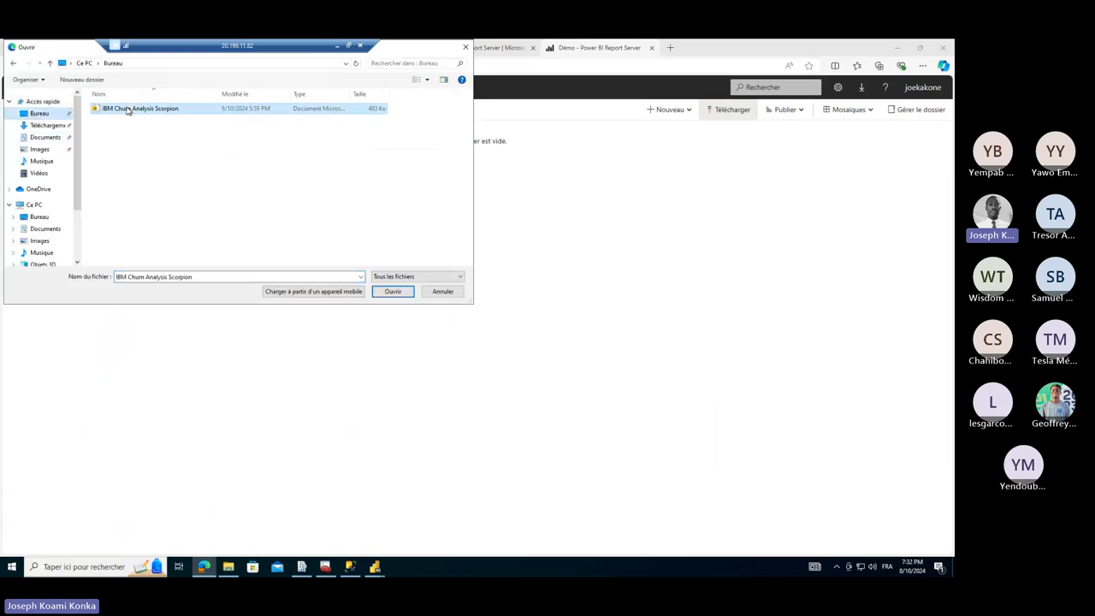
{"action": "left_click", "coordinate": [391, 291]}
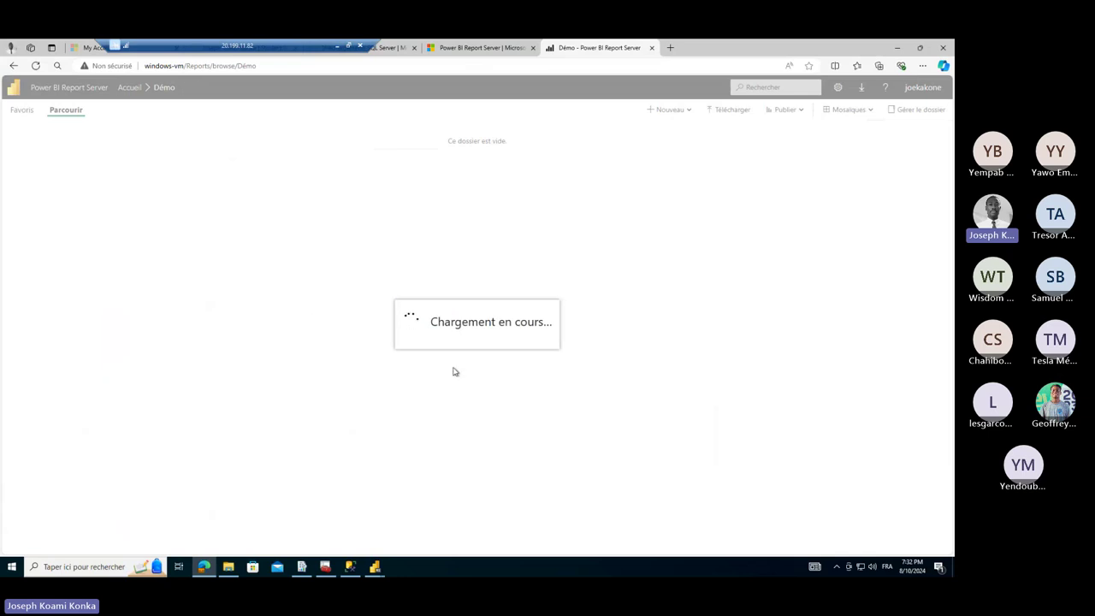
- Close the duplicate churn report window in Power BI Desktop, check the map in the remaining one, and return to the portal
{"action": "mouse_move", "coordinate": [377, 567]}
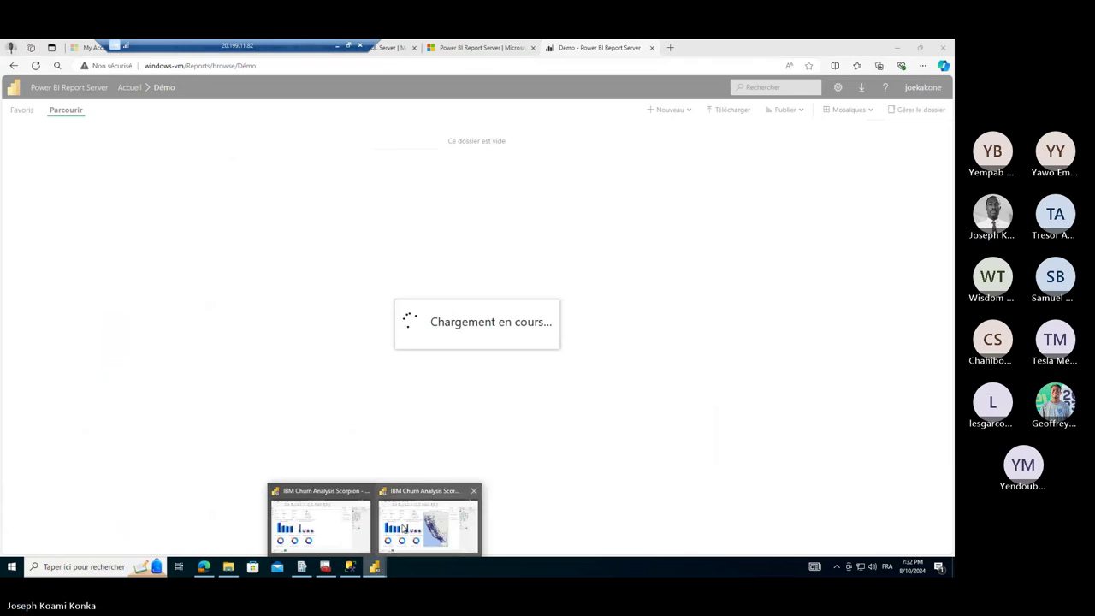
{"action": "mouse_move", "coordinate": [405, 529]}
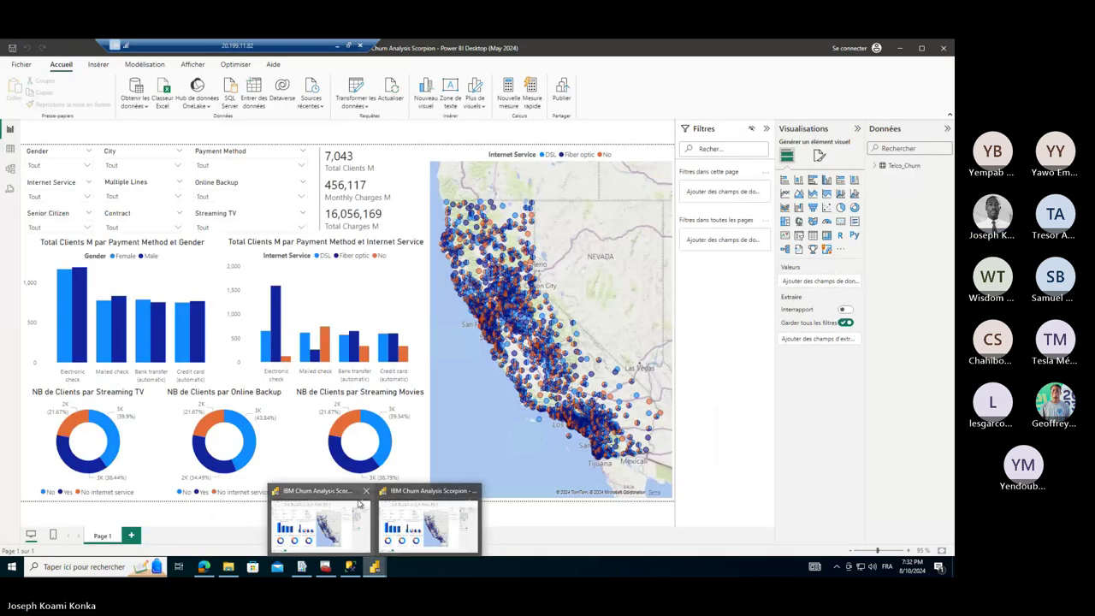
{"action": "left_click", "coordinate": [364, 493]}
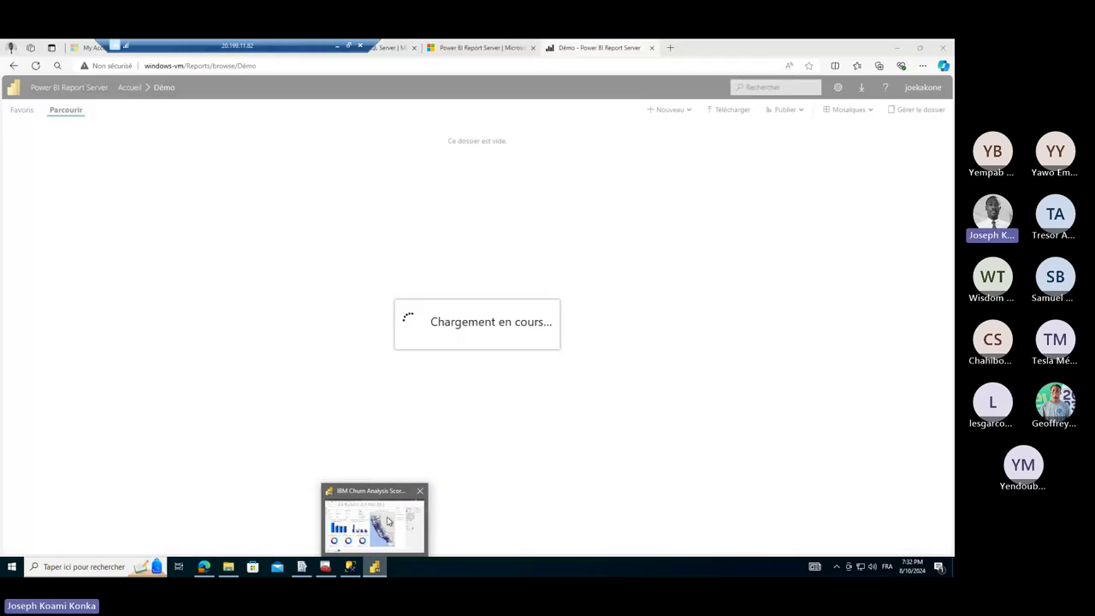
{"action": "left_click", "coordinate": [388, 520]}
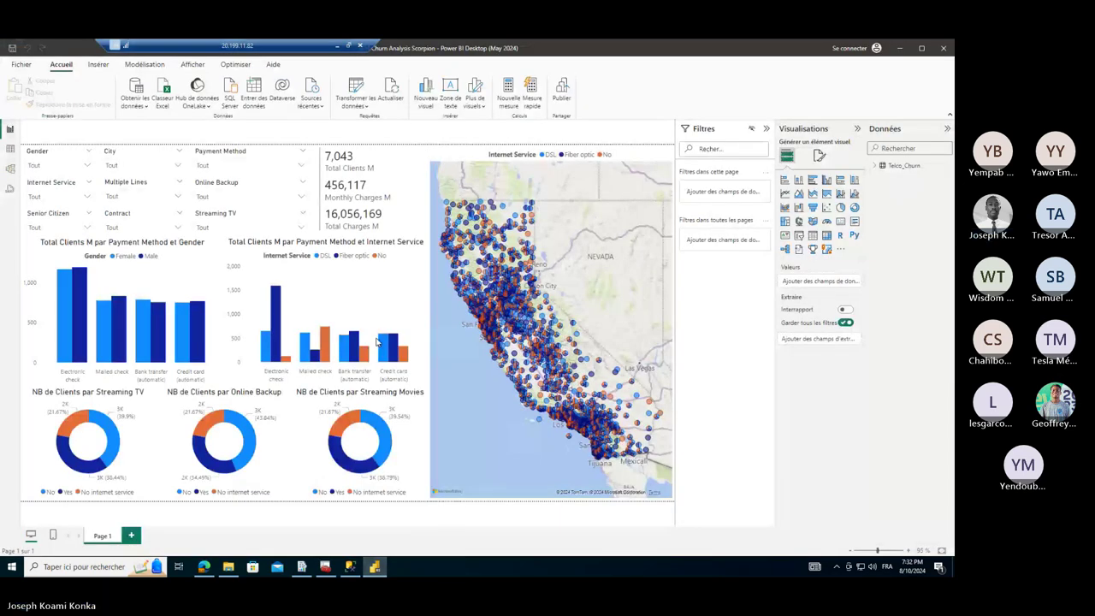
{"action": "key", "text": "alt+Tab"}
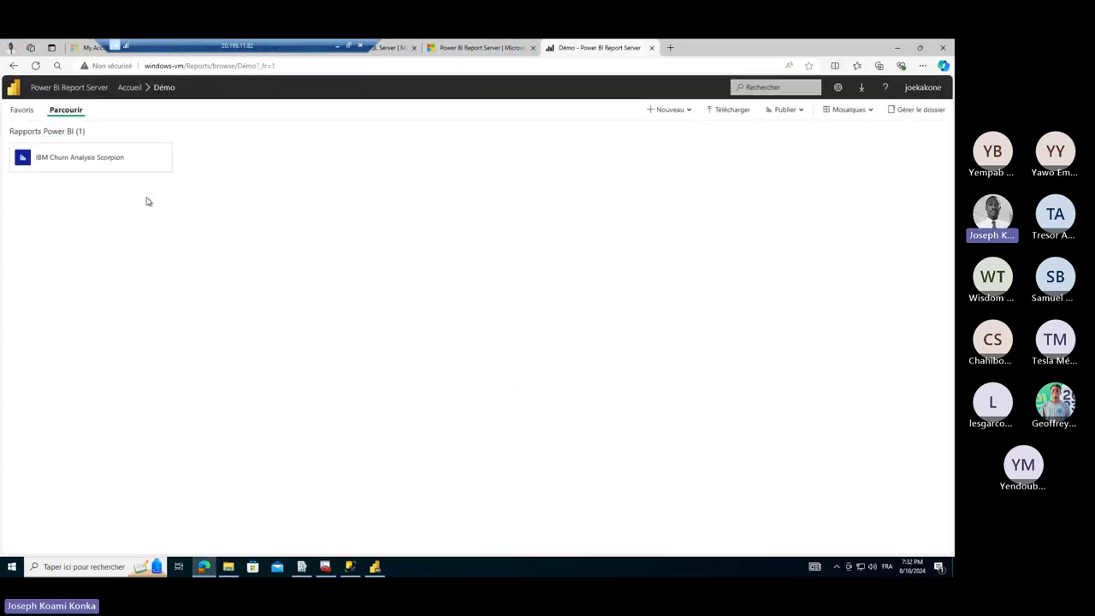
- Open the uploaded IBM Churn Analysis Scorpion report in the portal and view it in full screen
{"action": "left_click", "coordinate": [93, 158]}
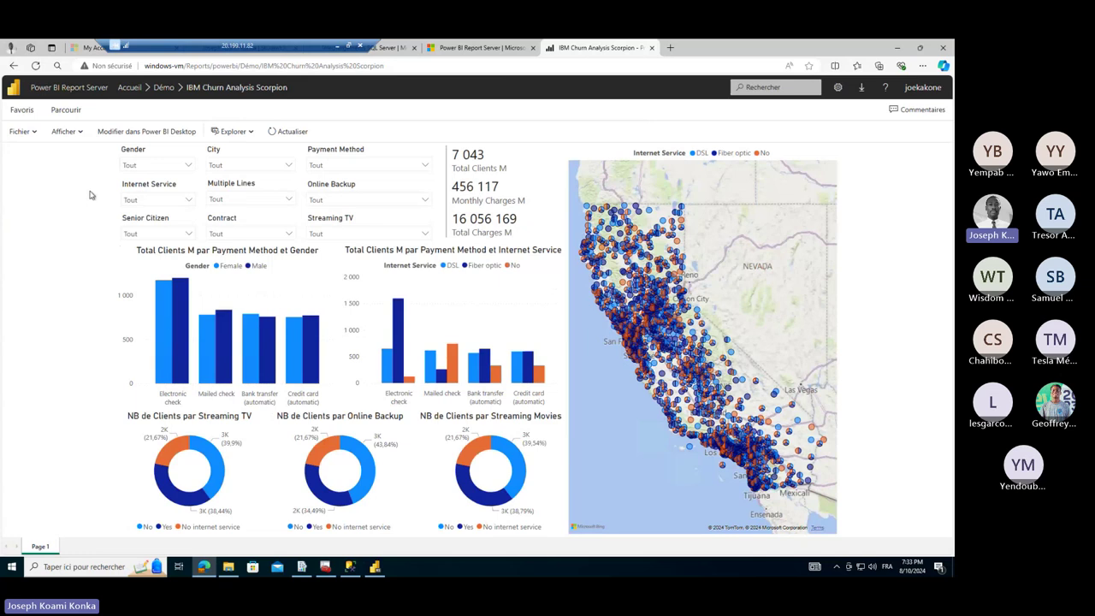
{"action": "left_click", "coordinate": [397, 64]}
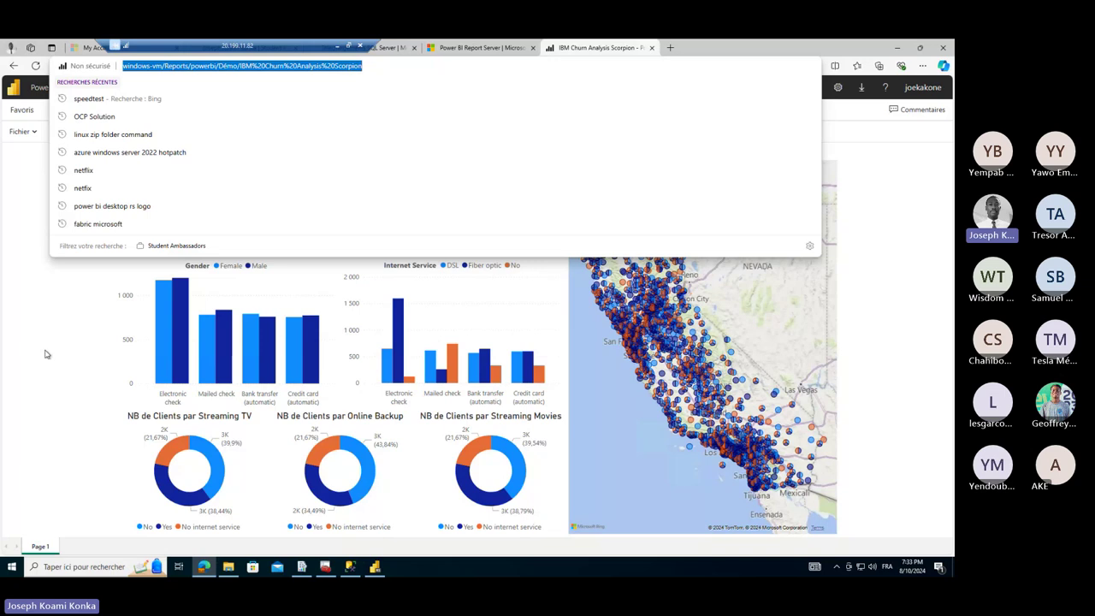
{"action": "left_click", "coordinate": [37, 149]}
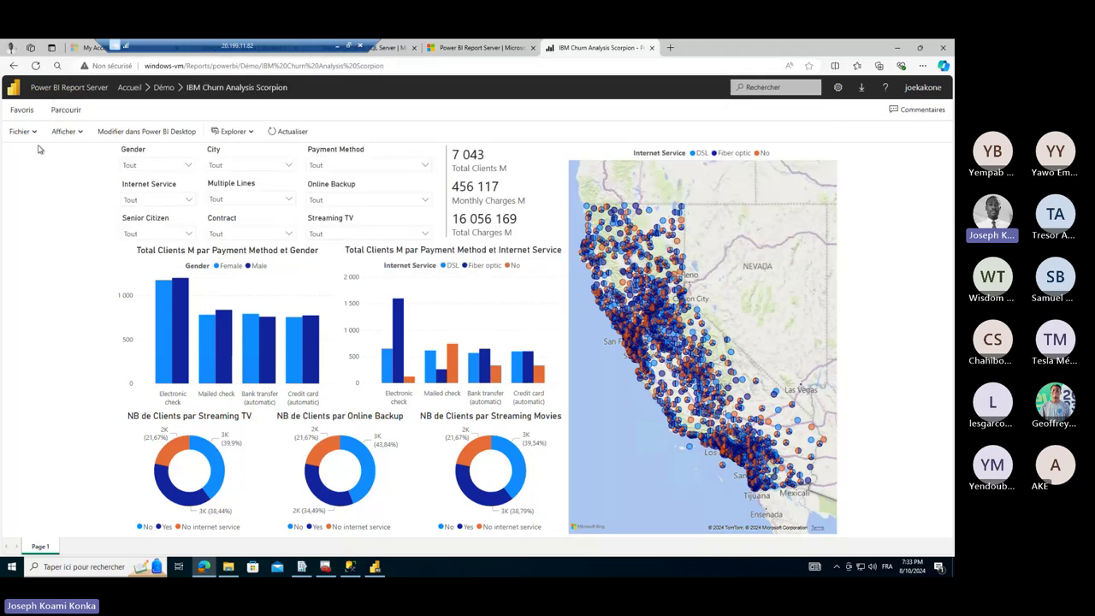
{"action": "left_click", "coordinate": [65, 131]}
{"action": "left_click", "coordinate": [81, 151]}
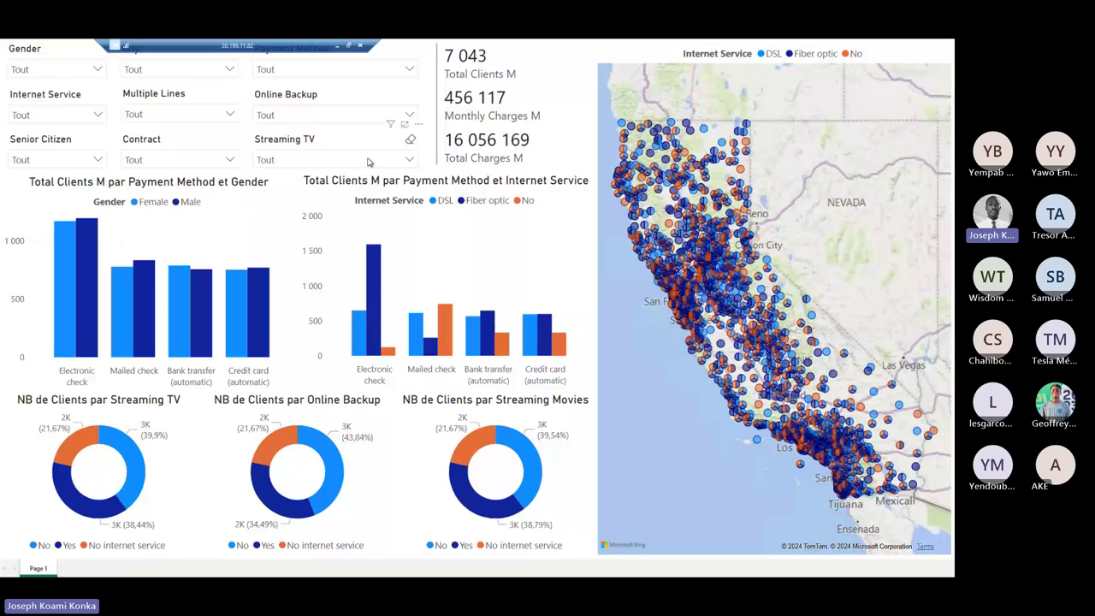
{"action": "key", "text": "Escape"}
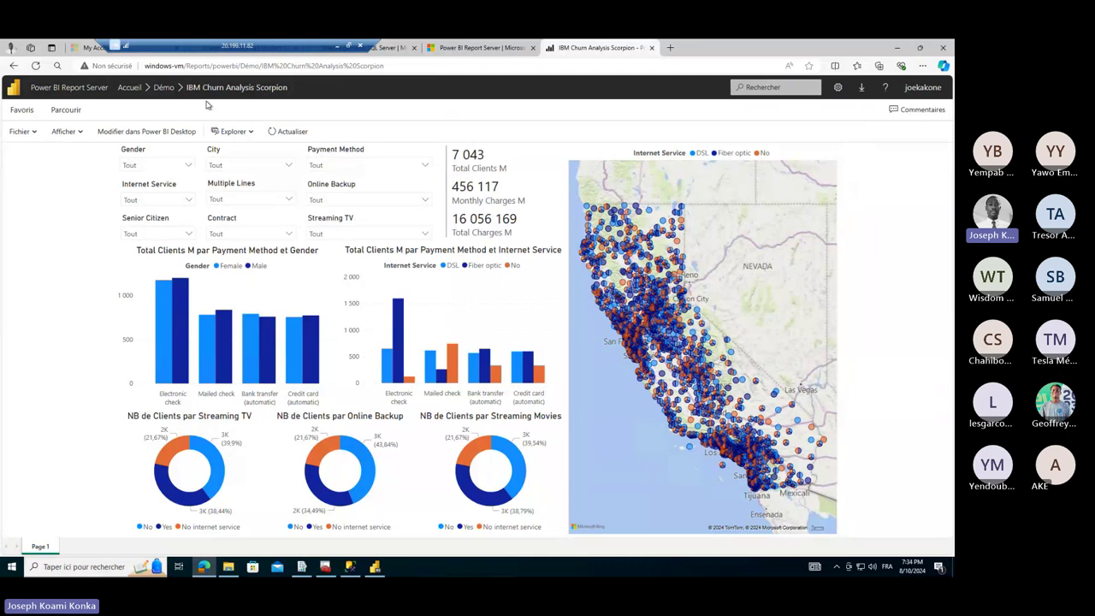
- Open the security management of IBM Churn Analysis Scorpion in the Démo folder and apply custom security different from the parent folder's
{"action": "left_click", "coordinate": [165, 87]}
{"action": "left_click", "coordinate": [142, 159]}
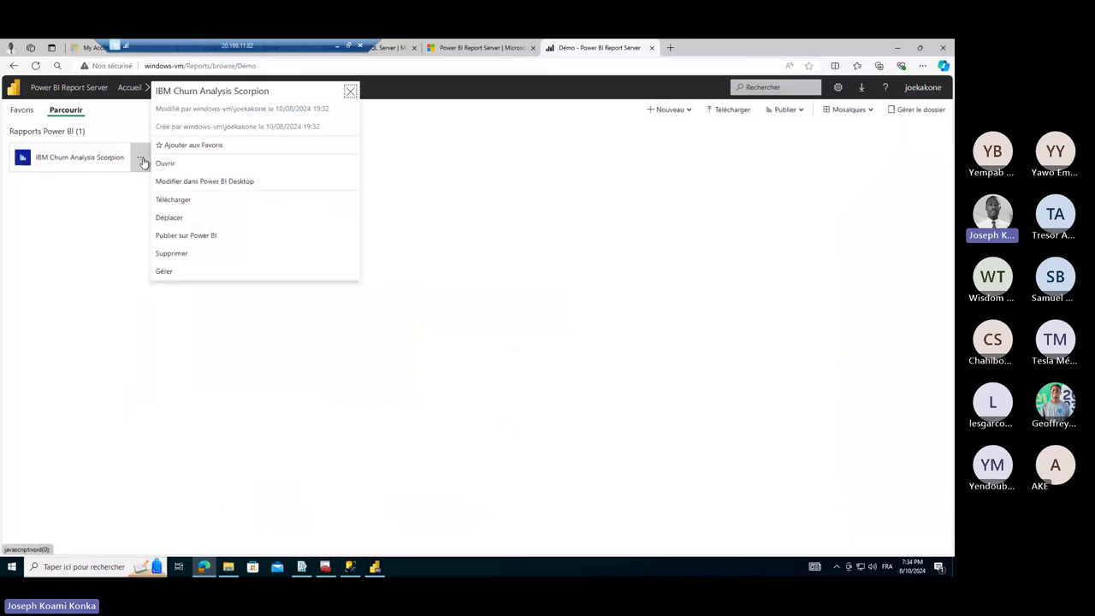
{"action": "left_click", "coordinate": [164, 272]}
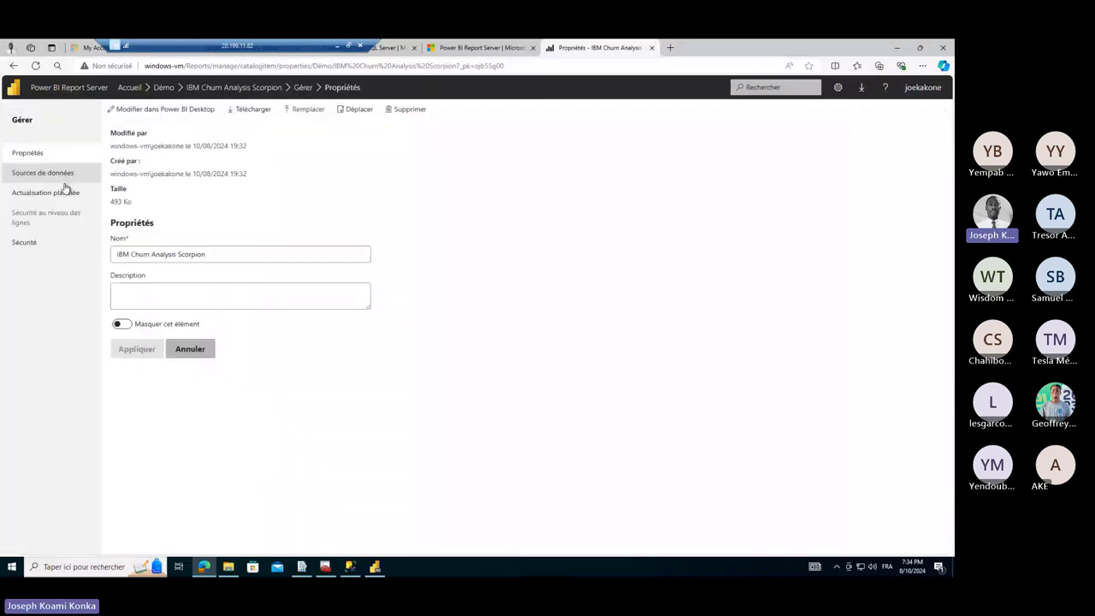
{"action": "left_click", "coordinate": [50, 244]}
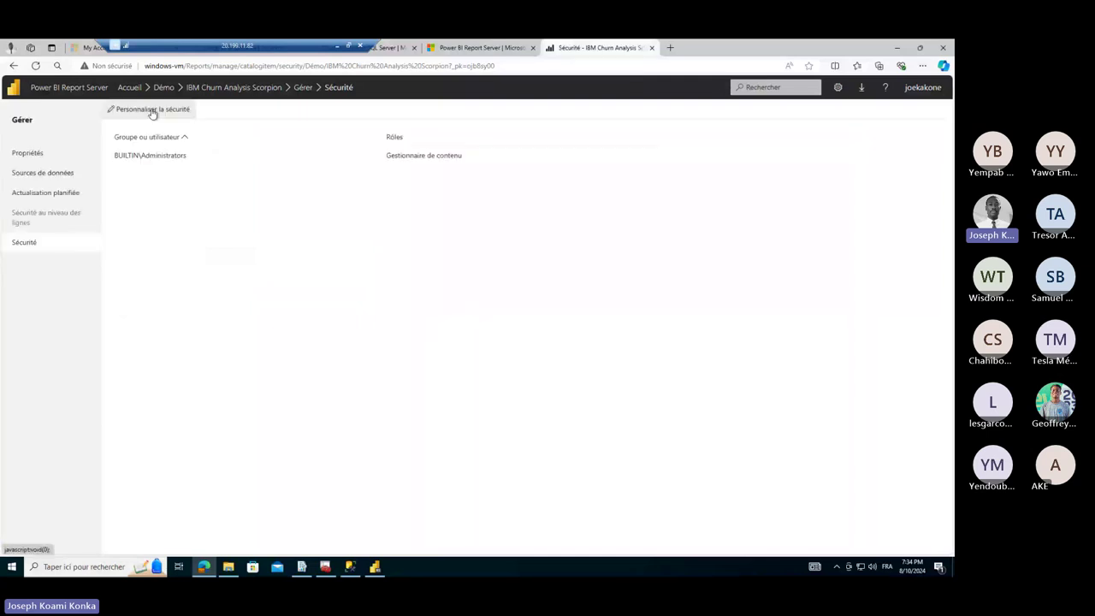
{"action": "left_click", "coordinate": [153, 111]}
{"action": "left_click", "coordinate": [610, 186]}
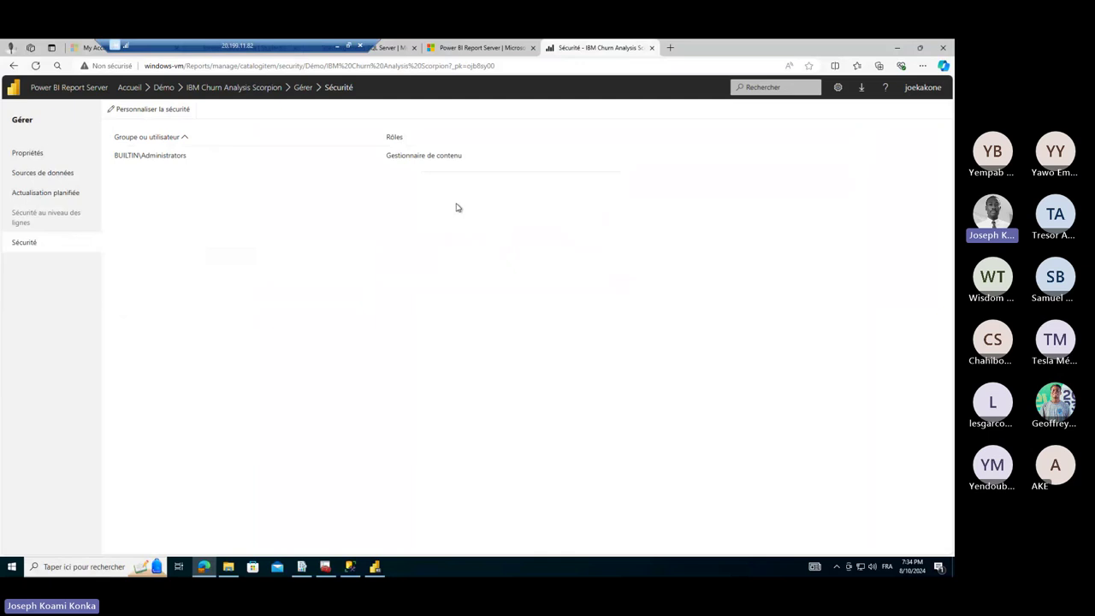
{"action": "left_click", "coordinate": [172, 110]}
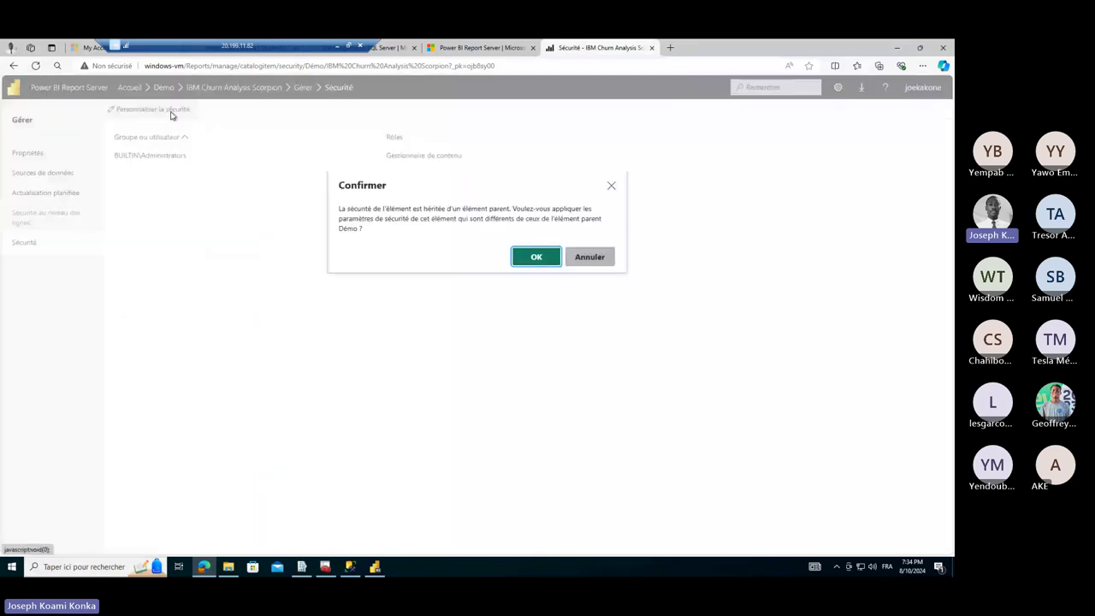
{"action": "left_click", "coordinate": [538, 257]}
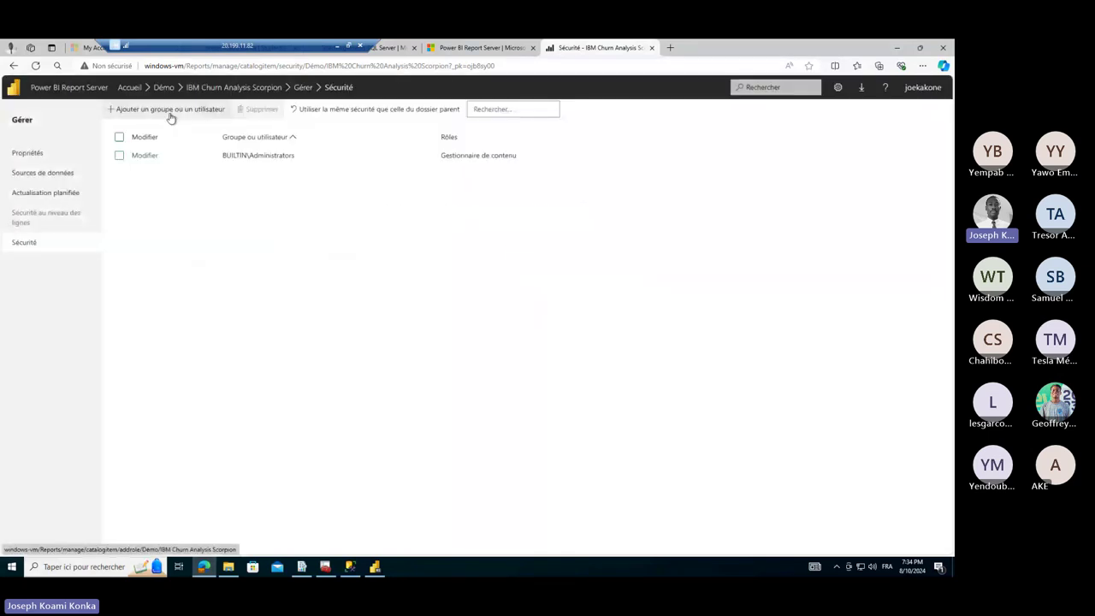
- Fill in a new role assignment on IBM Churn Analysis Scorpion for COMPANY\username with the Explorateur role
{"action": "left_click", "coordinate": [171, 111]}
{"action": "left_click", "coordinate": [212, 130]}
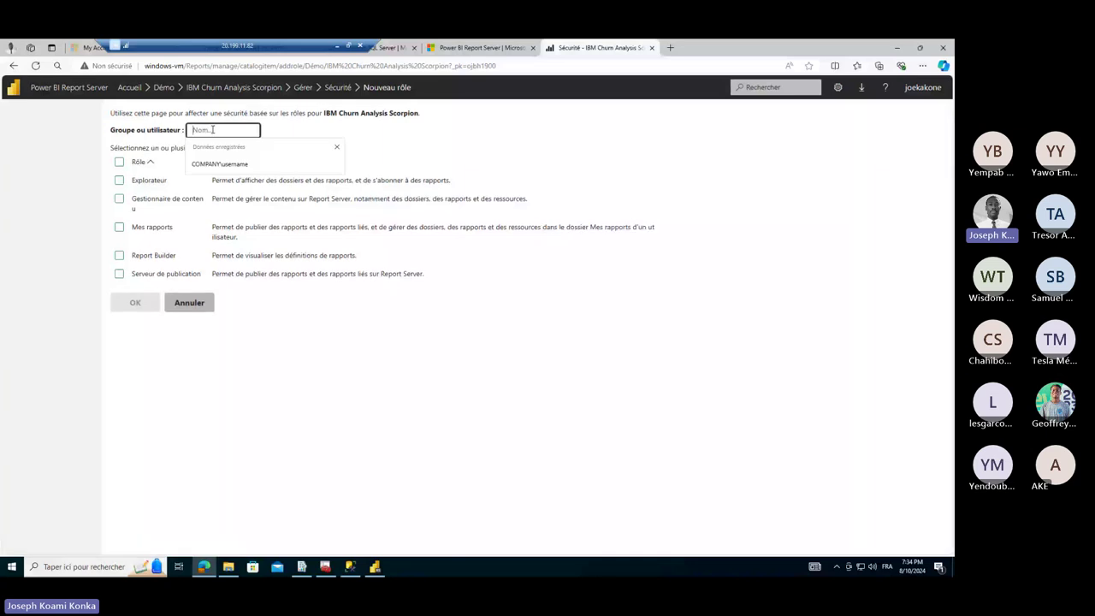
{"action": "key", "text": "Down"}
{"action": "key", "text": "Return"}
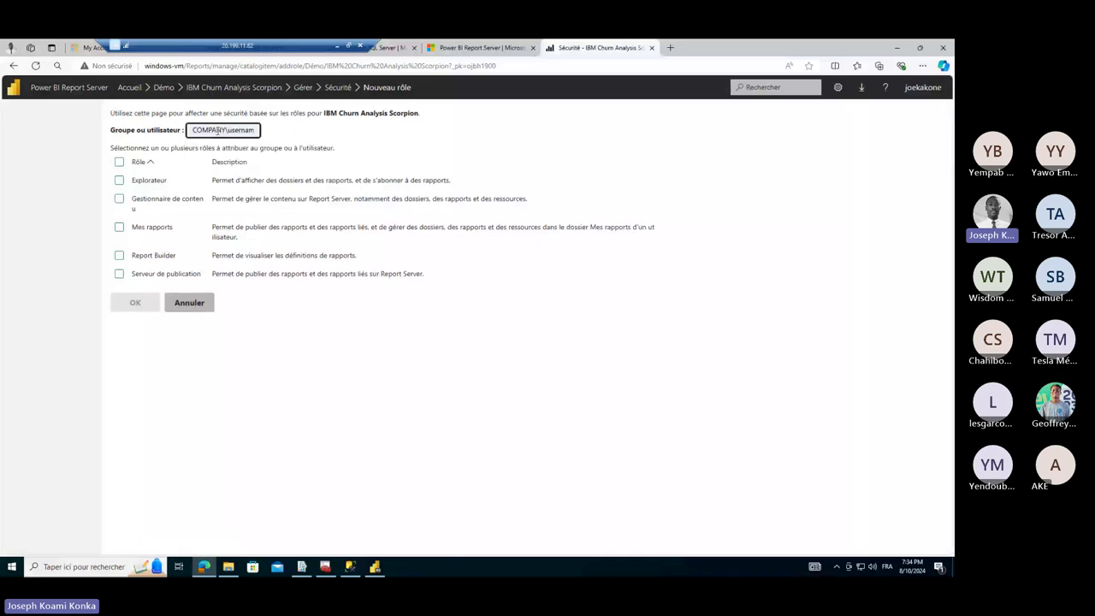
{"action": "left_click", "coordinate": [119, 180]}
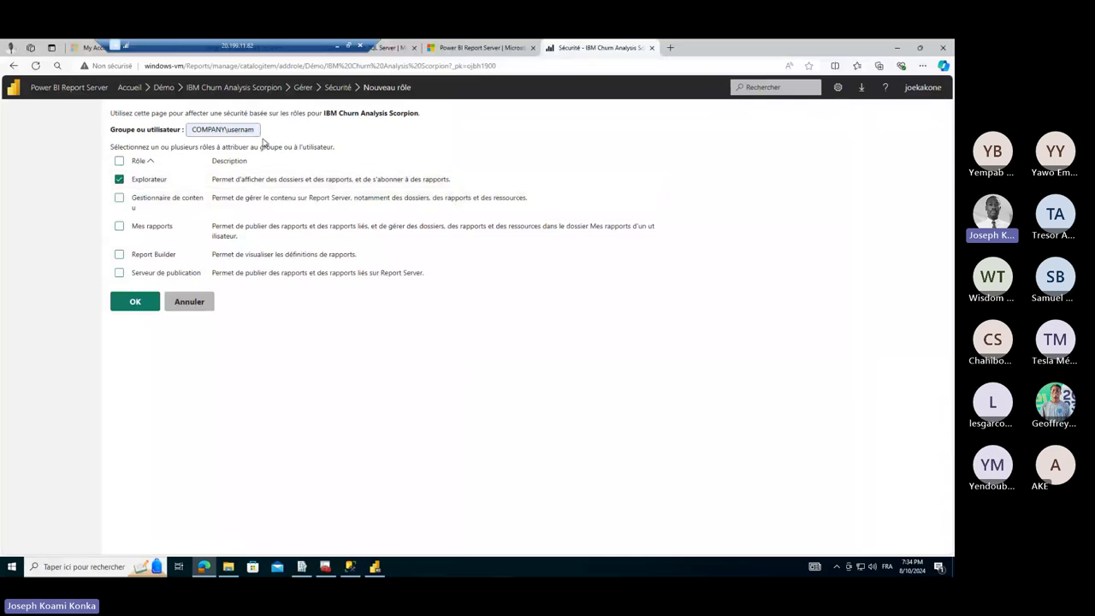
- View the Démo folder's management properties and the root folder's security assignments, and return to the portal home
{"action": "left_click", "coordinate": [164, 87]}
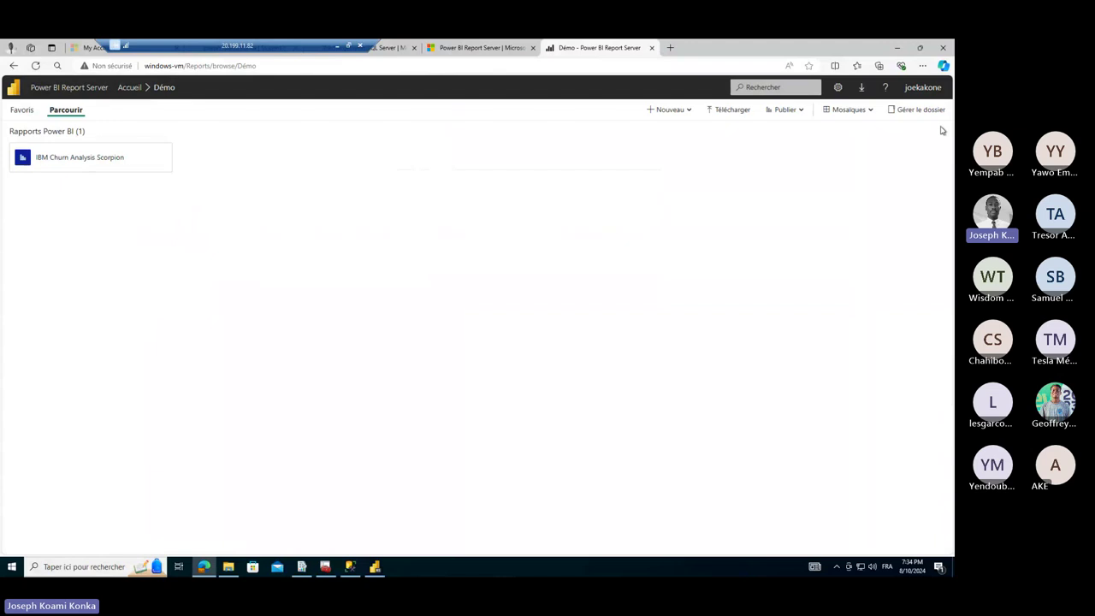
{"action": "left_click", "coordinate": [920, 111]}
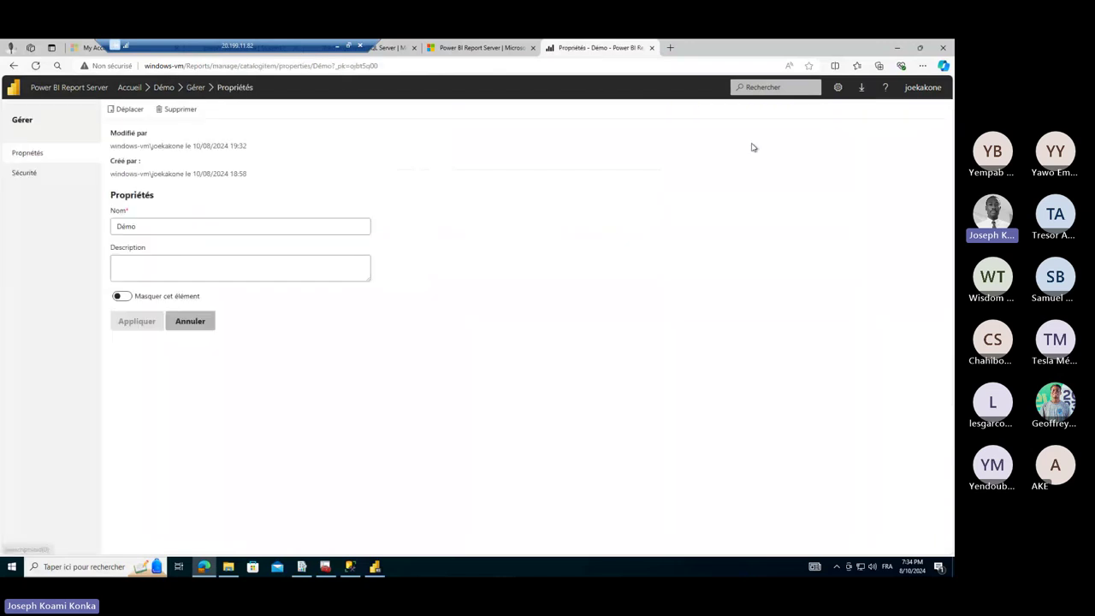
{"action": "left_click", "coordinate": [133, 87]}
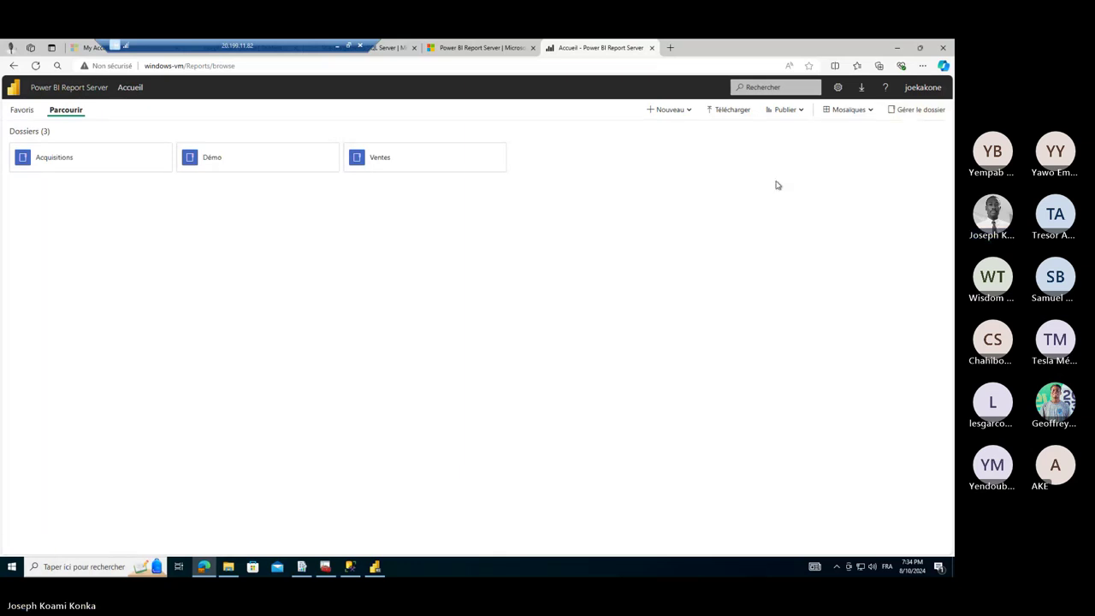
{"action": "left_click", "coordinate": [909, 112]}
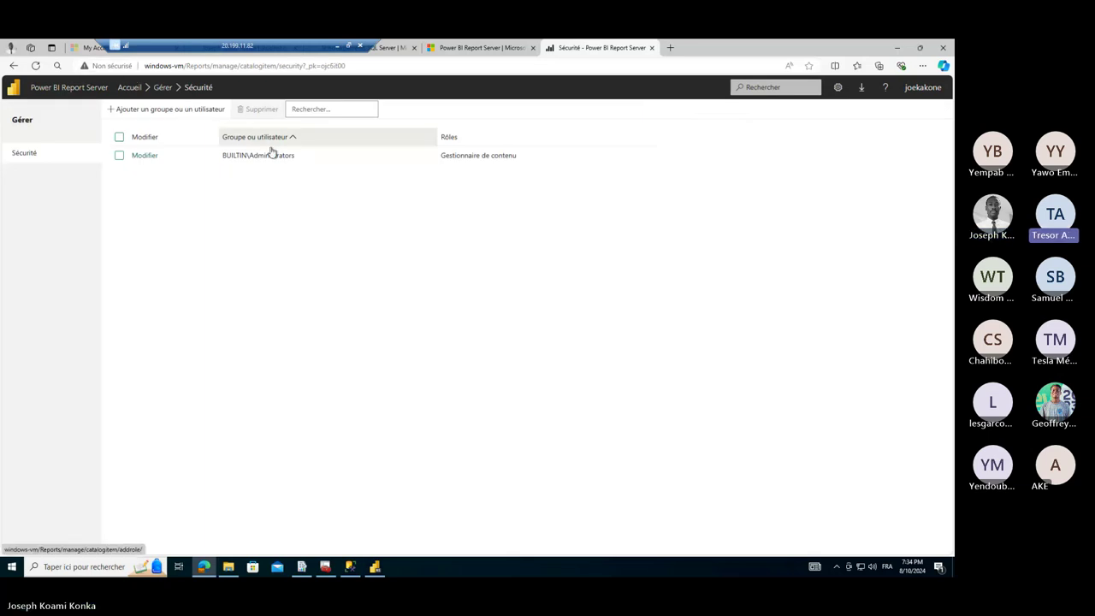
{"action": "left_click", "coordinate": [130, 87]}
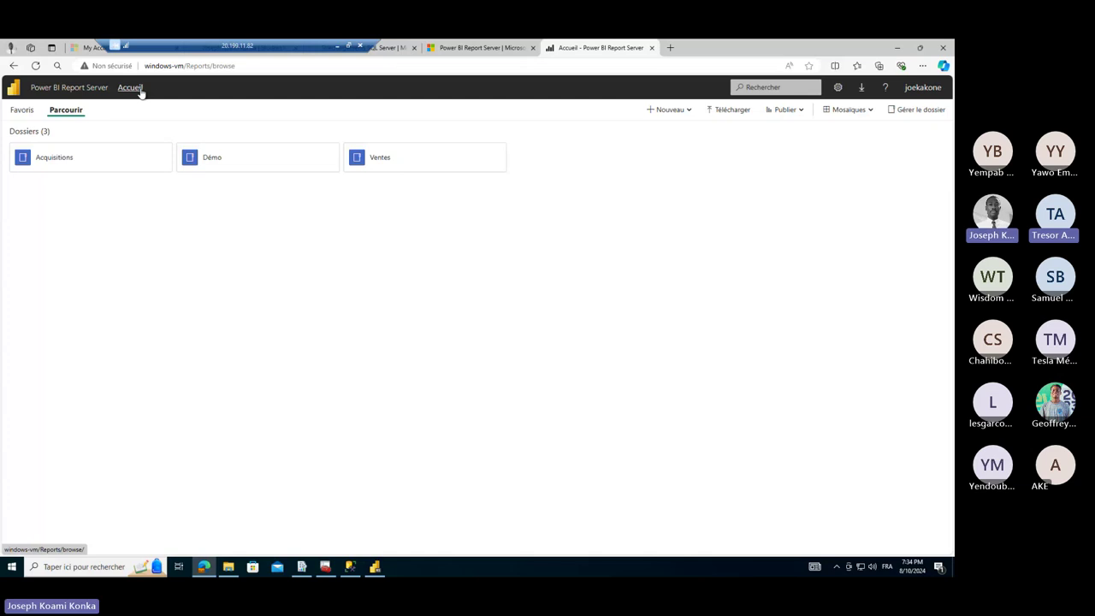
- Open the management of IBM Churn Analysis Scorpion in the Démo folder and view its scheduled refresh settings
{"action": "left_click", "coordinate": [260, 173]}
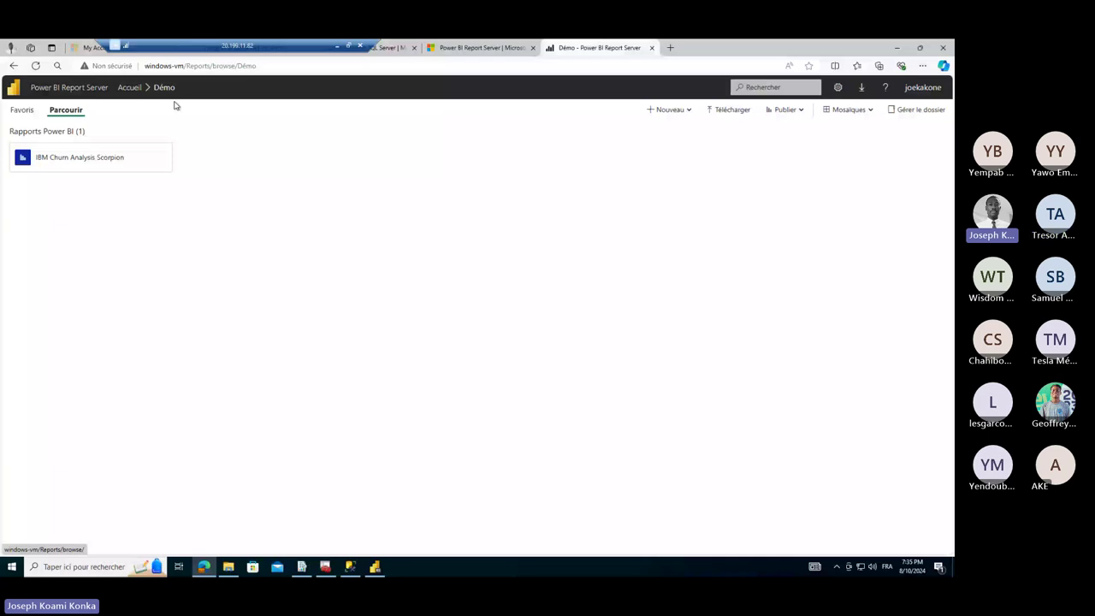
{"action": "mouse_move", "coordinate": [141, 162]}
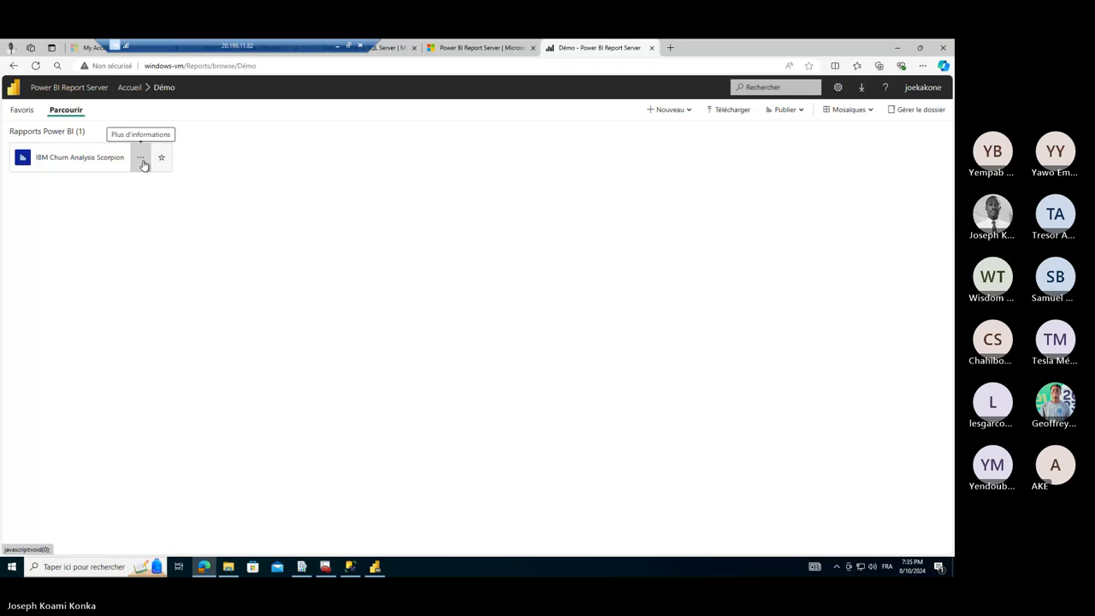
{"action": "left_click", "coordinate": [142, 157]}
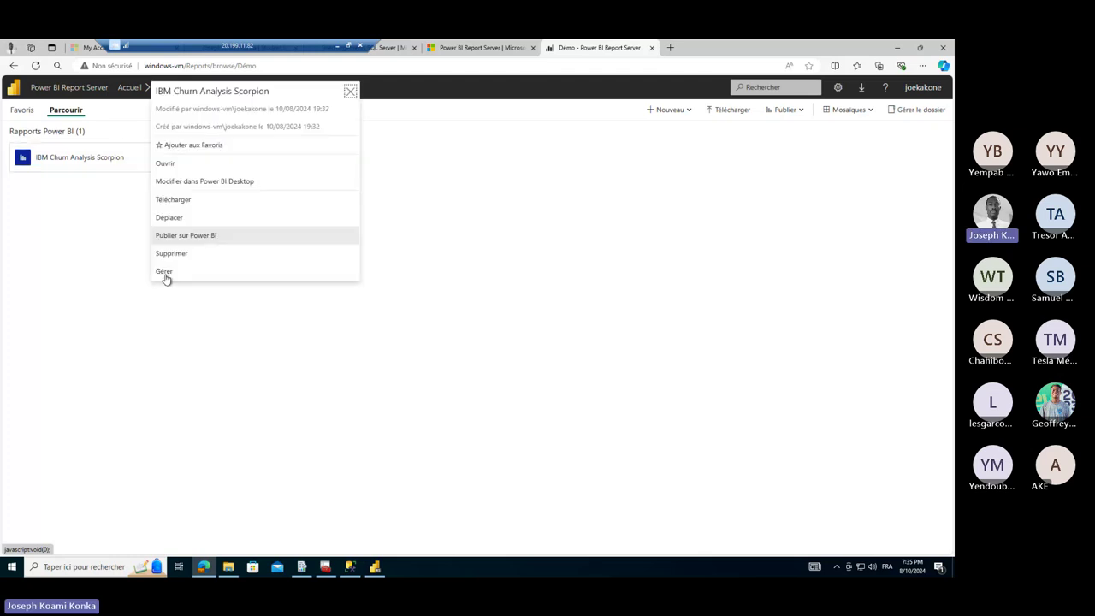
{"action": "left_click", "coordinate": [164, 272]}
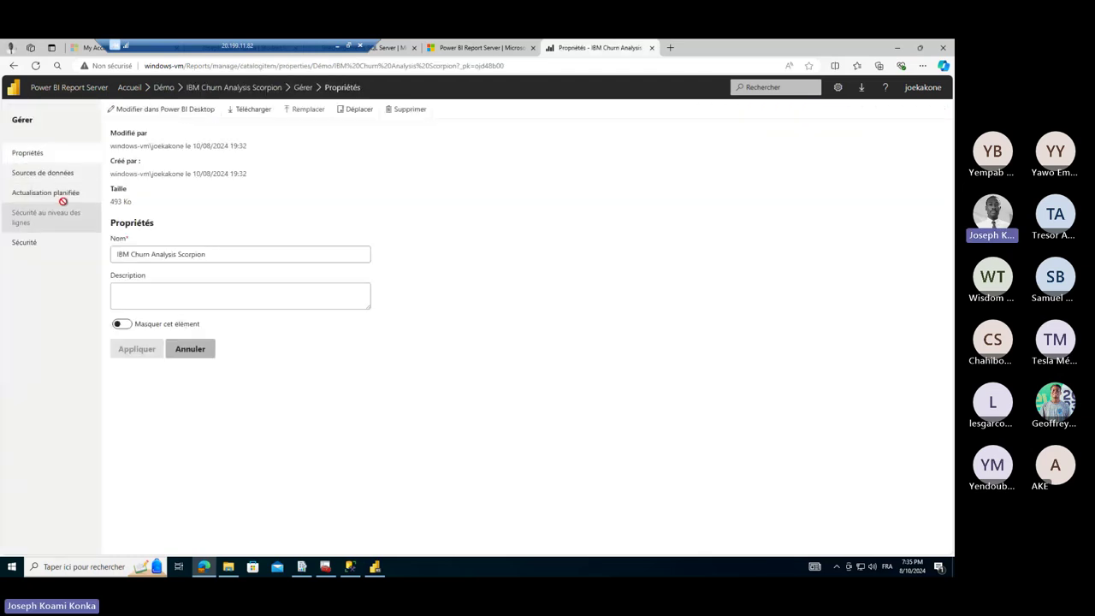
{"action": "left_click", "coordinate": [52, 194]}
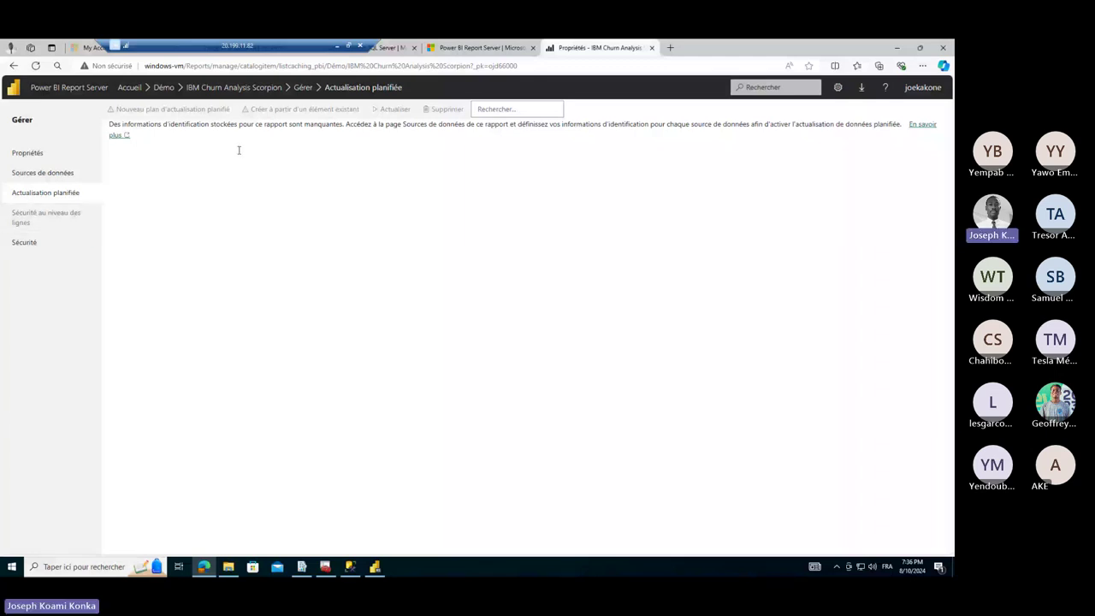
- Examine the report's data source connection string and return to its scheduled refresh page
{"action": "left_click", "coordinate": [43, 173]}
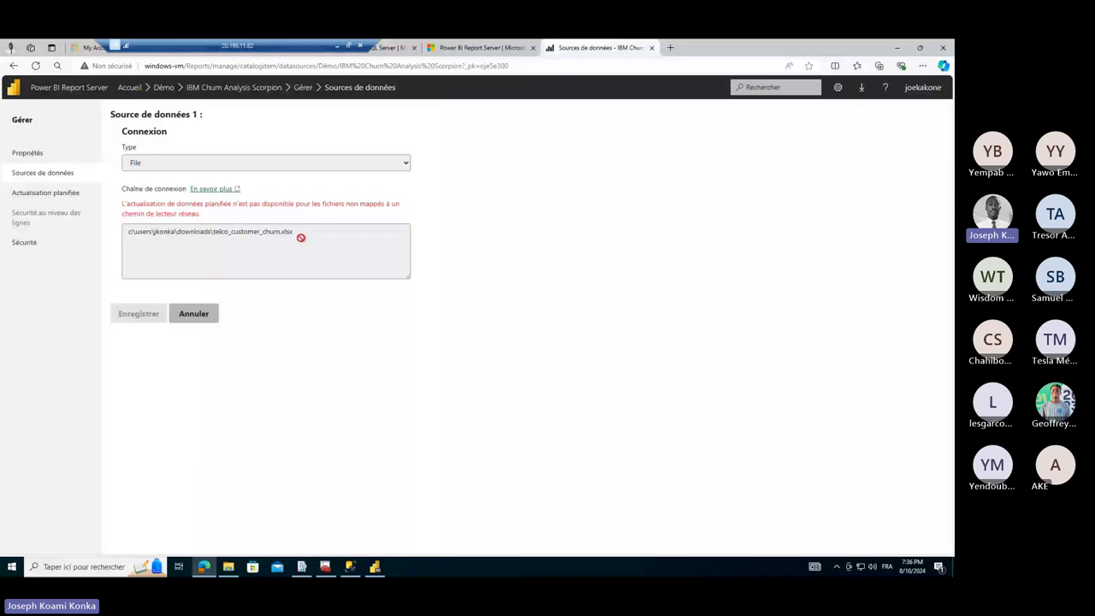
{"action": "left_click_drag", "start_coordinate": [300, 237], "coordinate": [275, 232]}
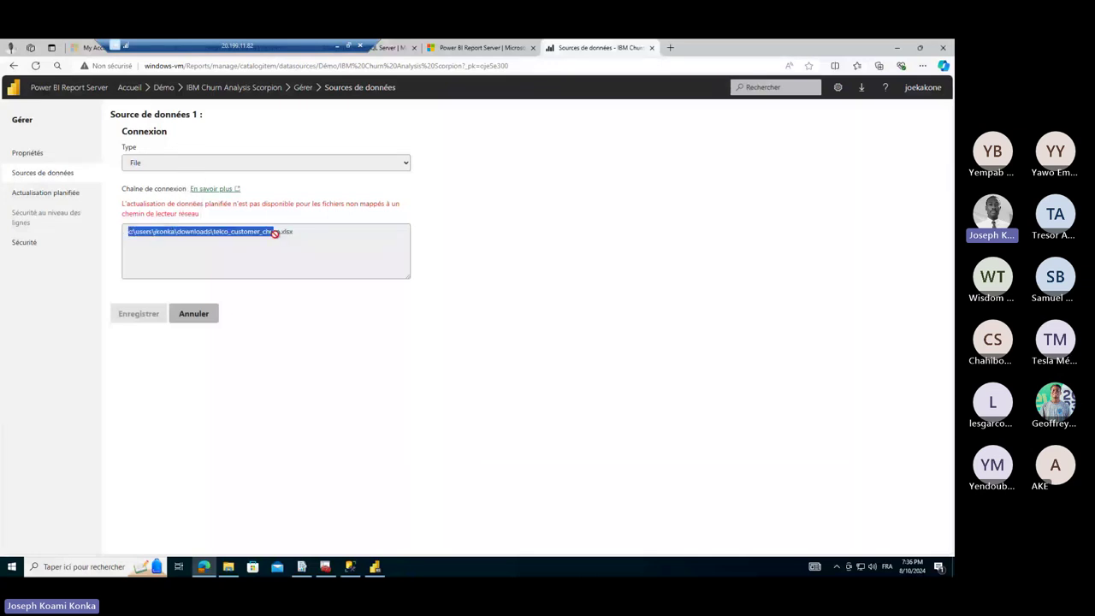
{"action": "left_click", "coordinate": [158, 203]}
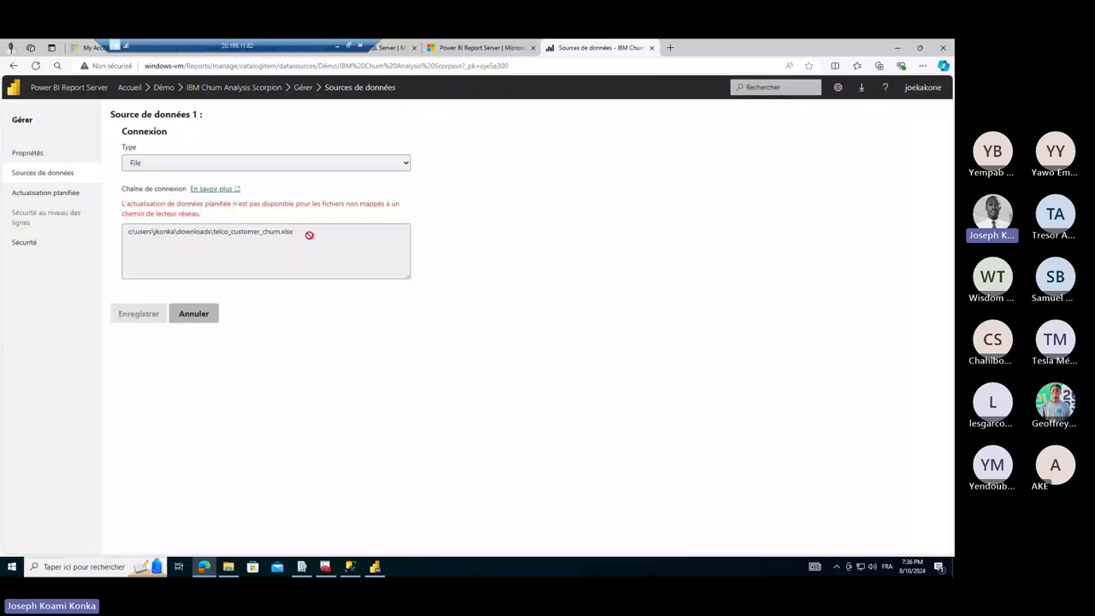
{"action": "left_click_drag", "start_coordinate": [311, 232], "coordinate": [123, 232]}
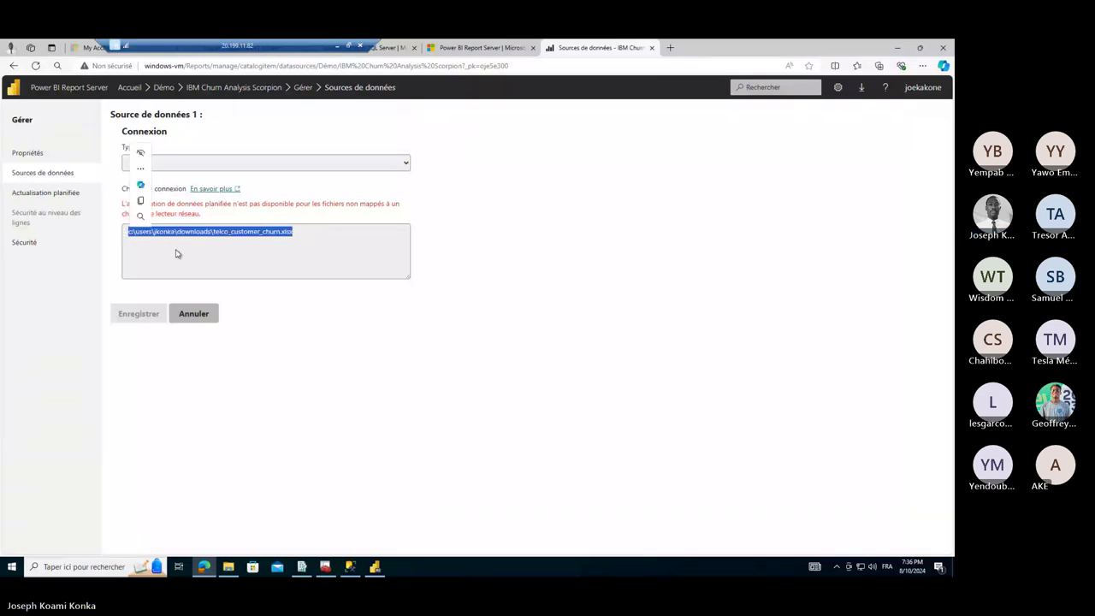
{"action": "left_click_drag", "start_coordinate": [248, 231], "coordinate": [52, 205]}
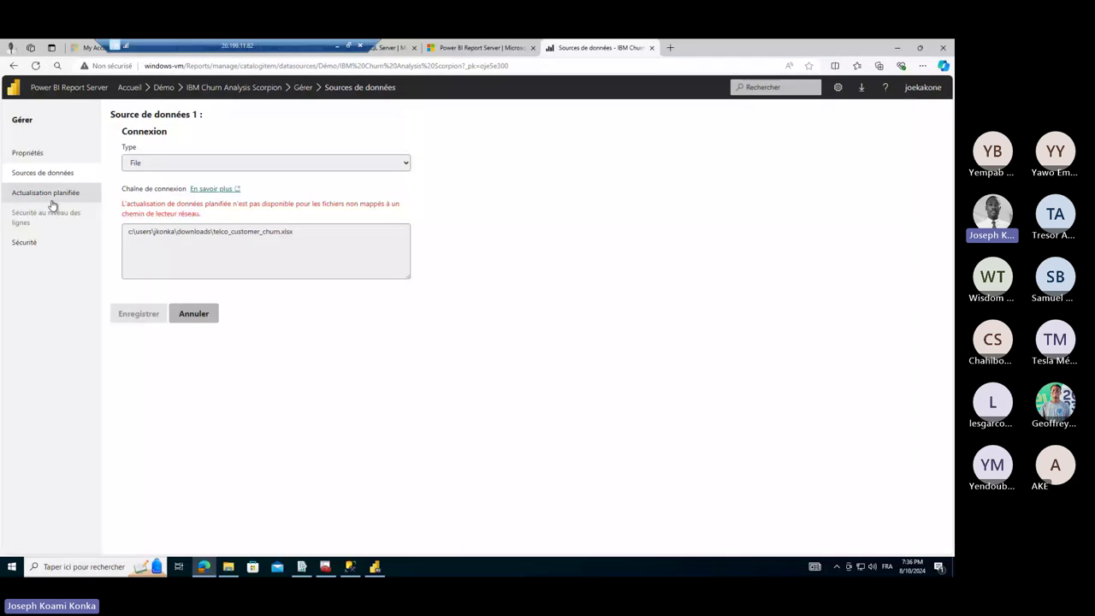
{"action": "left_click", "coordinate": [47, 193]}
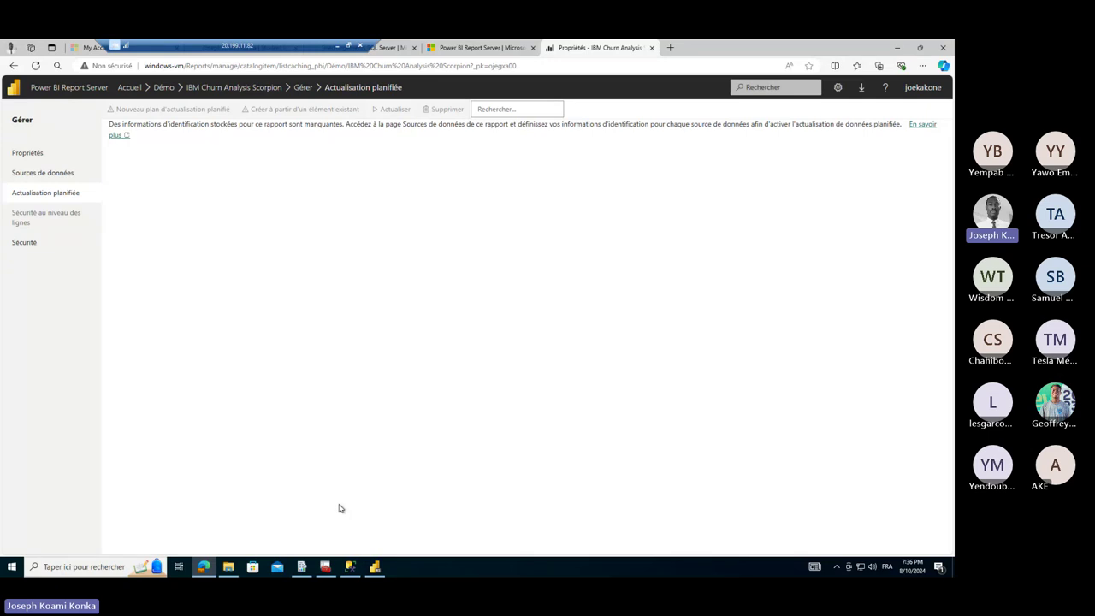
- Switch to the churn report in Power BI Desktop and start saving it to a Power BI Report Server
{"action": "left_click", "coordinate": [374, 566]}
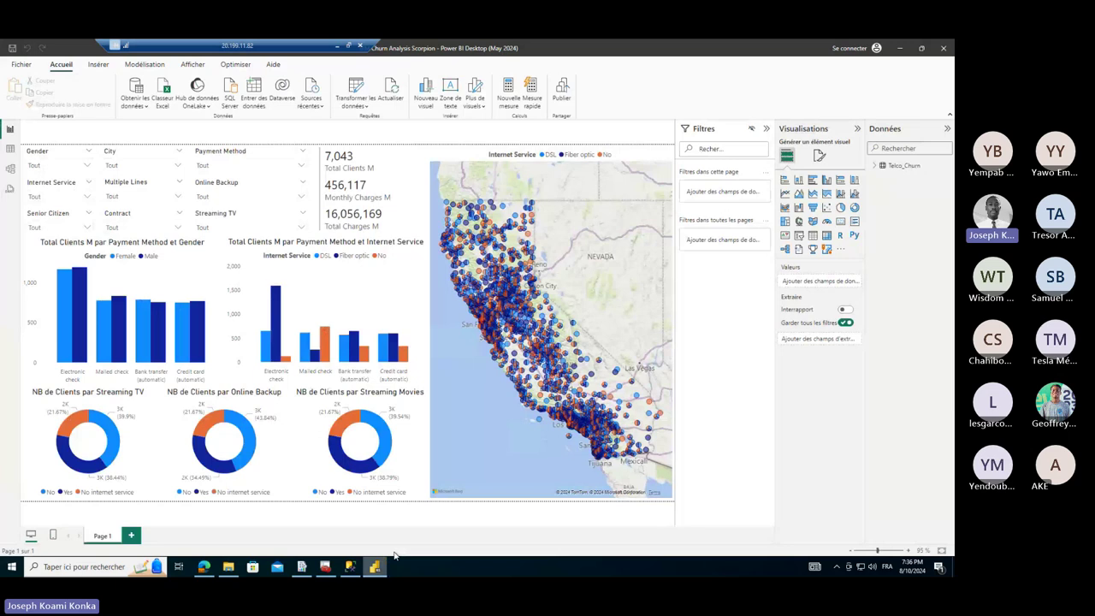
{"action": "left_click", "coordinate": [22, 65]}
{"action": "left_click", "coordinate": [32, 130]}
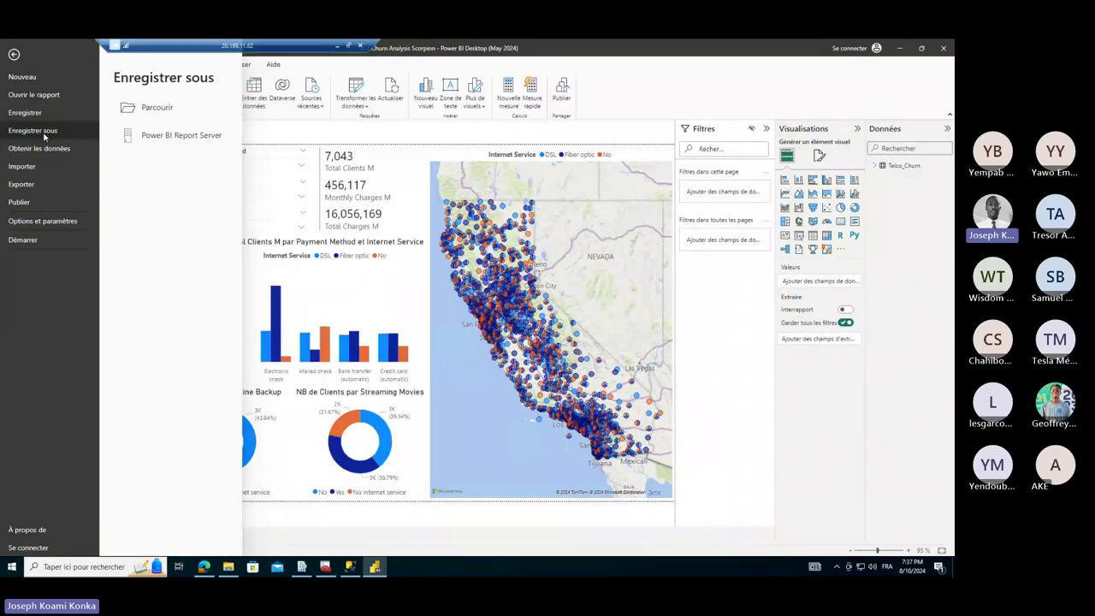
{"action": "left_click", "coordinate": [169, 137]}
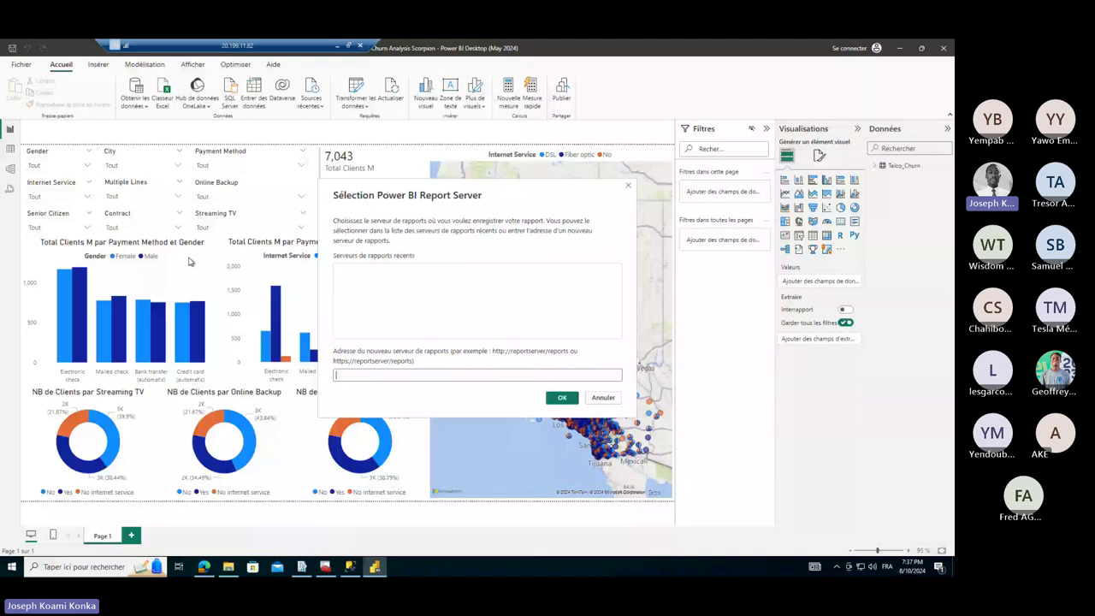
{"action": "mouse_move", "coordinate": [203, 571]}
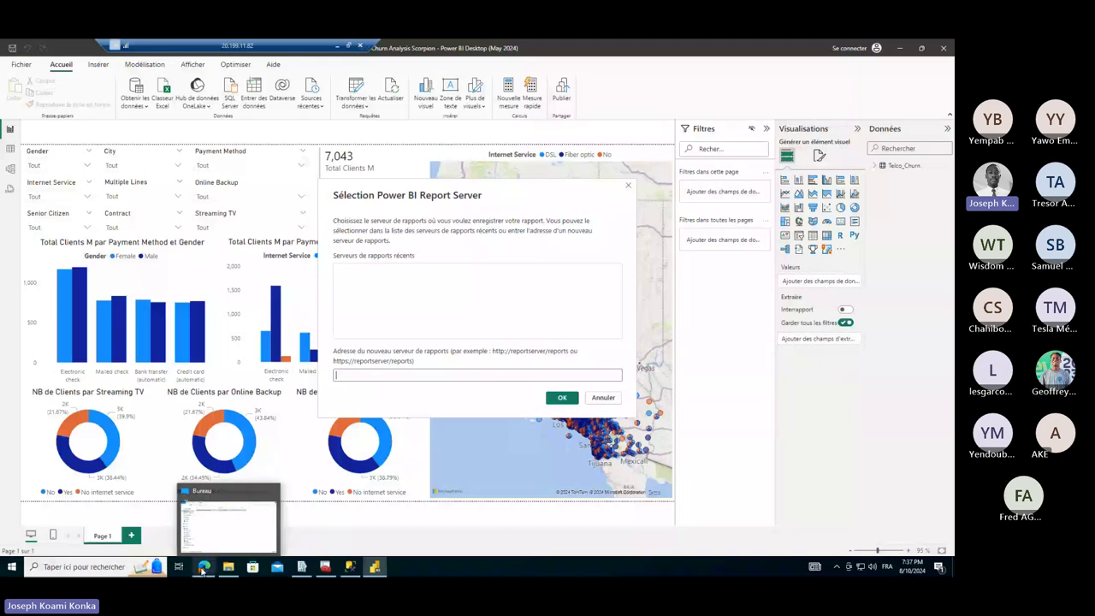
{"action": "left_click", "coordinate": [203, 570]}
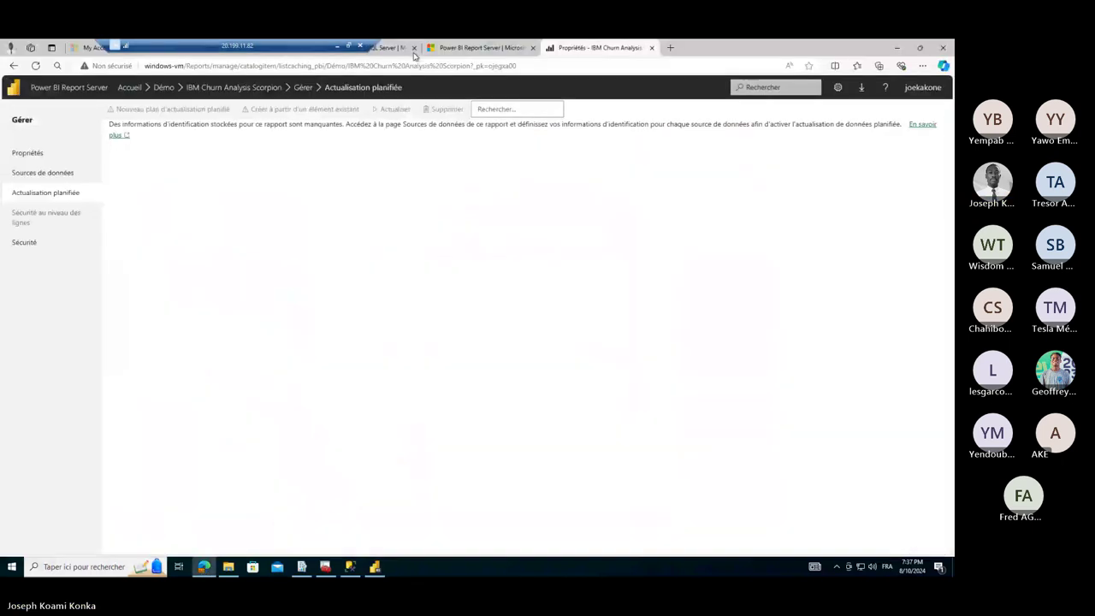
{"action": "left_click", "coordinate": [129, 88]}
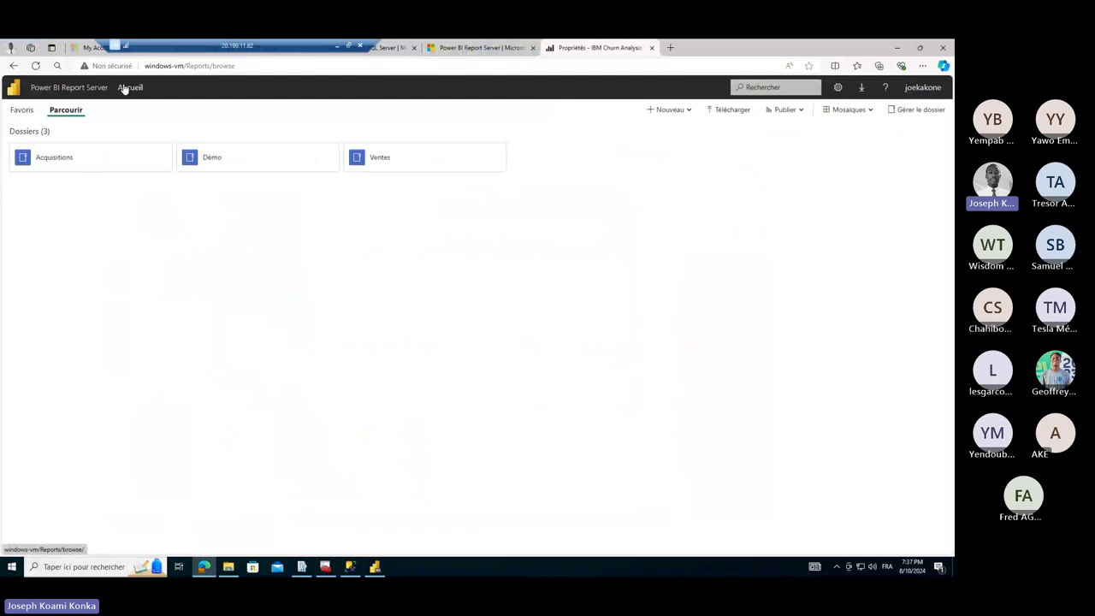
{"action": "left_click", "coordinate": [242, 66]}
{"action": "key", "text": "ctrl+c"}
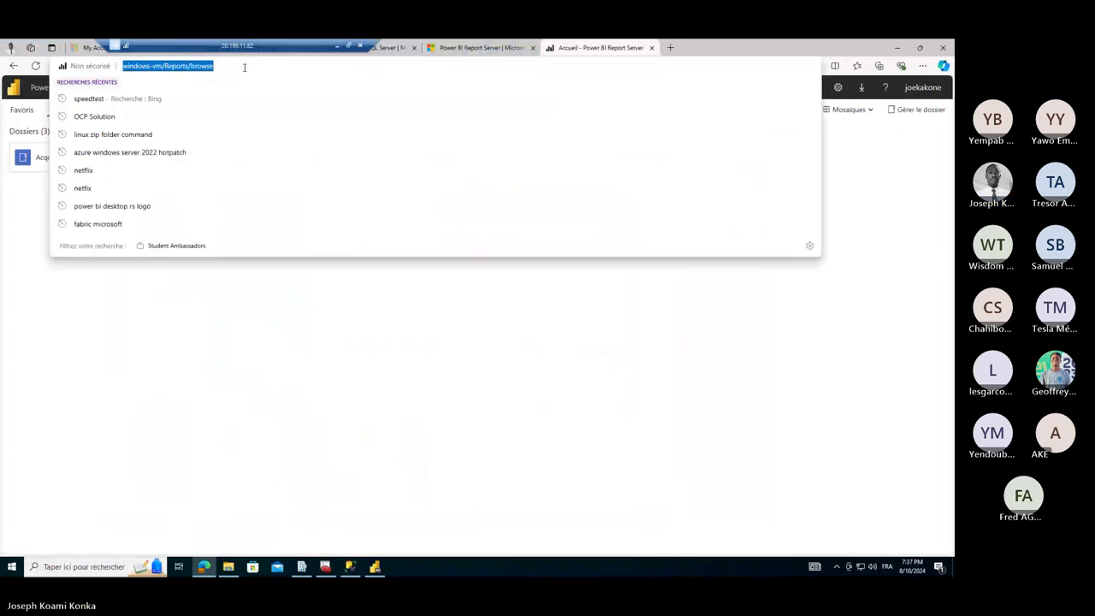
{"action": "left_click", "coordinate": [373, 566]}
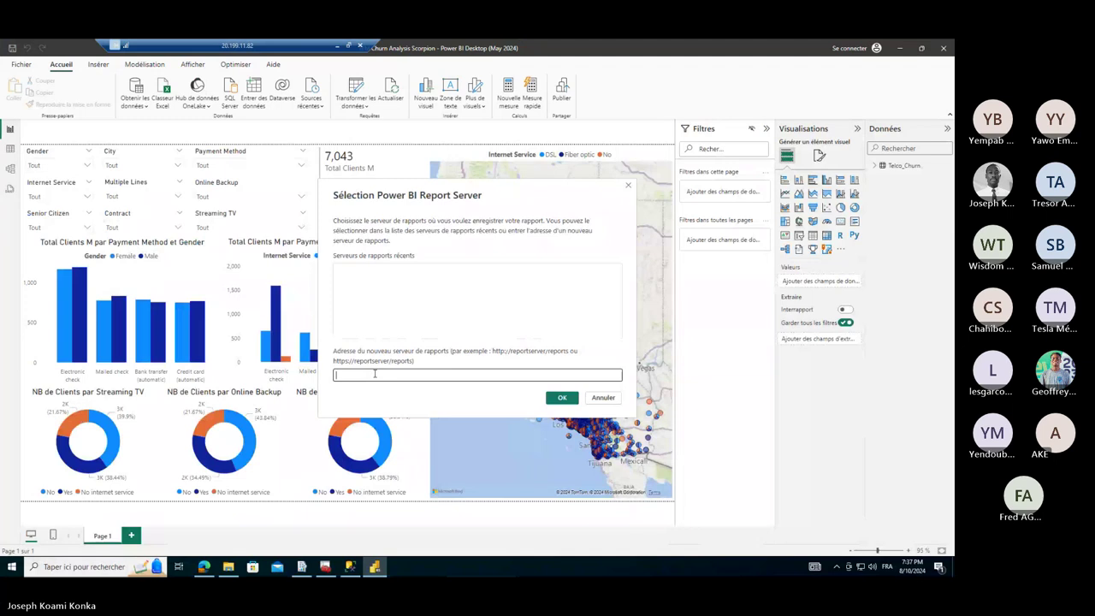
{"action": "key", "text": "ctrl+v"}
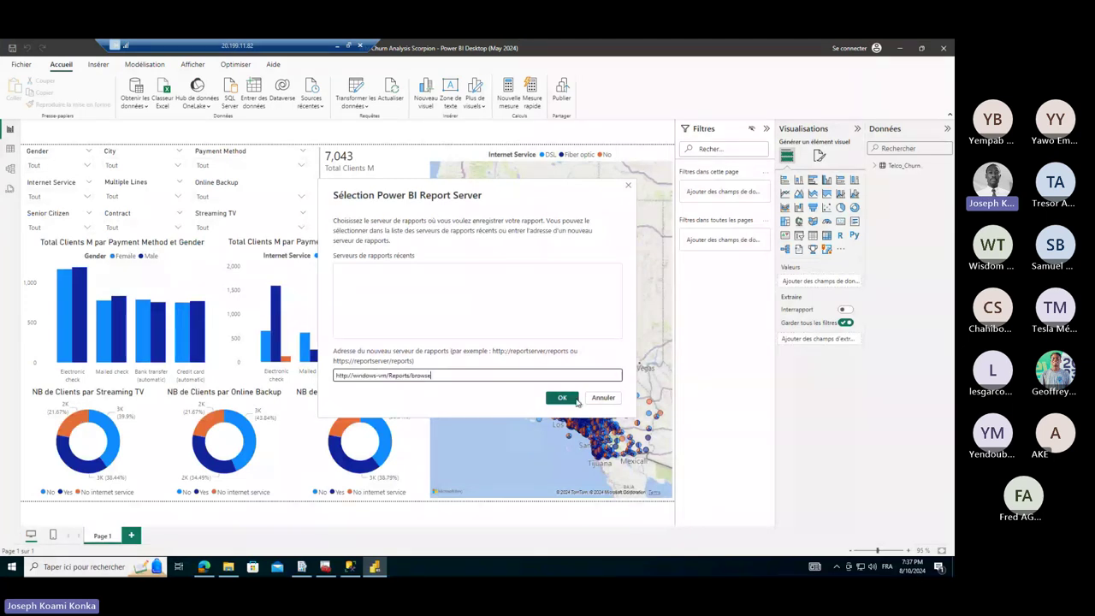
{"action": "left_click", "coordinate": [562, 398]}
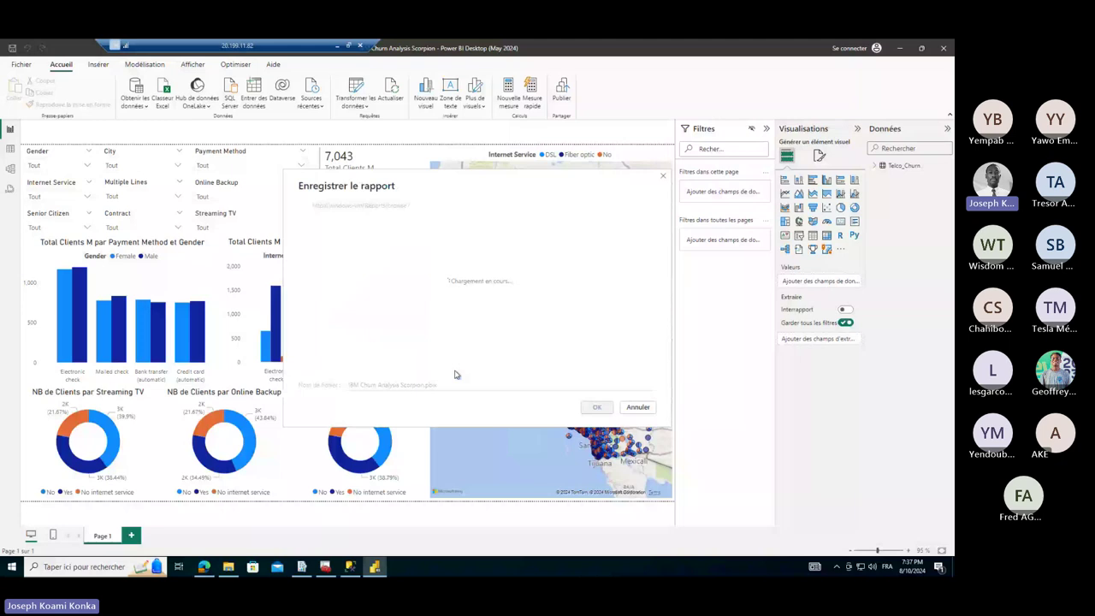
{"action": "key", "text": "Escape"}
{"action": "left_click", "coordinate": [16, 71]}
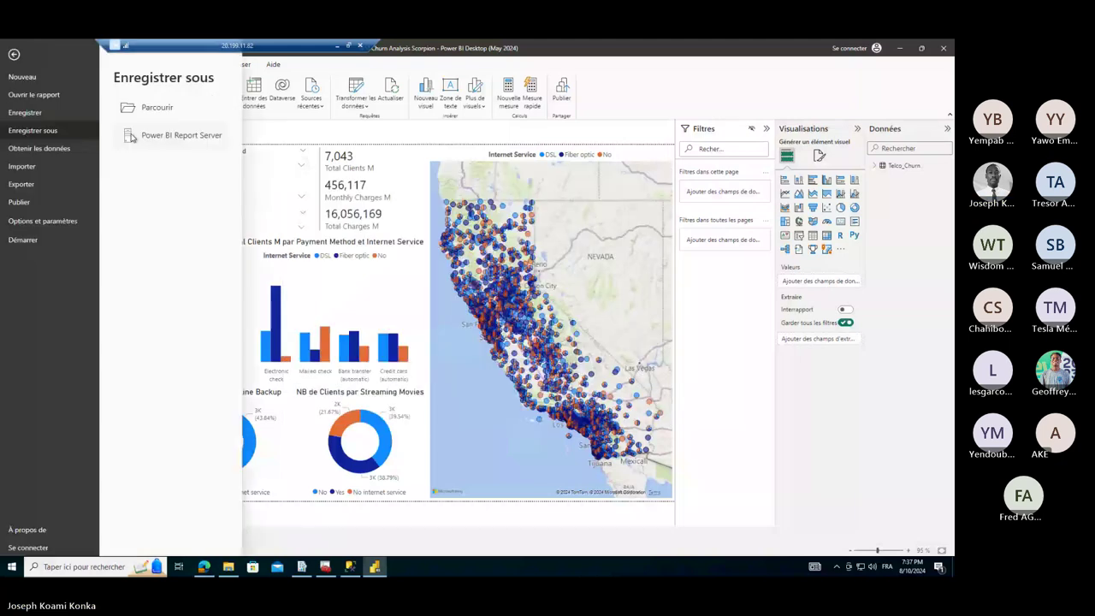
{"action": "key", "text": "Escape"}
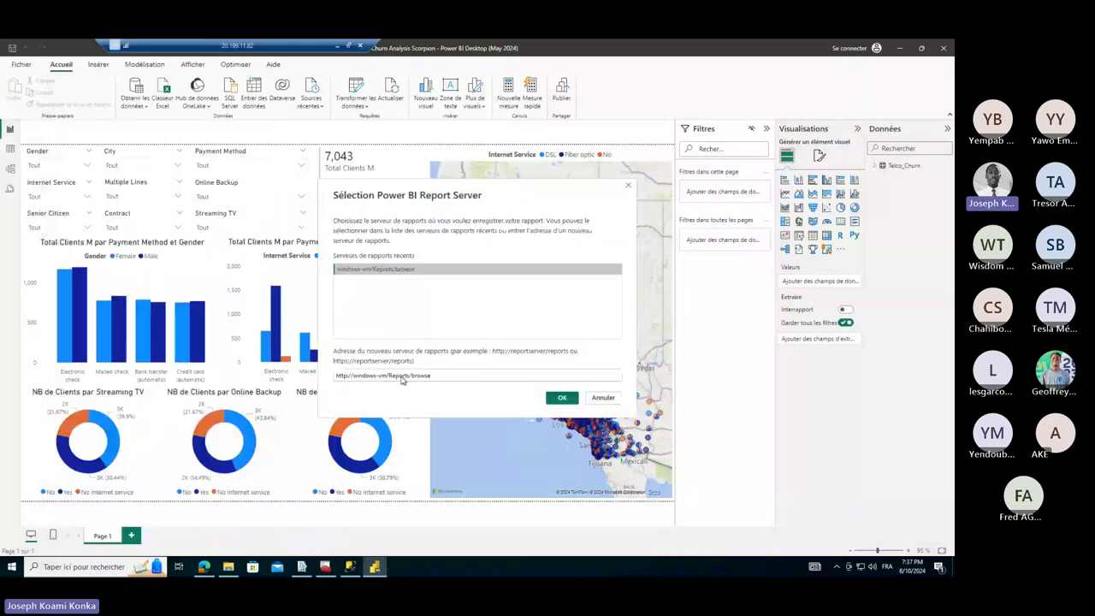
{"action": "left_click", "coordinate": [346, 377]}
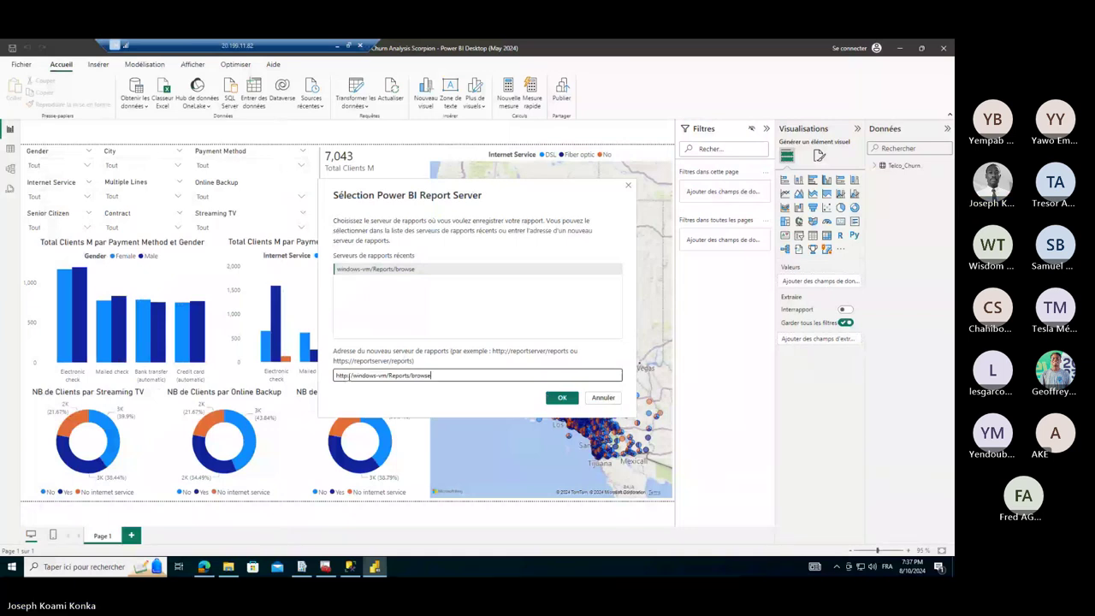
{"action": "double_click", "coordinate": [420, 375]}
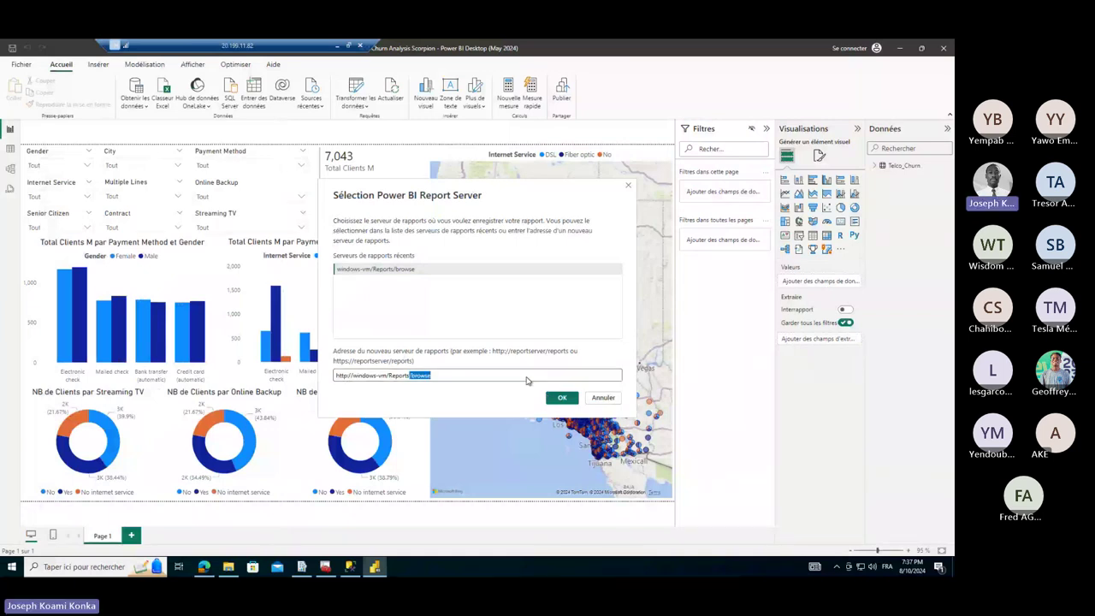
{"action": "key", "text": "BackSpace"}
{"action": "key", "text": "BackSpace"}
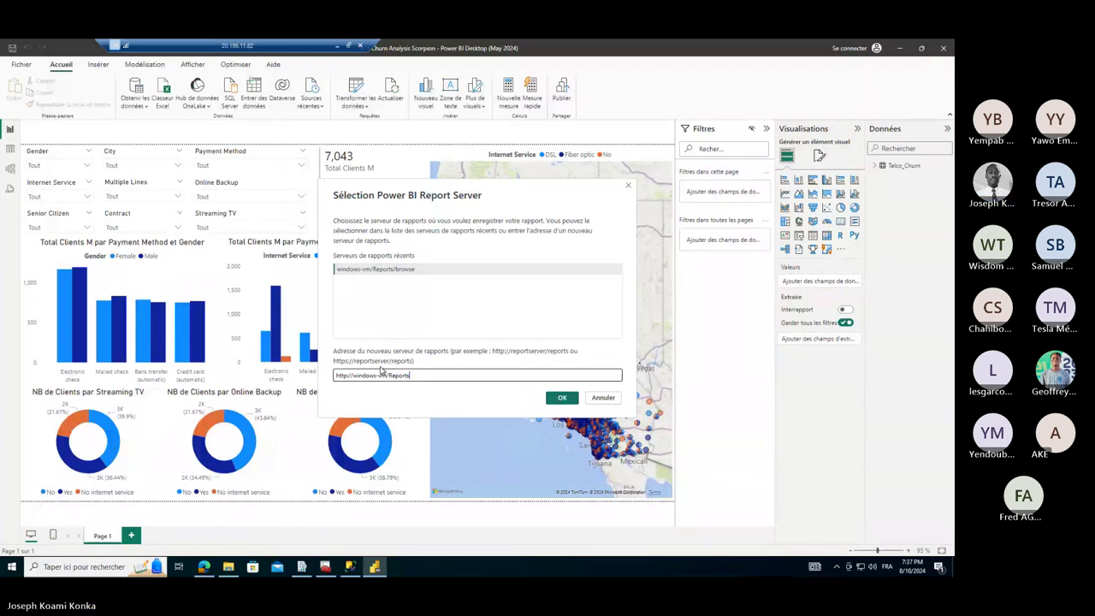
{"action": "left_click", "coordinate": [556, 398]}
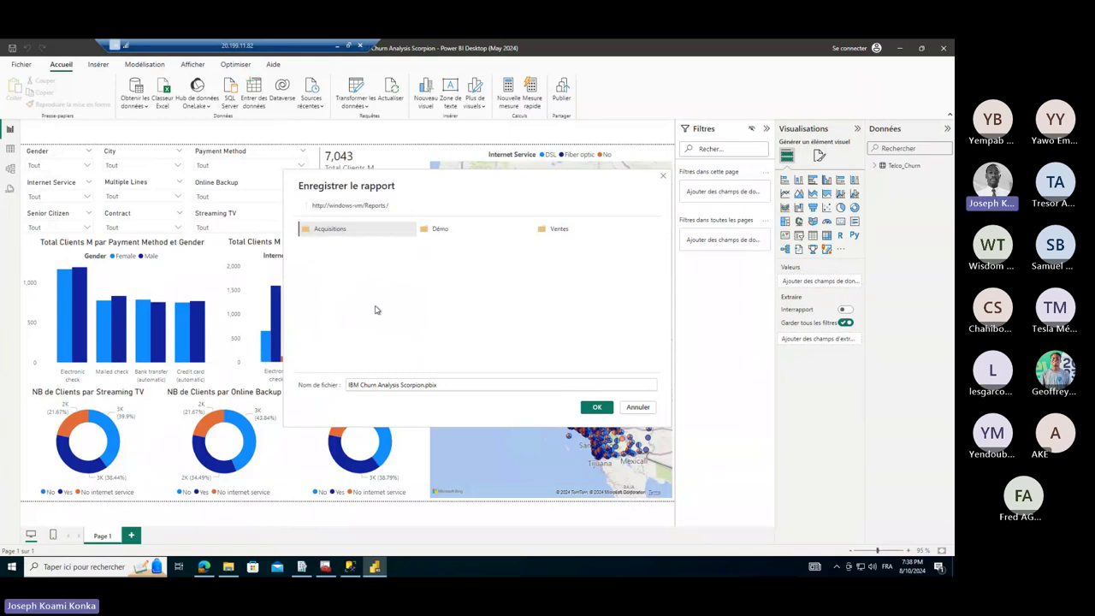
- Save the report to the report server's root folder as IBM Churn Analysis Scorpion v2 and open the published copy in the portal
{"action": "left_click", "coordinate": [597, 407]}
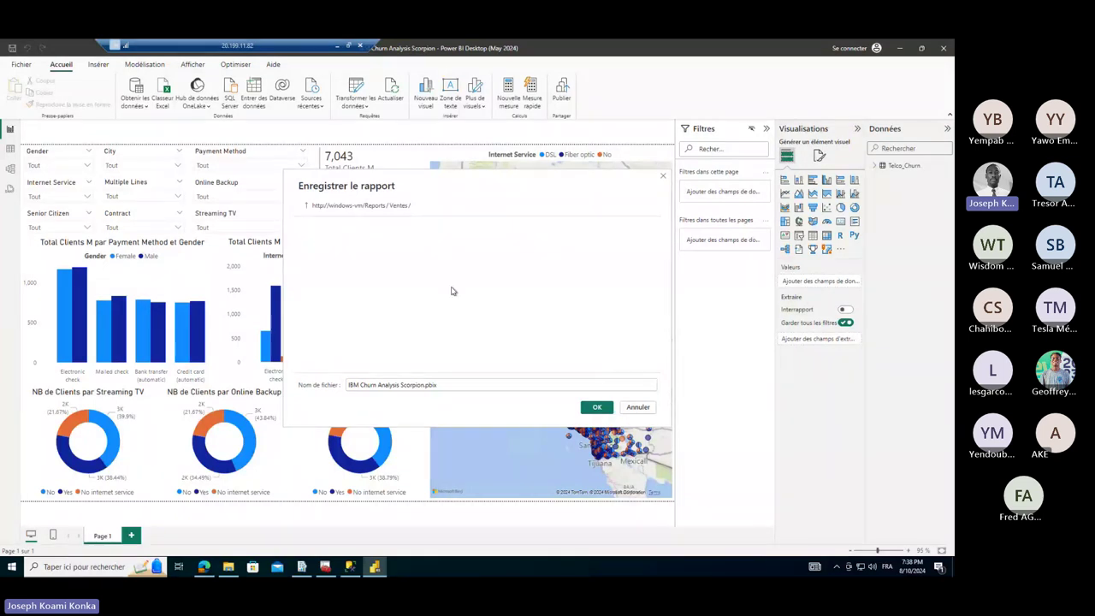
{"action": "key", "text": "BackSpace"}
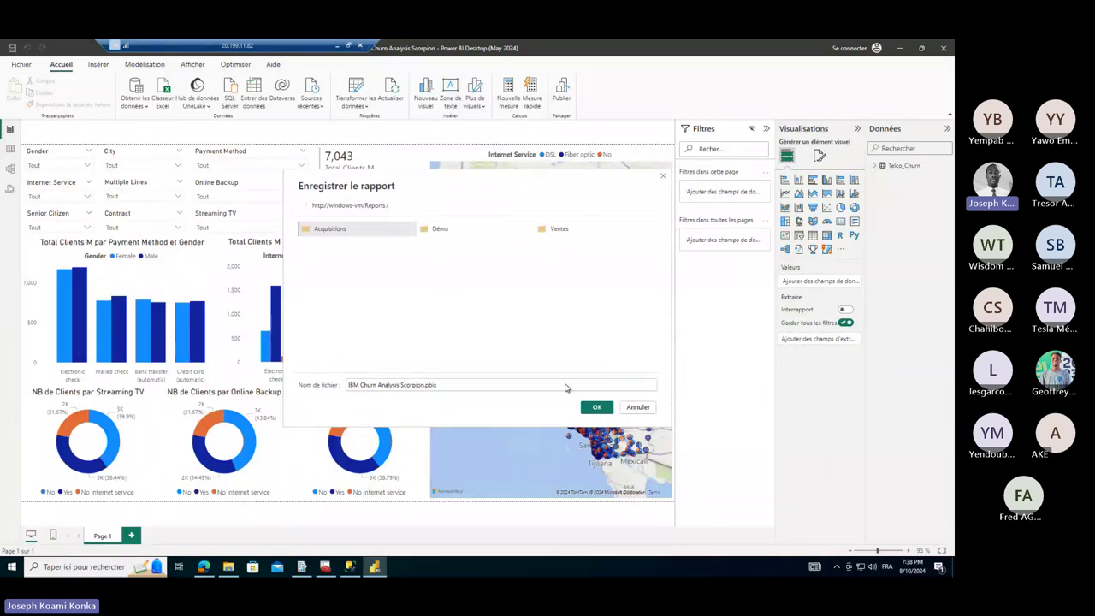
{"action": "left_click", "coordinate": [425, 385]}
{"action": "type", "text": "v"}
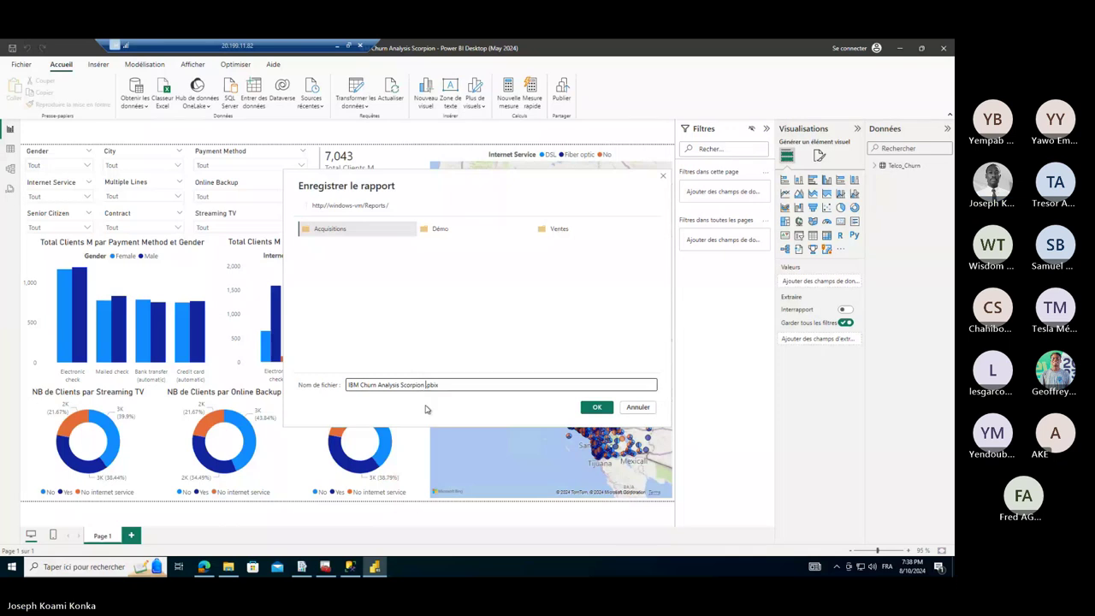
{"action": "key", "text": "Return"}
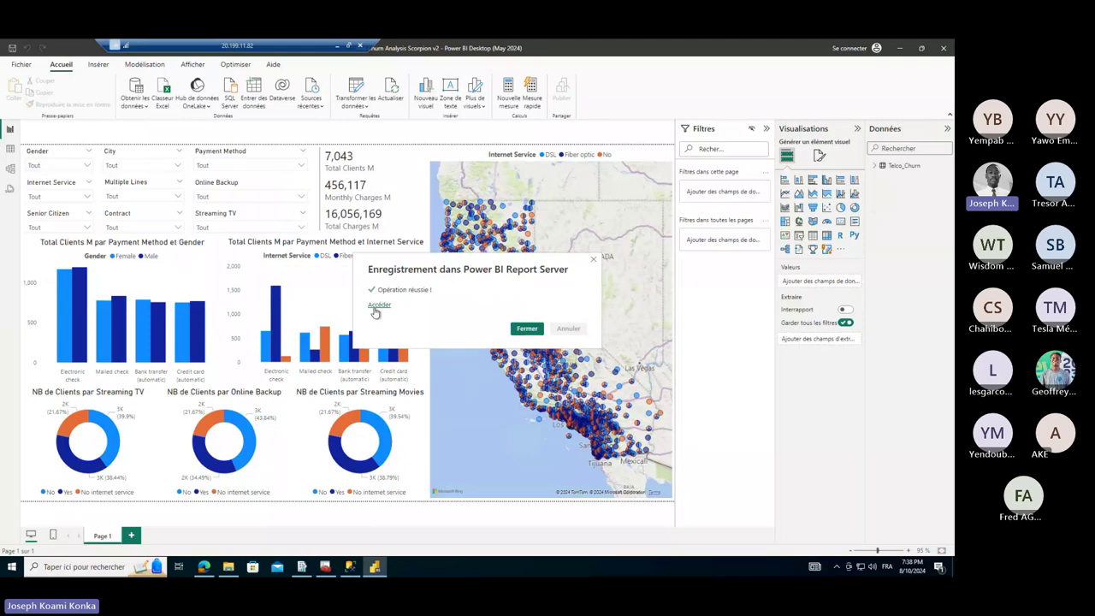
{"action": "left_click", "coordinate": [377, 306]}
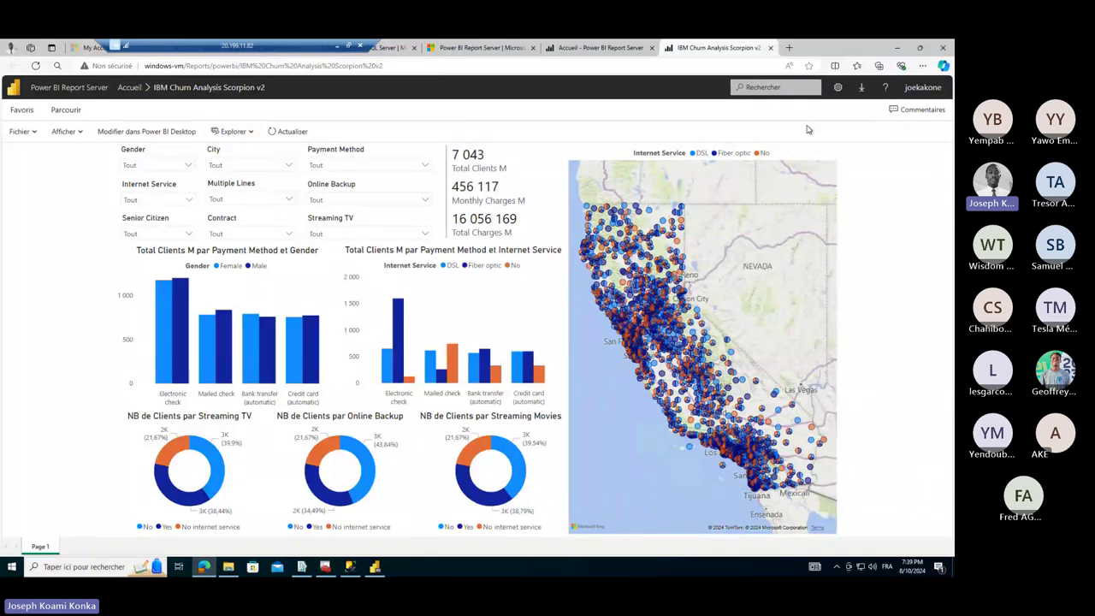
- Start a new schedule in the portal's site settings and name it 06H
{"action": "left_click", "coordinate": [837, 87]}
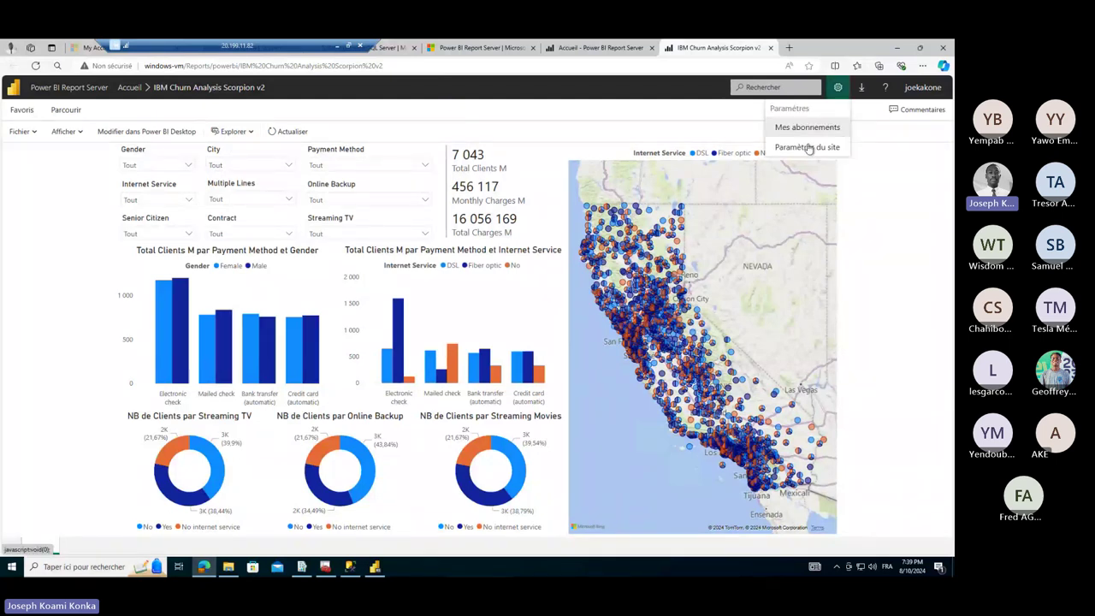
{"action": "left_click", "coordinate": [807, 146]}
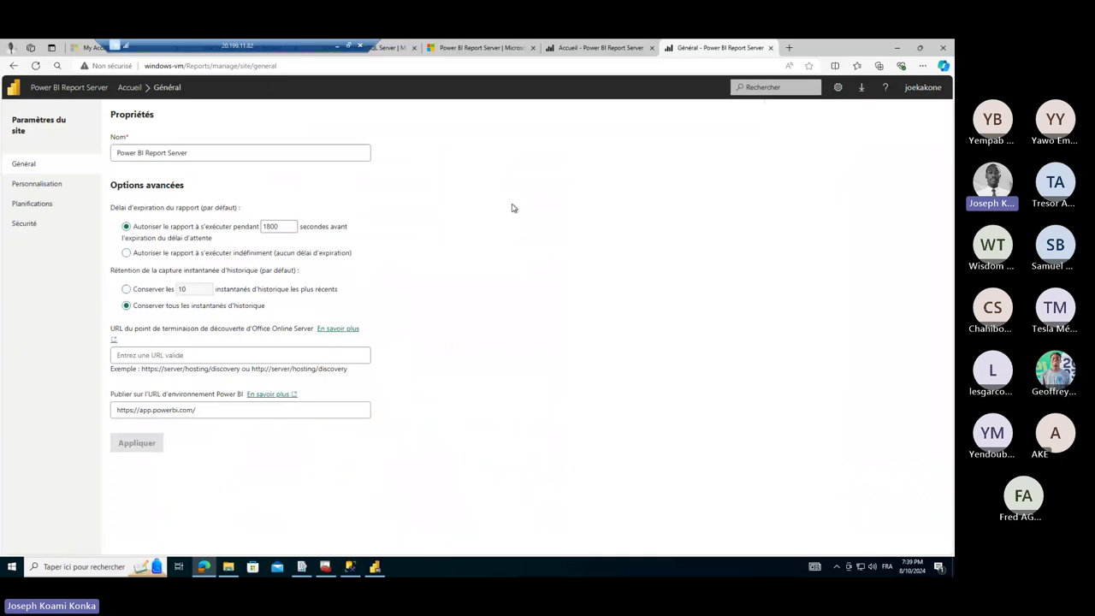
{"action": "left_click", "coordinate": [37, 207]}
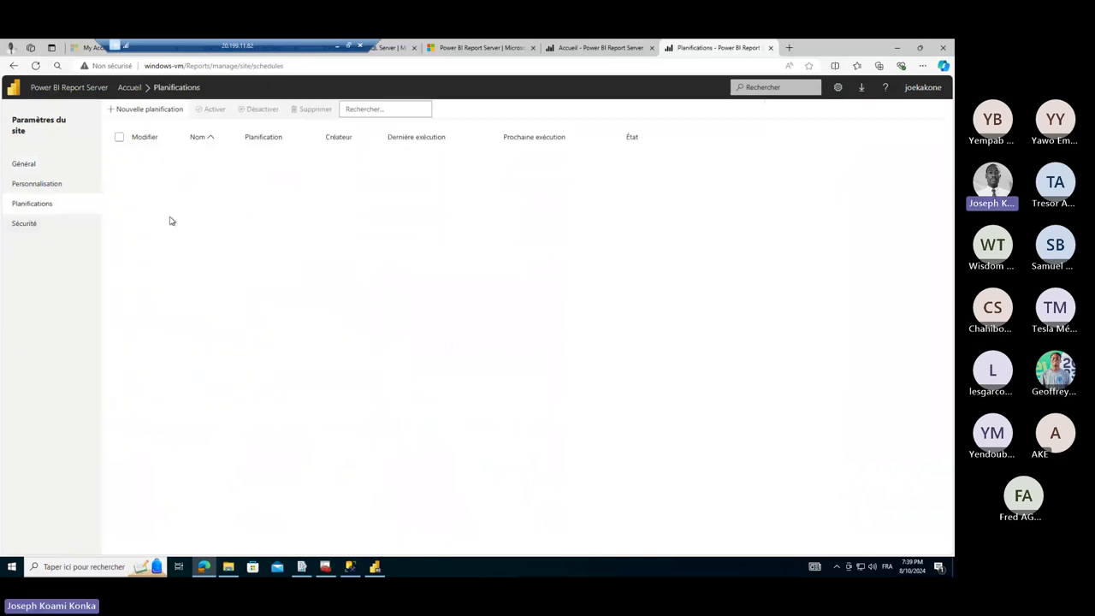
{"action": "left_click", "coordinate": [145, 110]}
{"action": "left_click", "coordinate": [214, 153]}
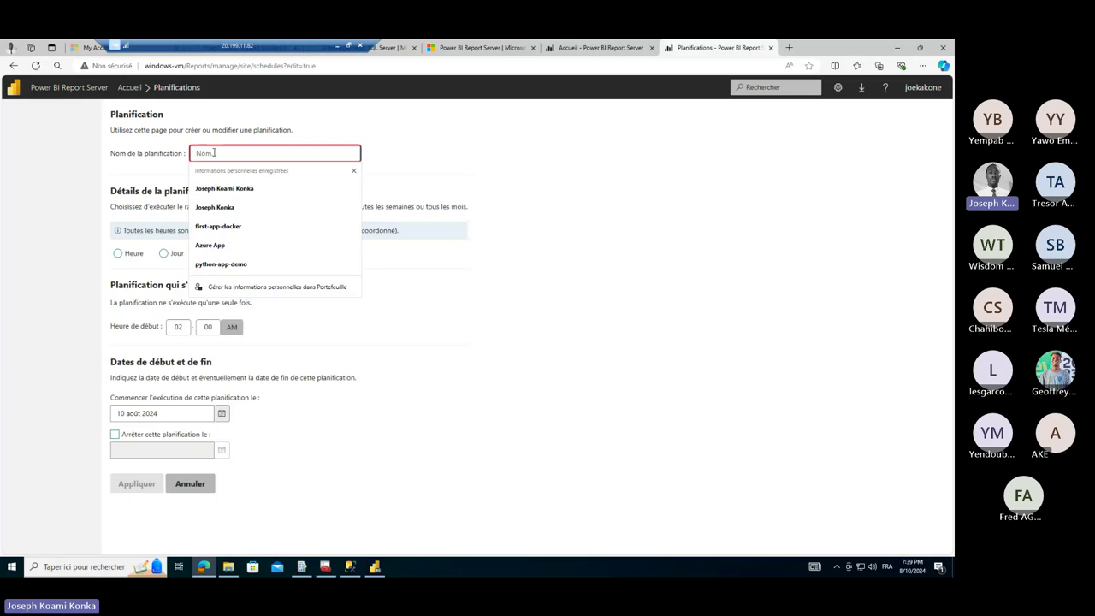
{"action": "key", "text": "Escape"}
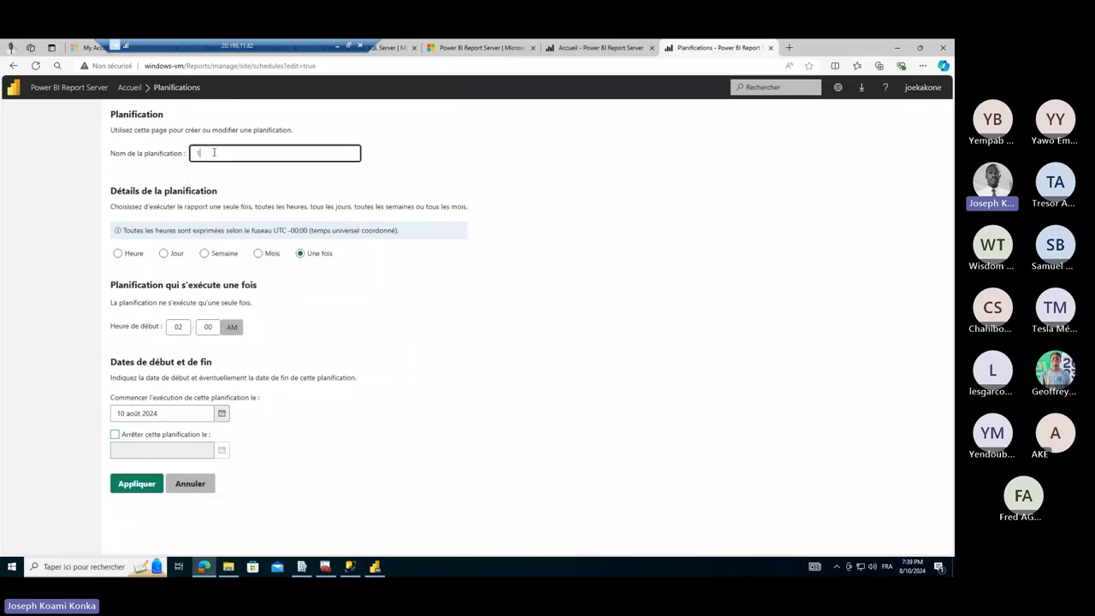
{"action": "type", "text": "08H"}
- Set the 06H schedule to a daily frequency with a start time of 06:00 AM
{"action": "left_click", "coordinate": [163, 254]}
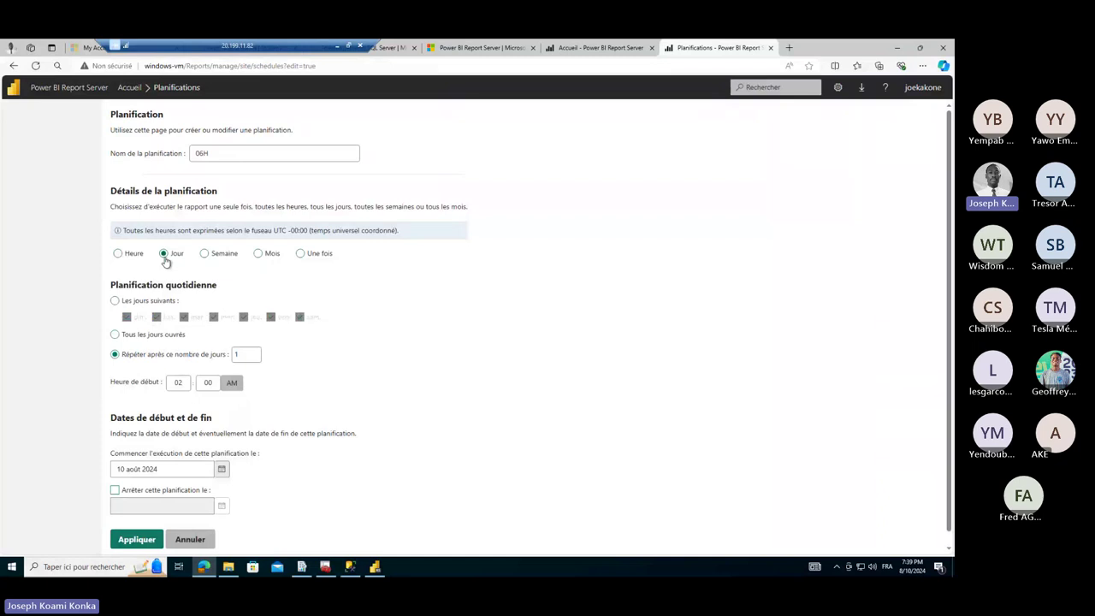
{"action": "scroll", "coordinate": [214, 325], "scroll_direction": "down", "scroll_amount": 1}
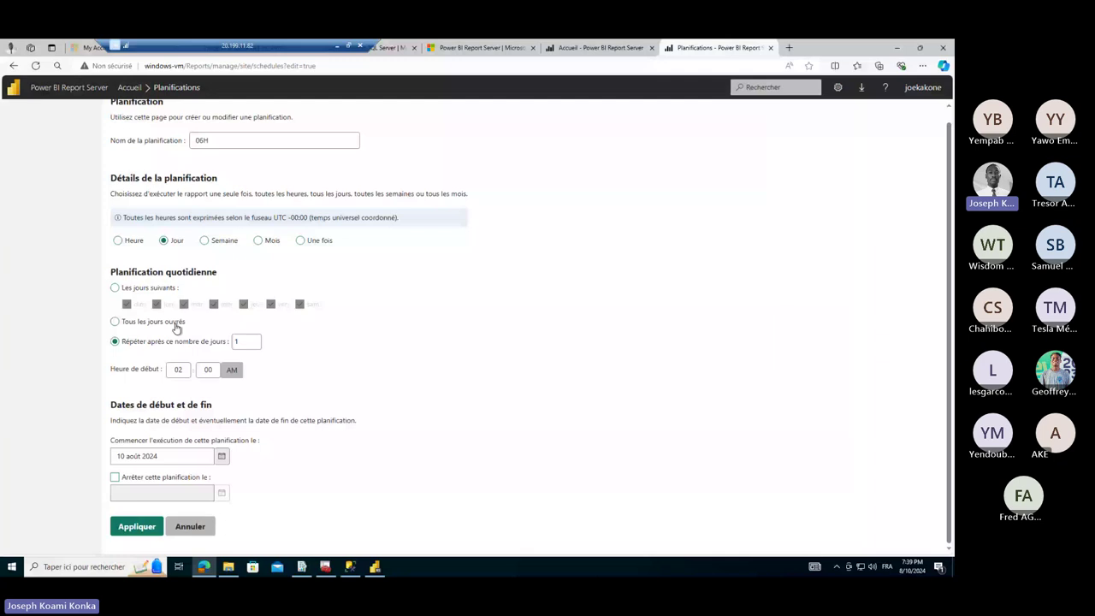
{"action": "type", "text": "06"}
{"action": "scroll", "coordinate": [292, 348], "scroll_direction": "up", "scroll_amount": 1}
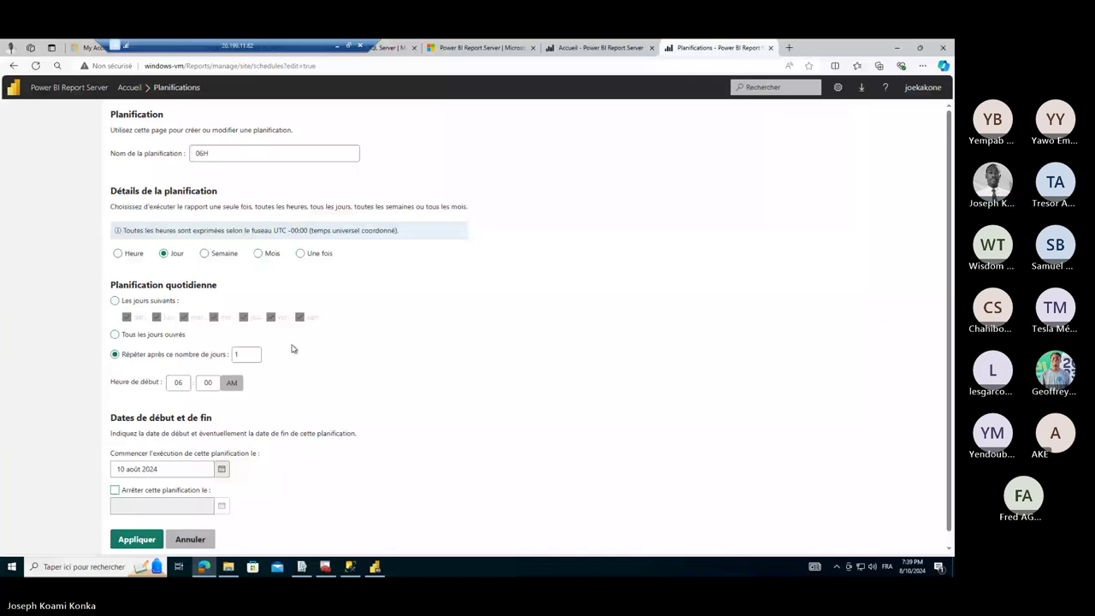
{"action": "scroll", "coordinate": [292, 349], "scroll_direction": "down", "scroll_amount": 1}
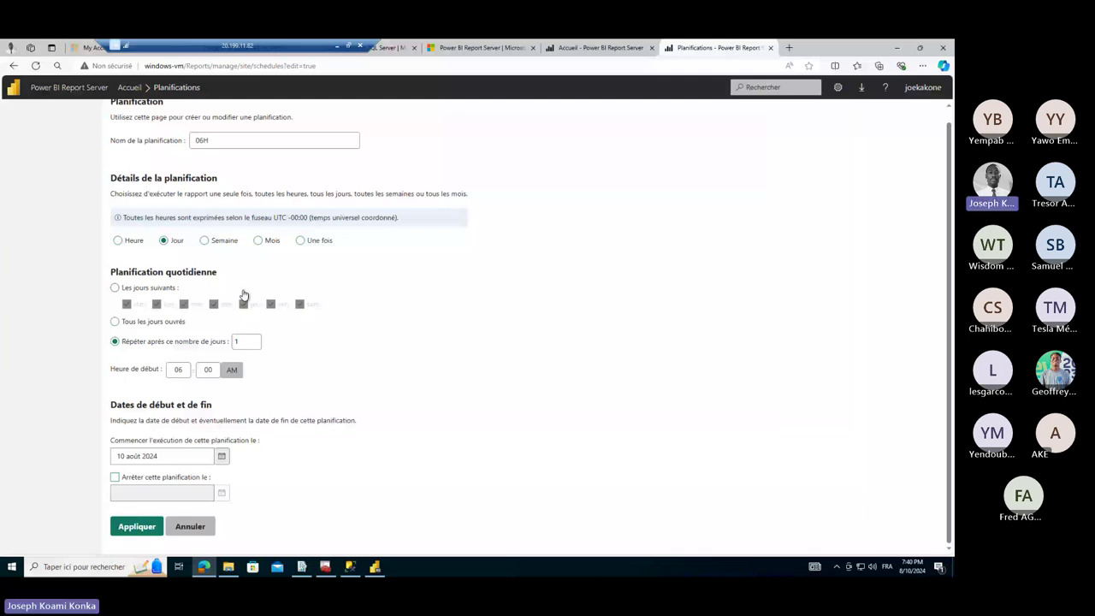
{"action": "key", "text": "Return"}
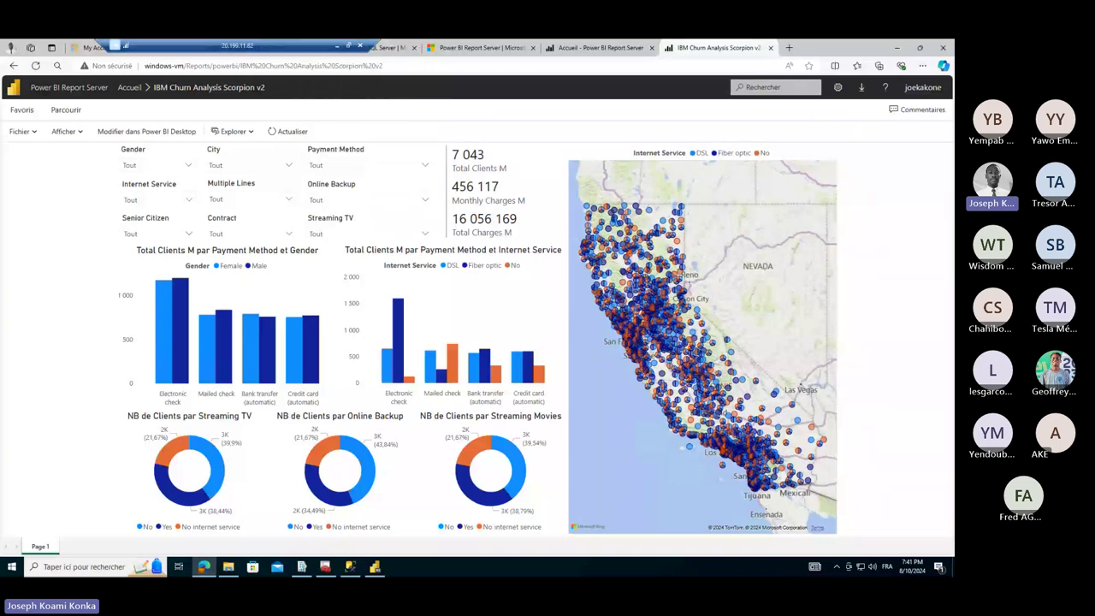
- Switch to the PowerPoint presentation and display slide 23, "Opportunités d'emploi"
{"action": "key", "text": "alt+Tab"}
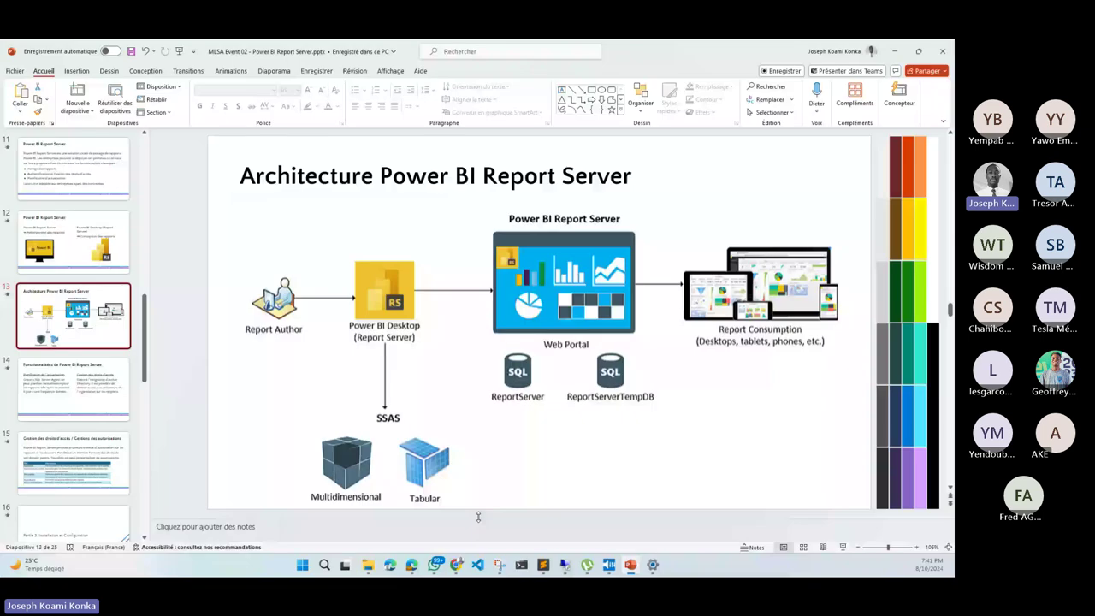
{"action": "scroll", "coordinate": [66, 404], "scroll_direction": "down", "scroll_amount": 3}
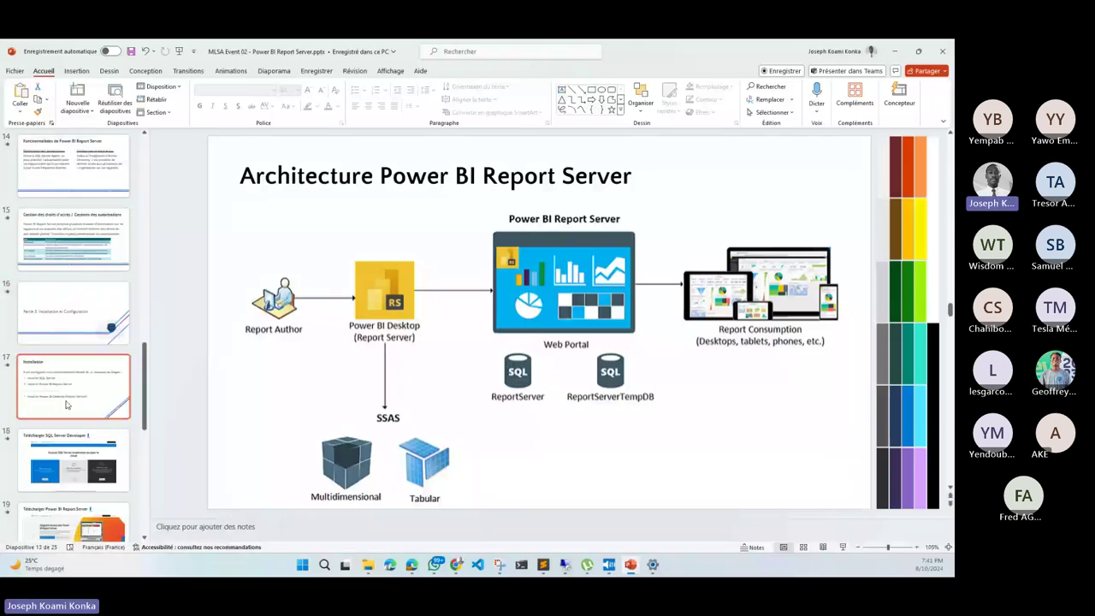
{"action": "scroll", "coordinate": [67, 405], "scroll_direction": "down", "scroll_amount": 5}
{"action": "left_click", "coordinate": [85, 352]}
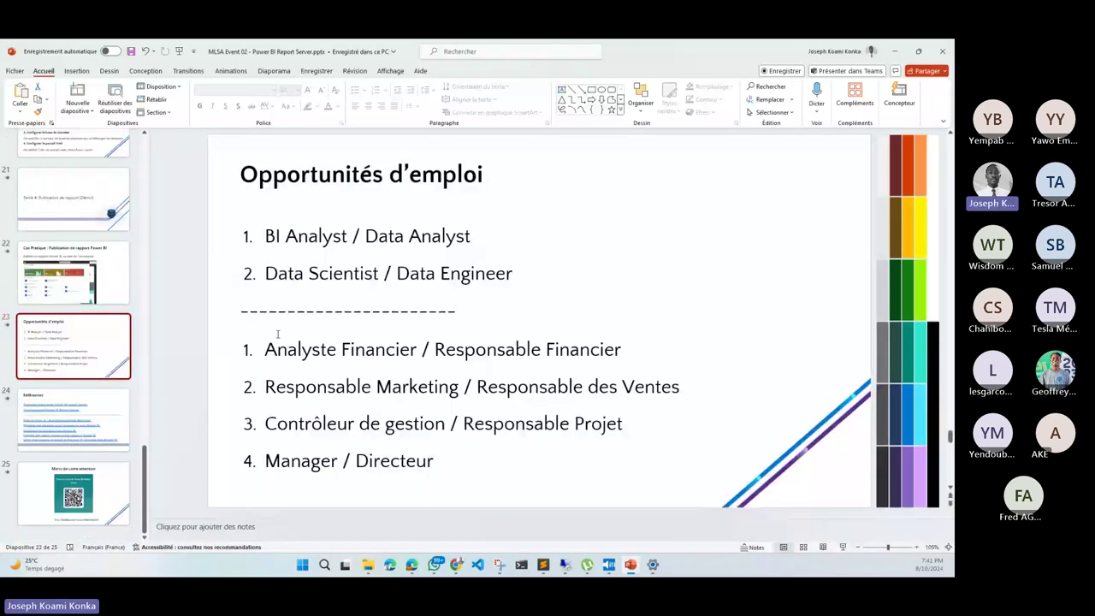